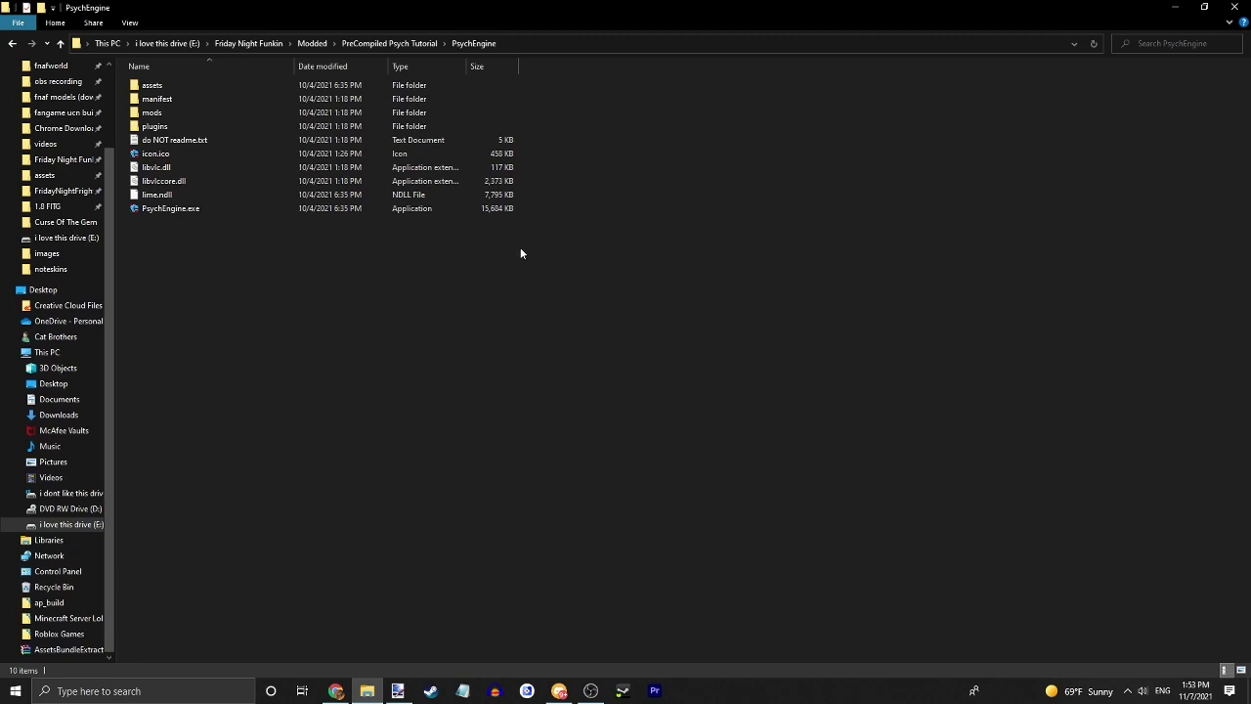
Launch PsychEngine.exe from the PsychEngine folder, maximize the game window and continue to the main menu
drag(323, 370, 317, 84)
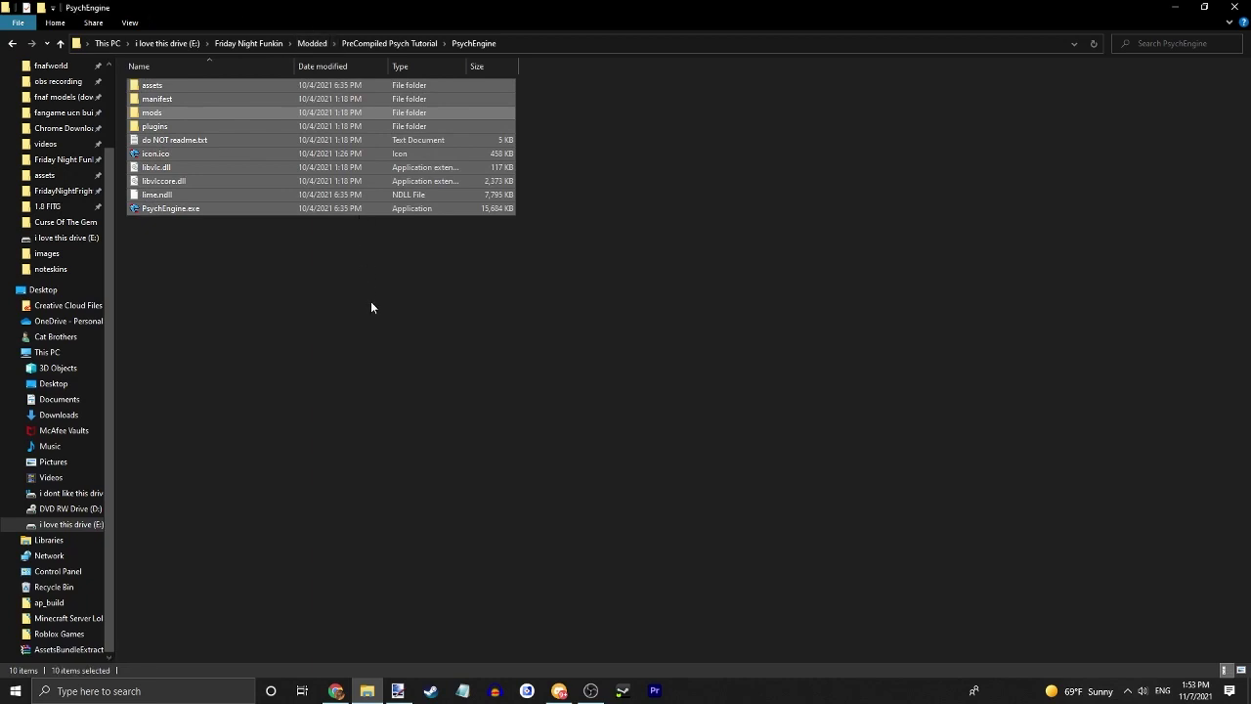
click(264, 248)
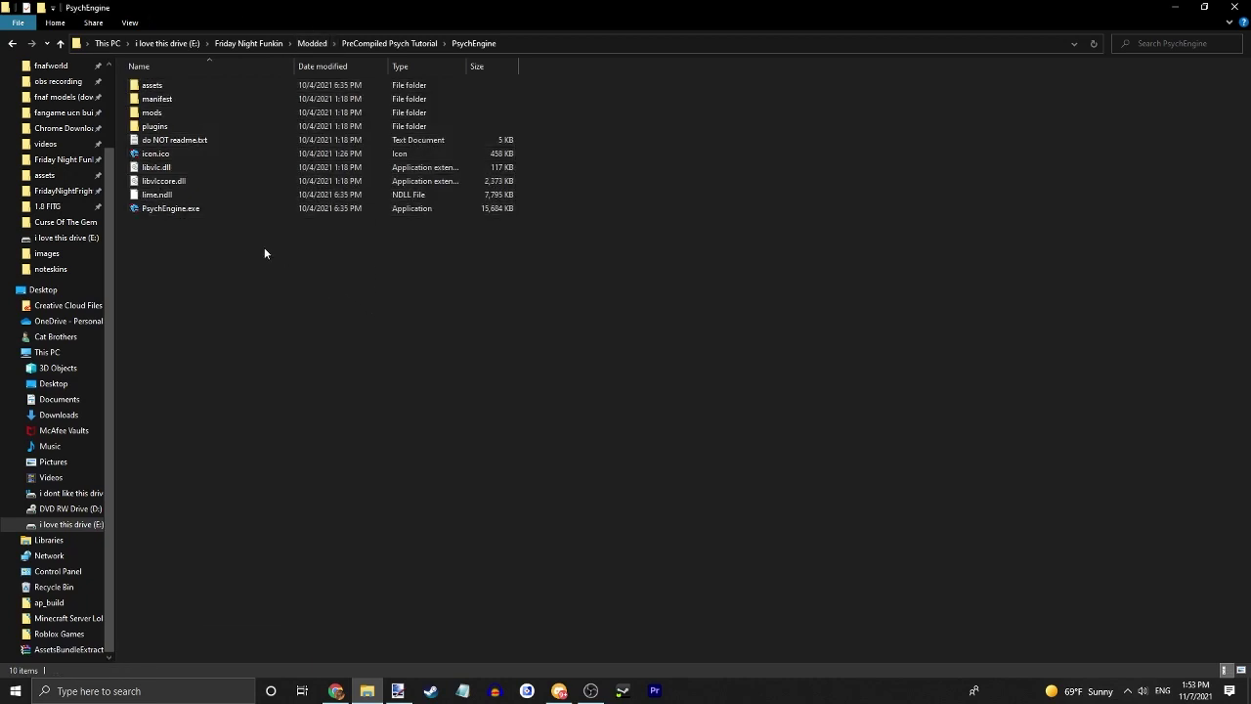
double_click(231, 210)
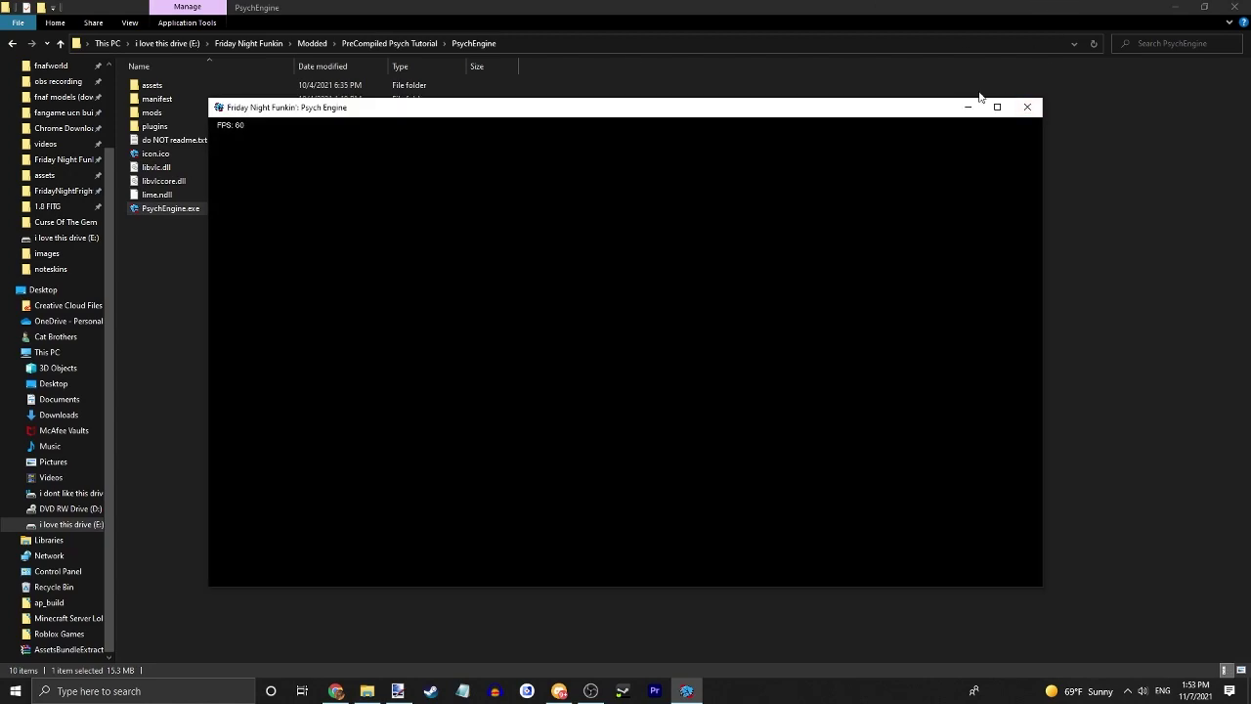
click(997, 107)
key(Return)
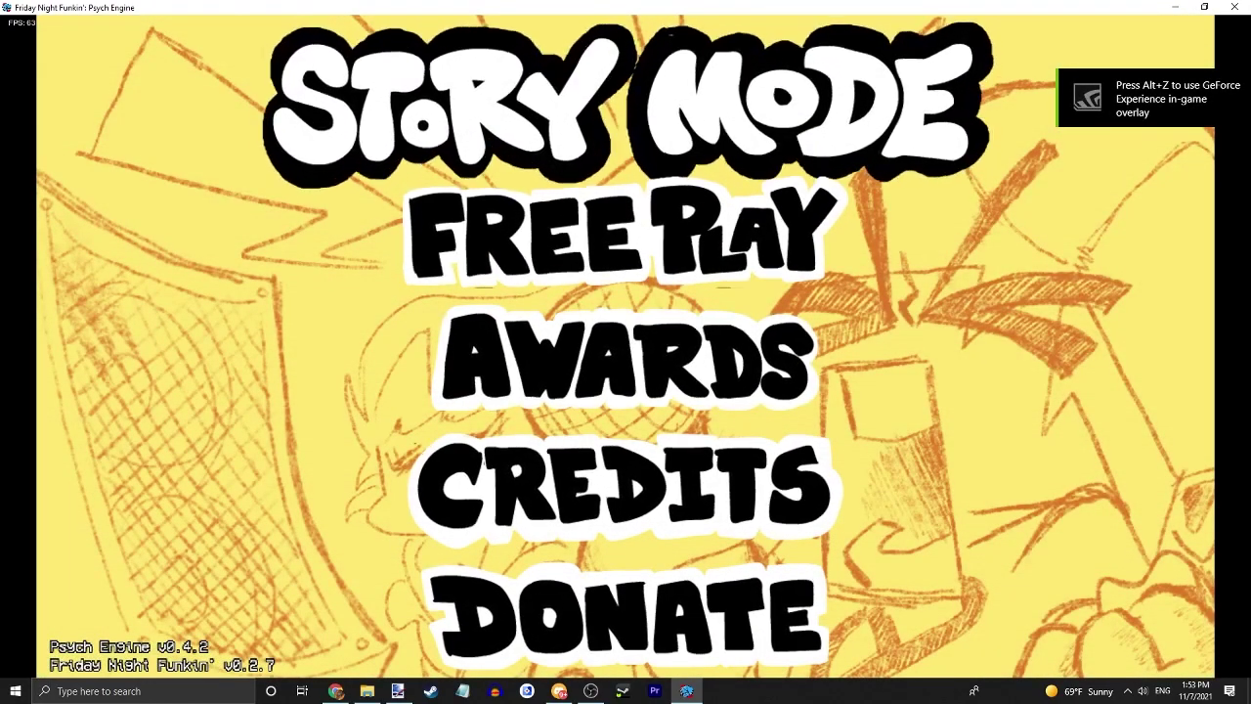
key(7)
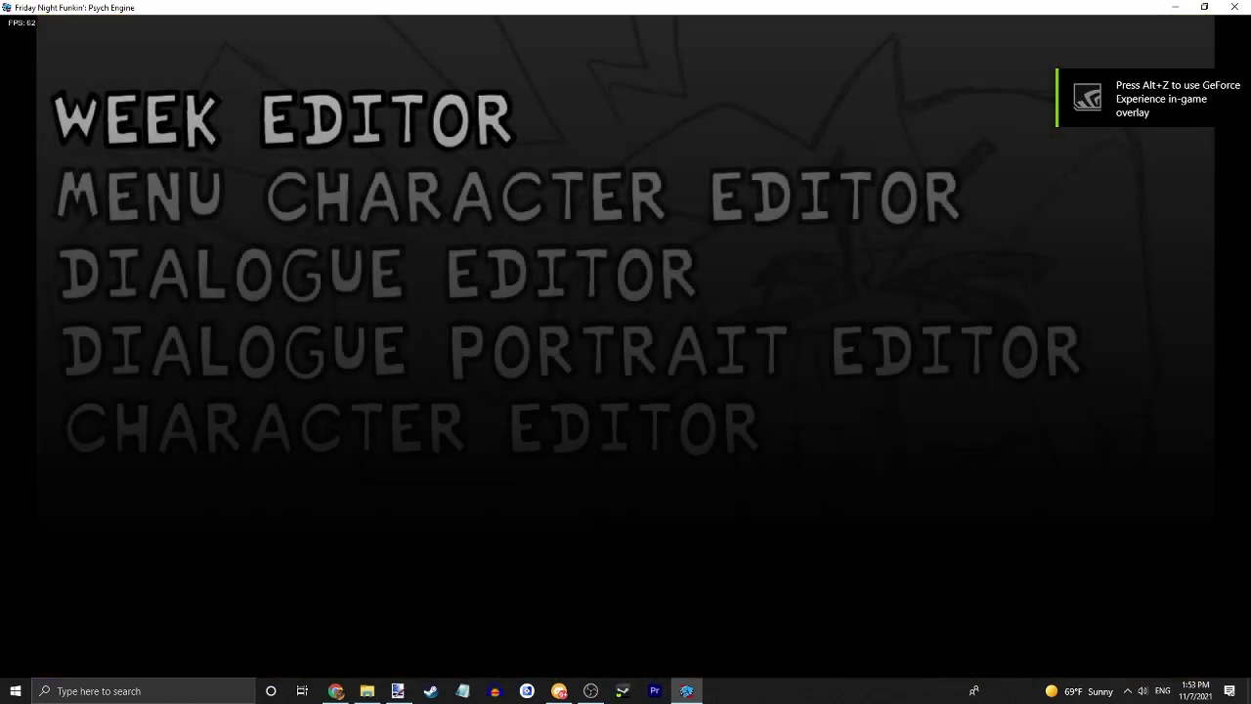
key(Escape)
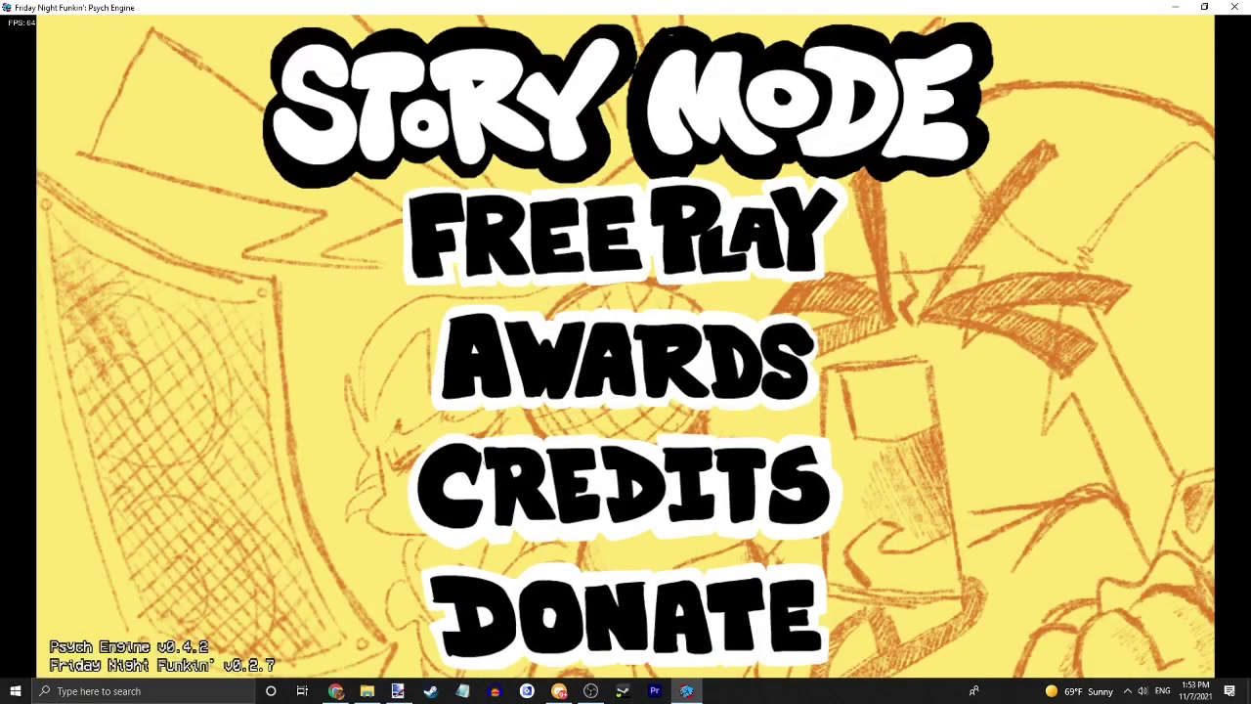
key(alt+Tab)
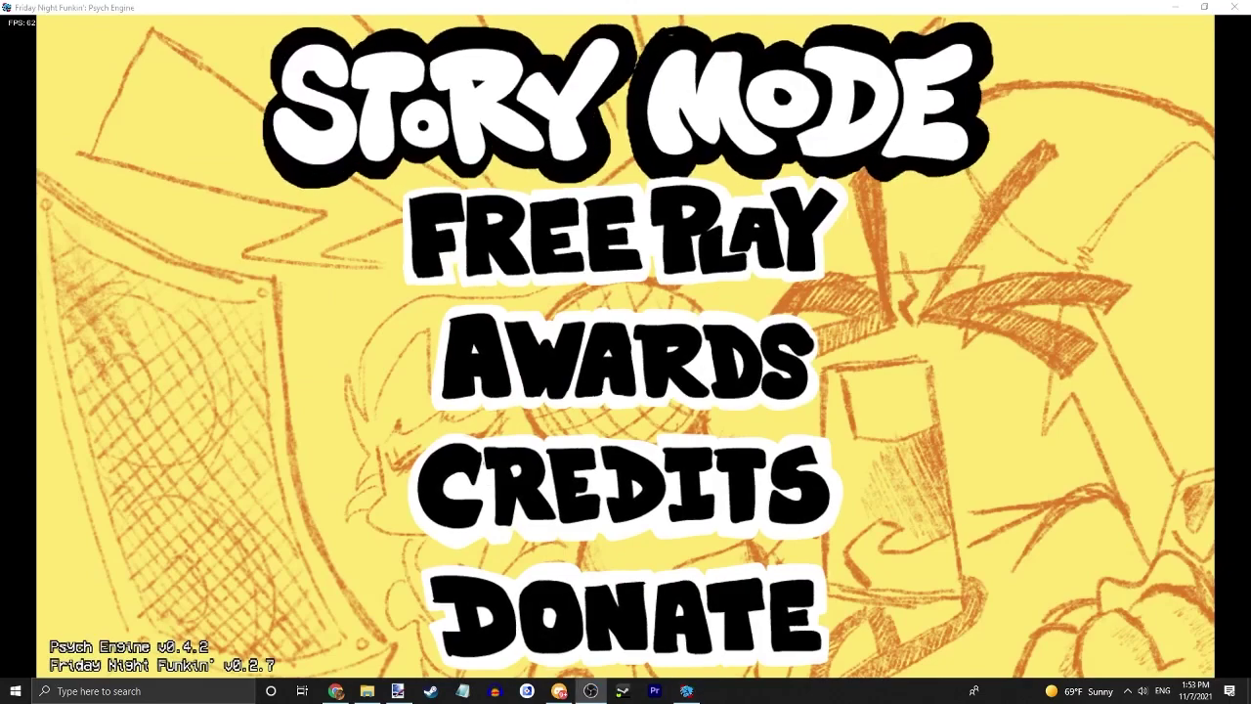
key(alt+Tab)
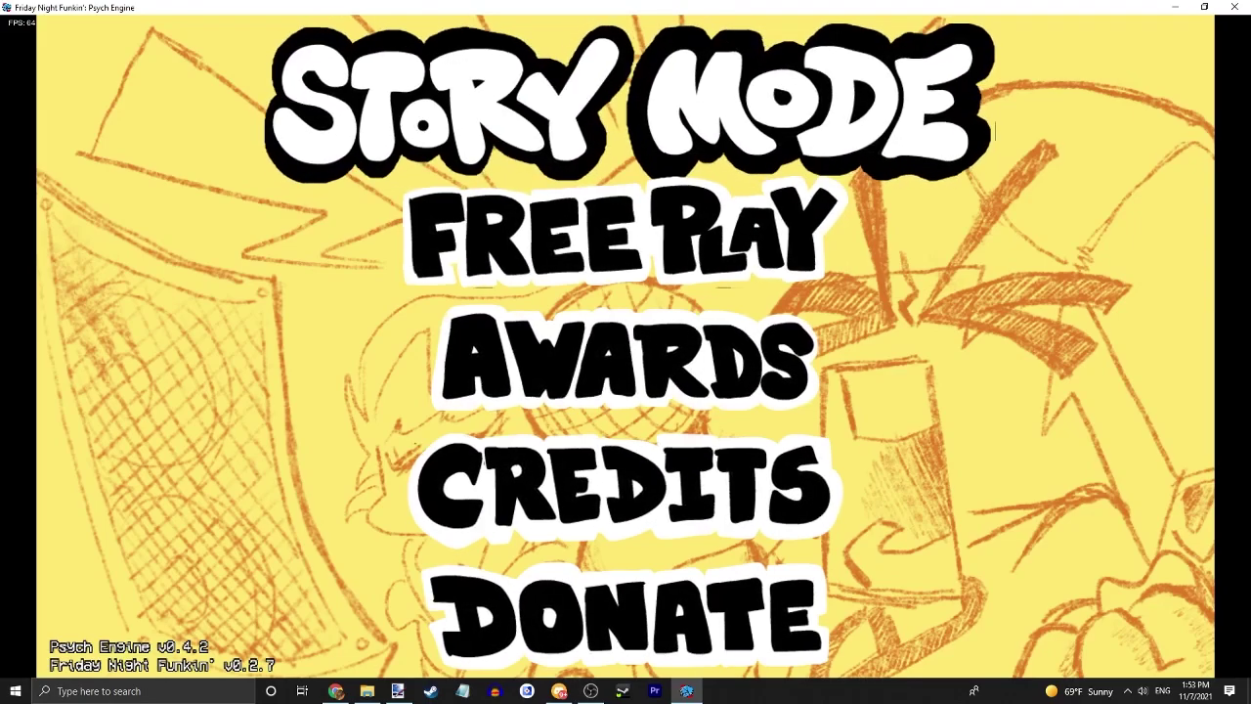
key(Down)
key(Up)
key(Down)
key(Down)
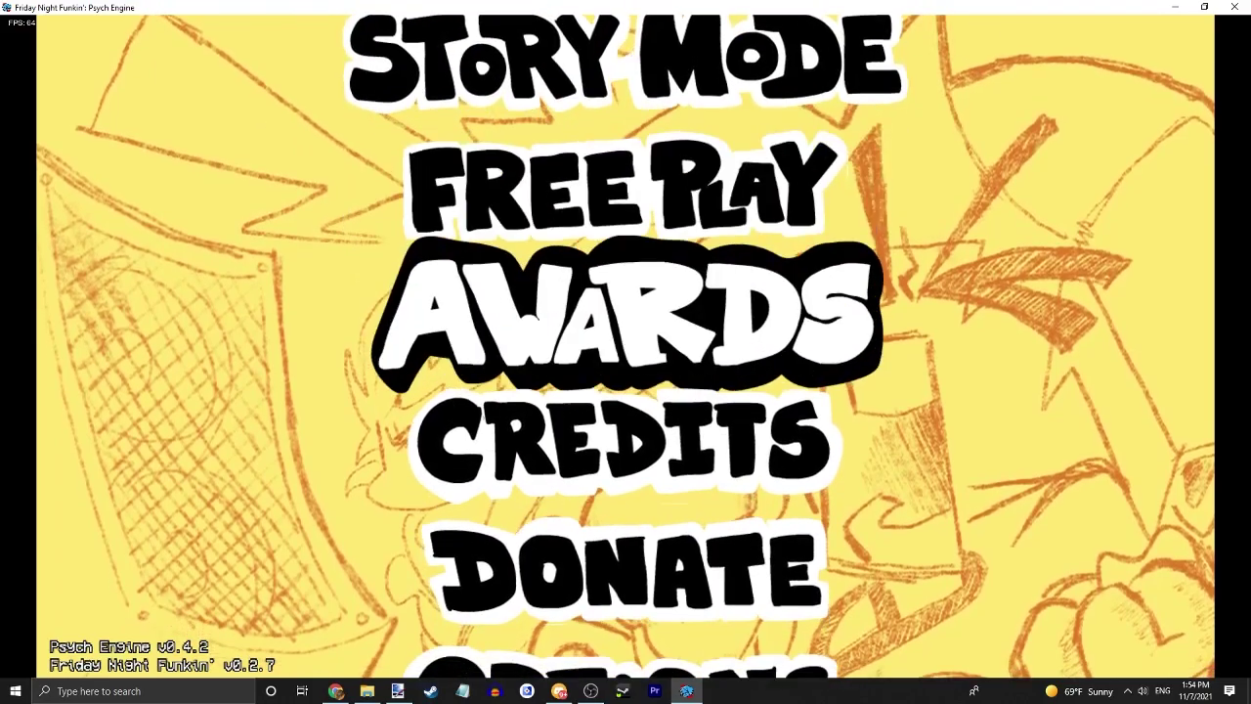
key(Down)
key(Down)
key(Down)
key(Up)
key(Up)
key(Up)
key(Up)
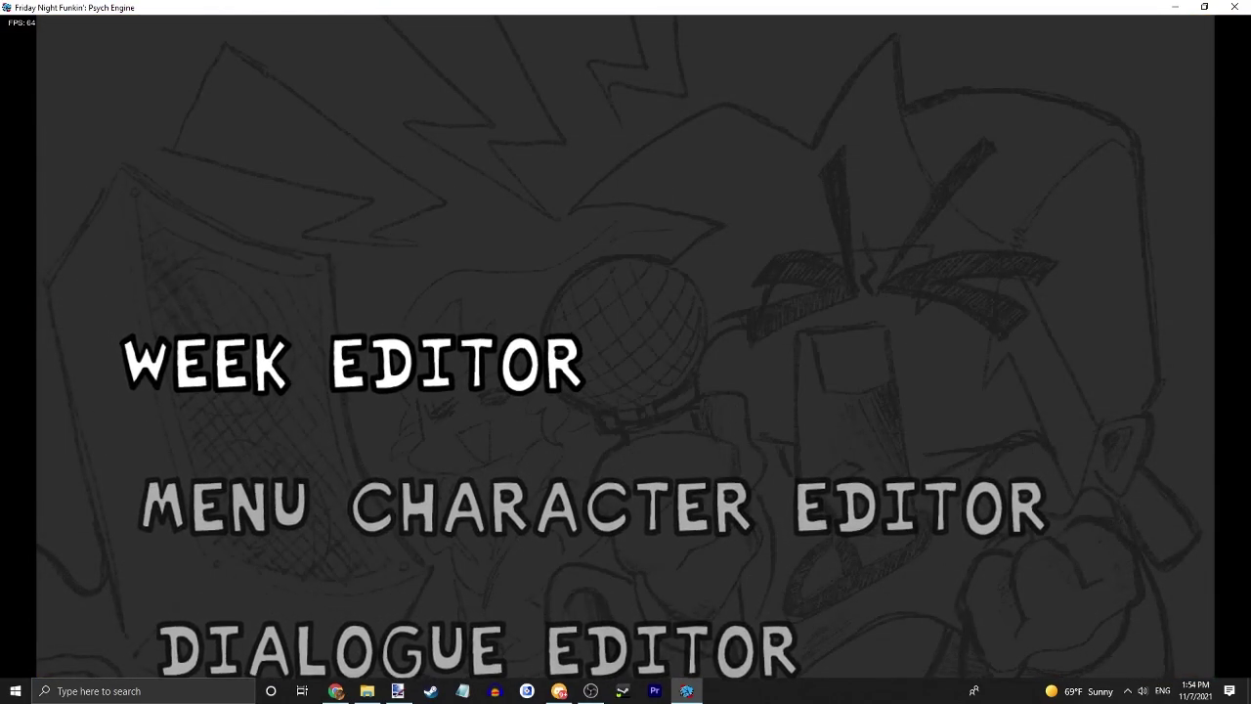
Open the engine's editor list and enter the Character Editor
key(Down)
key(Down)
key(Down)
key(Down)
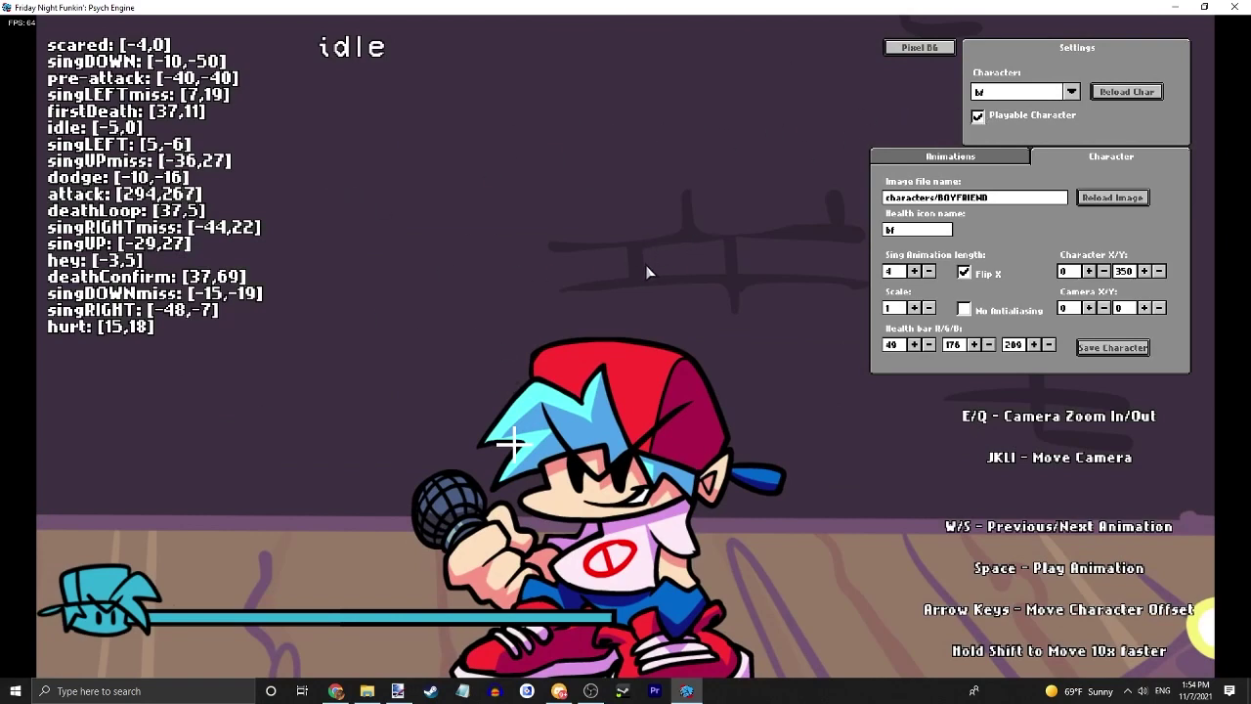
Load the dad character in the Character Editor as the base for the custom character
click(1067, 95)
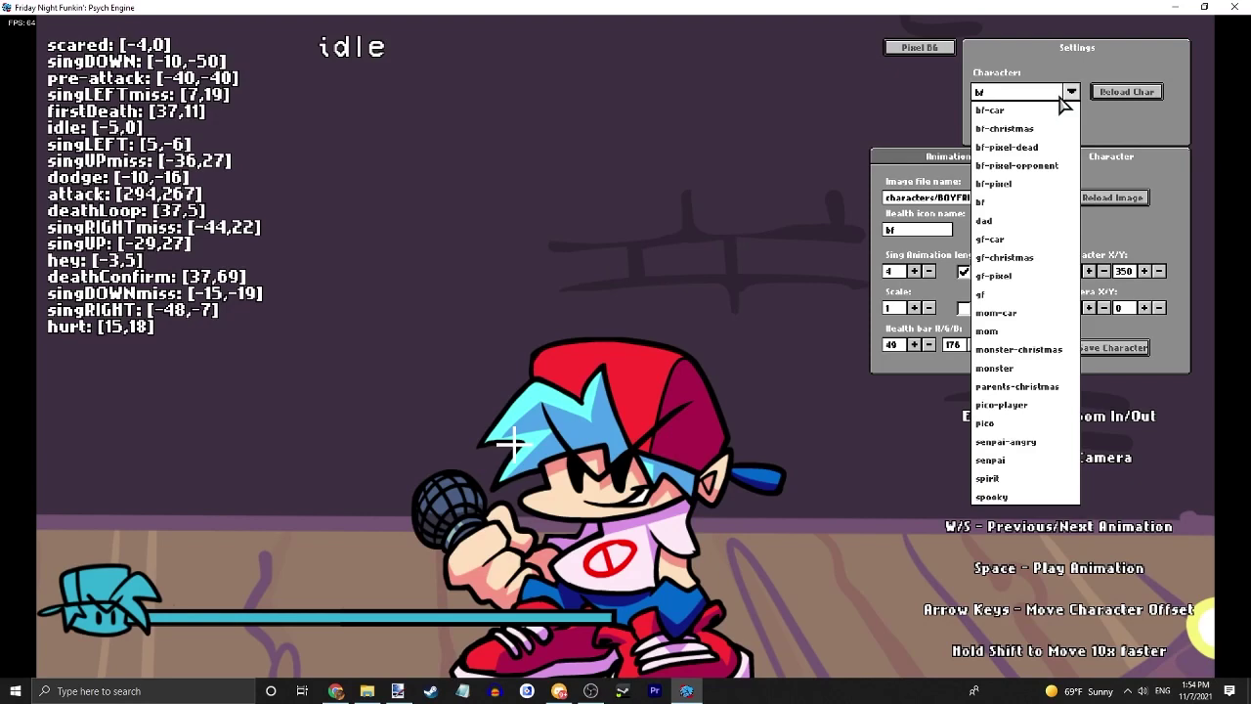
click(806, 78)
click(1070, 92)
click(1016, 222)
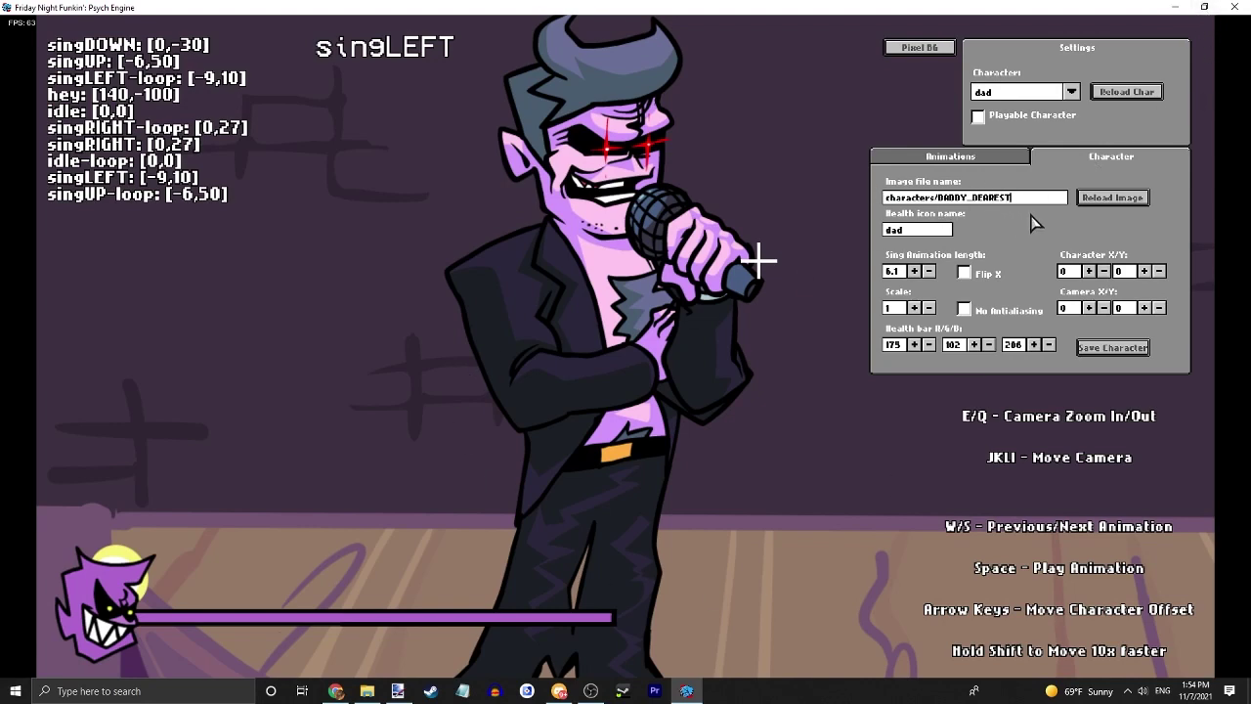
Switch to File Explorer, open a second Explorer window and move it off this screen, keeping the PsychEngine folder in view
click(369, 686)
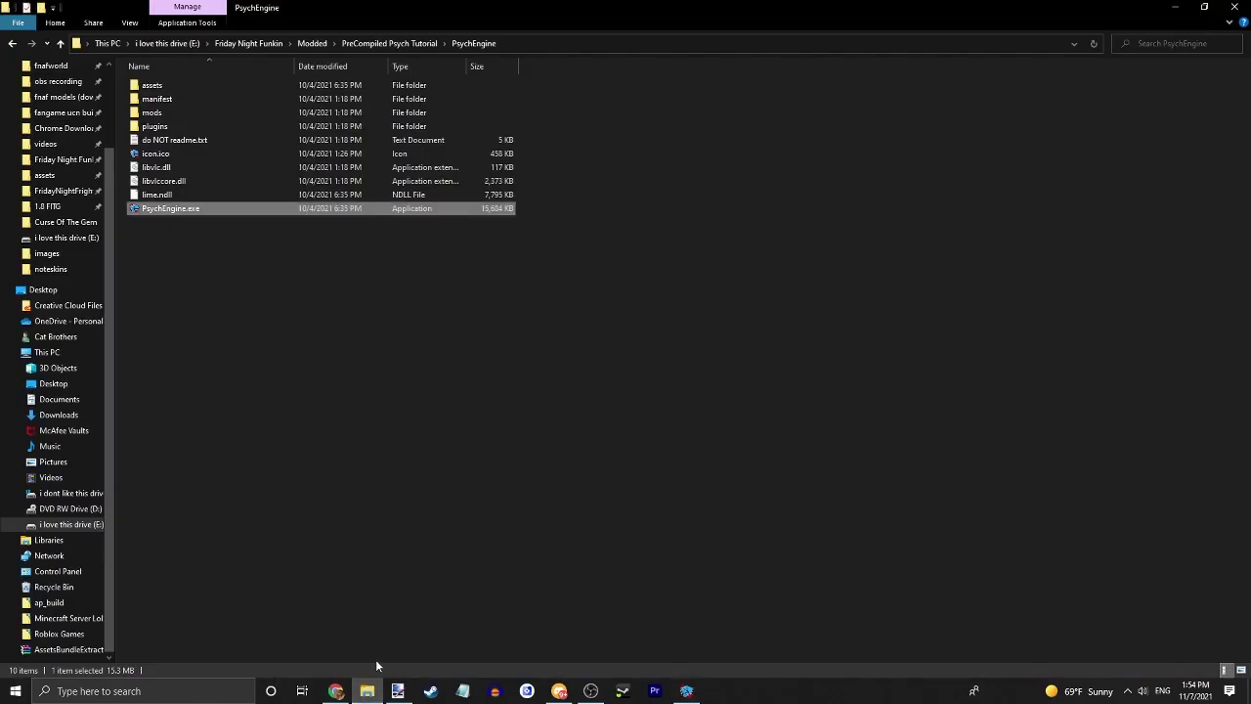
right_click(368, 692)
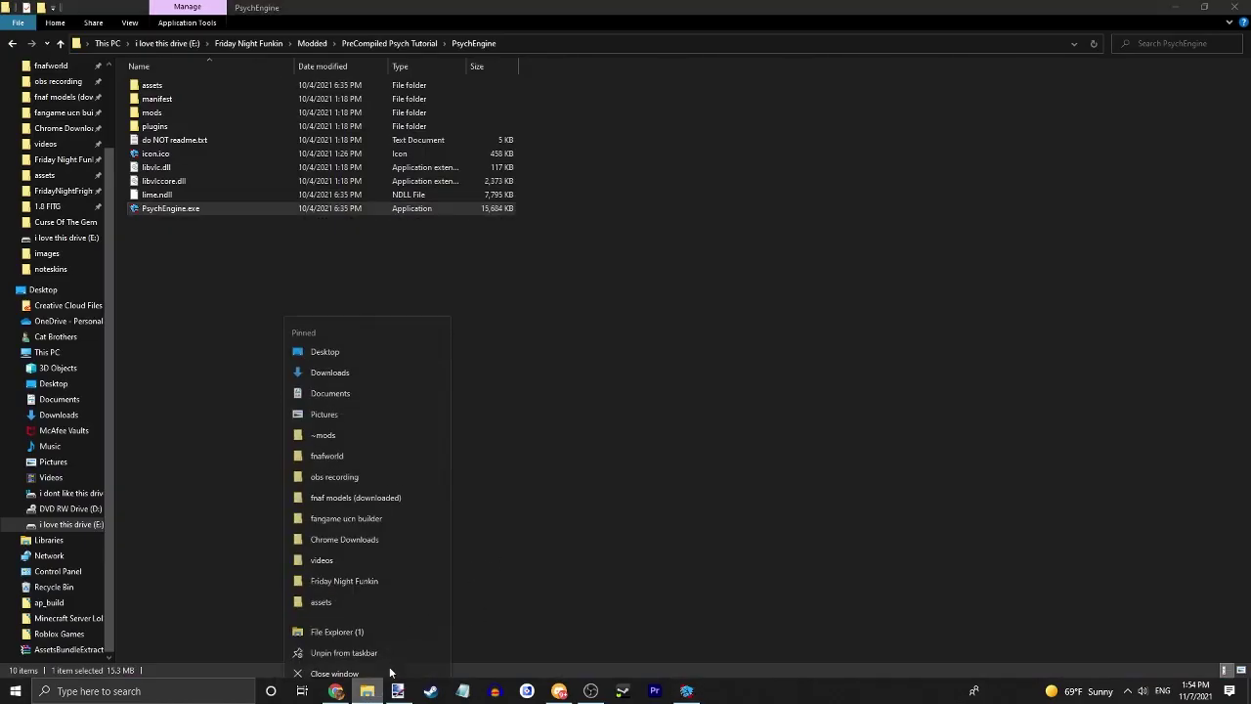
click(374, 622)
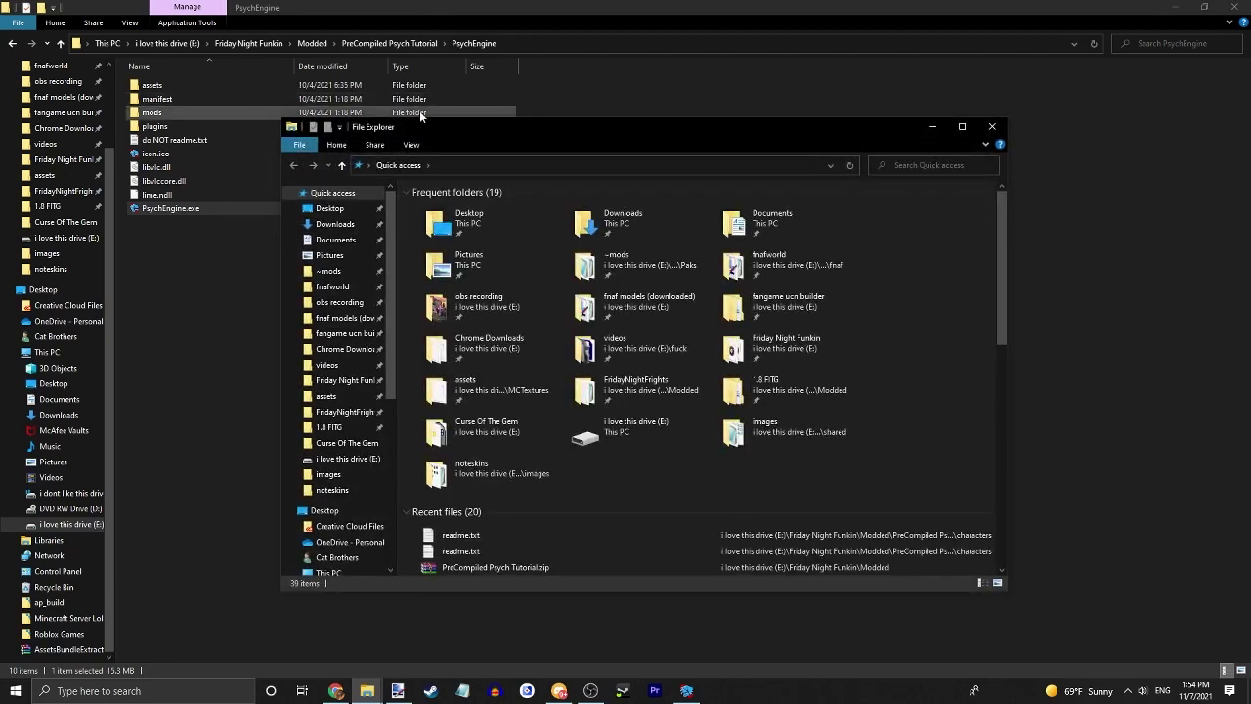
drag(439, 128, 1250, 59)
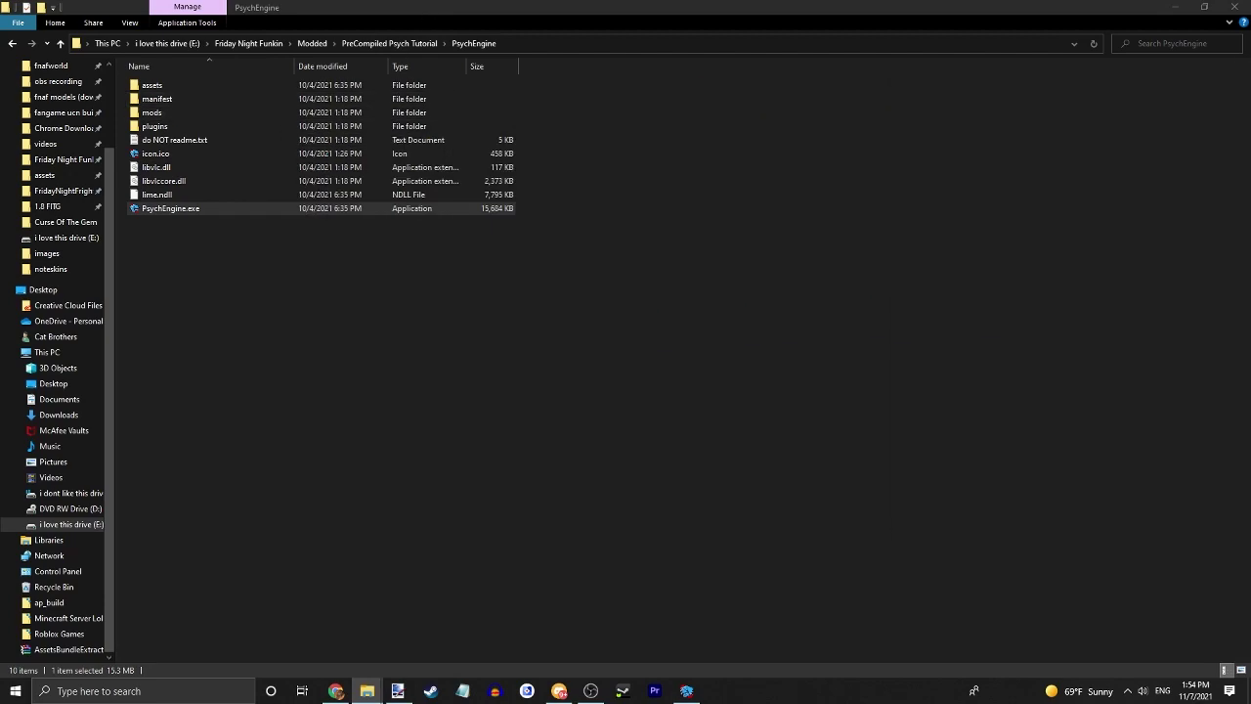
click(740, 284)
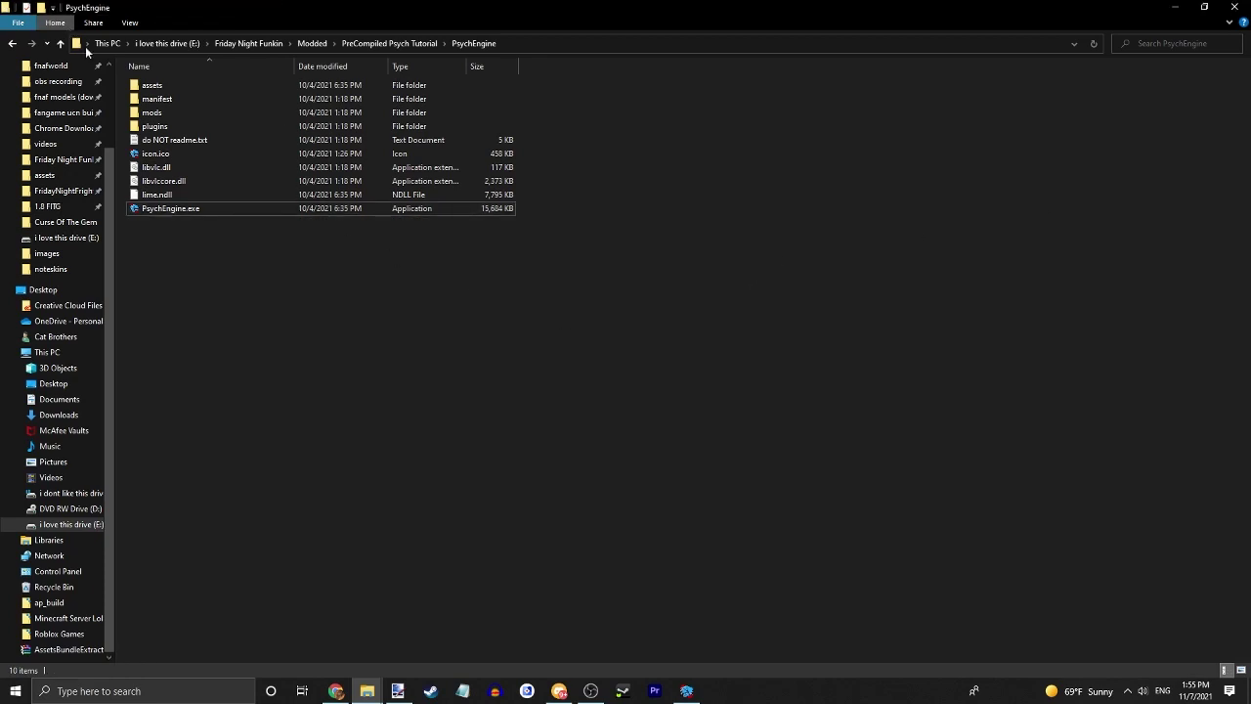
Paste fweddy_assets.png and fweddy_assets.xml into the mods/images/characters folder of PsychEngine
double_click(152, 112)
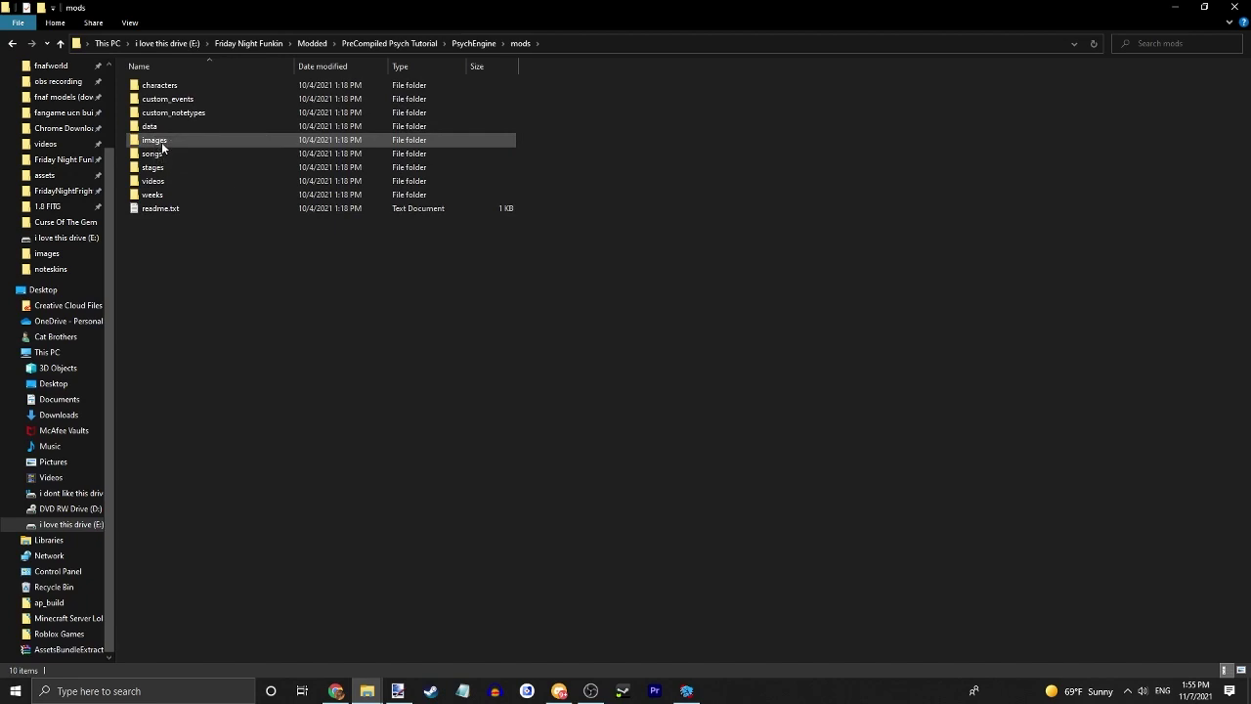
double_click(160, 142)
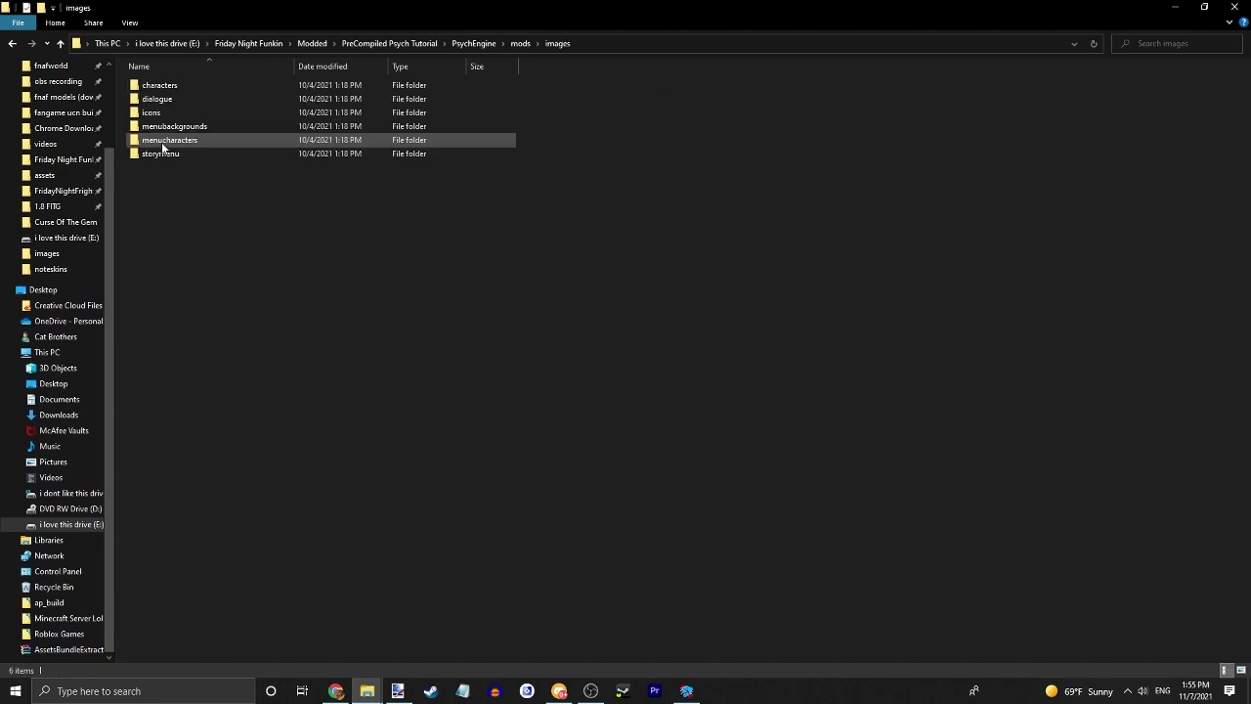
double_click(178, 85)
right_click(249, 243)
click(293, 332)
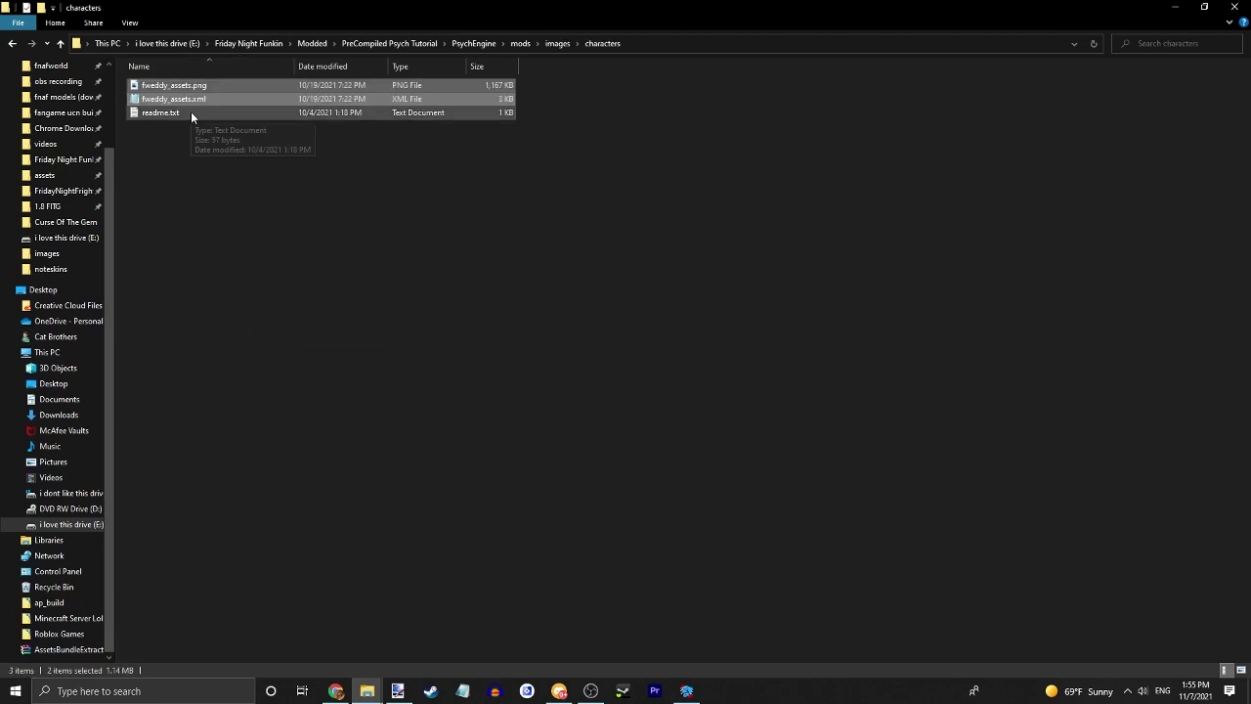
click(547, 108)
mouse_move(547, 103)
mouse_down()
mouse_move(194, 98)
mouse_move(195, 86)
mouse_move(544, 96)
mouse_up()
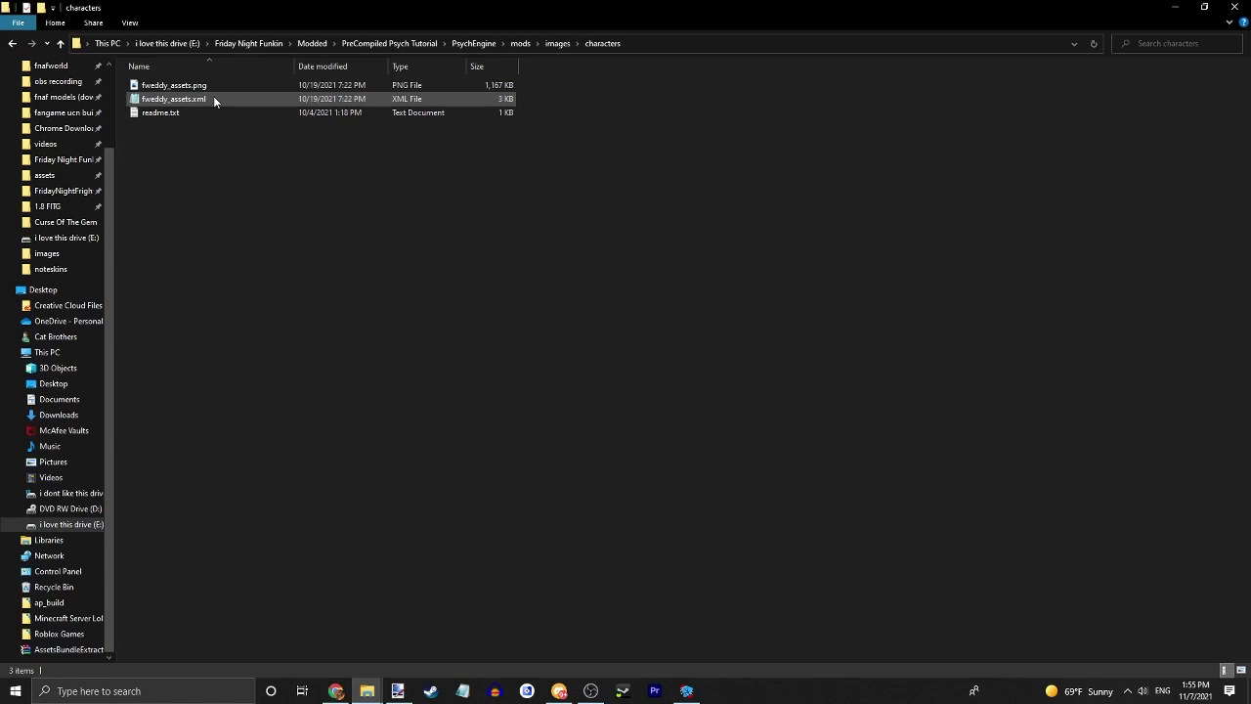
Switch back to Psych Engine, set the image file name to characters/fweddy_assets and reload the image
click(695, 684)
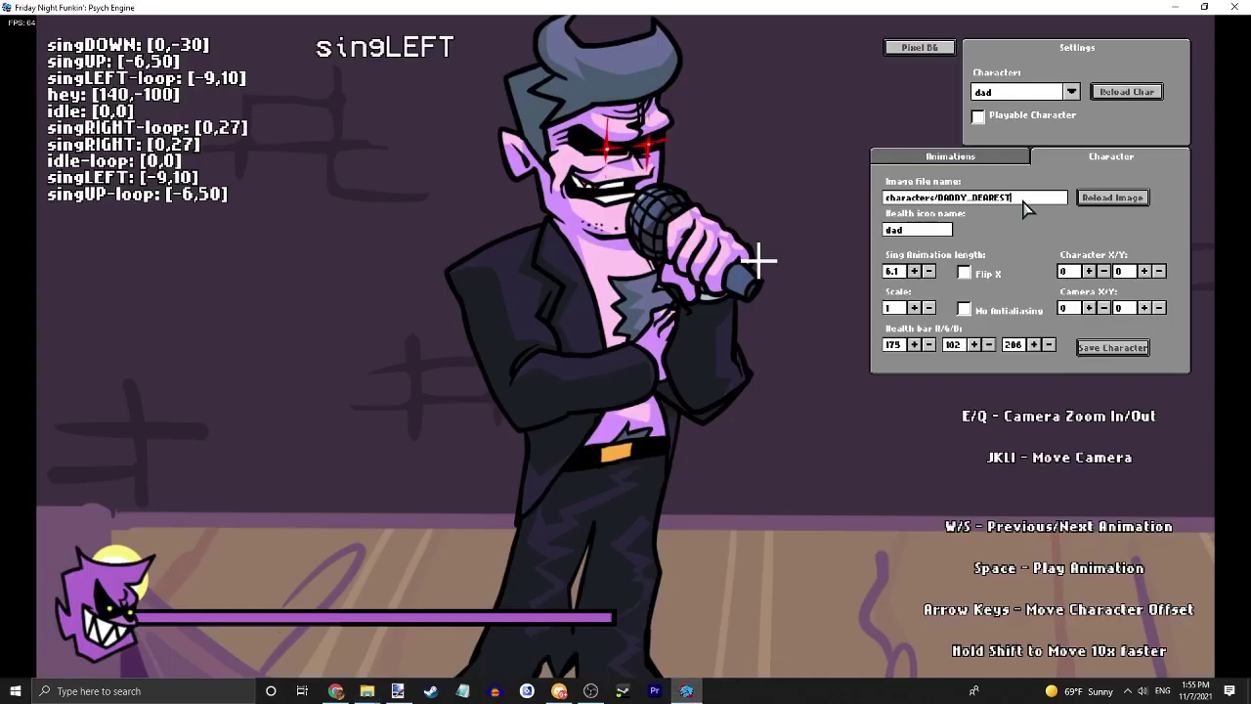
key(BackSpace)
key(BackSpace)
key(BackSpace)
key(BackSpace)
key(BackSpace)
key(BackSpace)
key(BackSpace)
key(BackSpace)
key(BackSpace)
key(BackSpace)
key(BackSpace)
key(BackSpace)
key(BackSpace)
text(fweddy_assets)
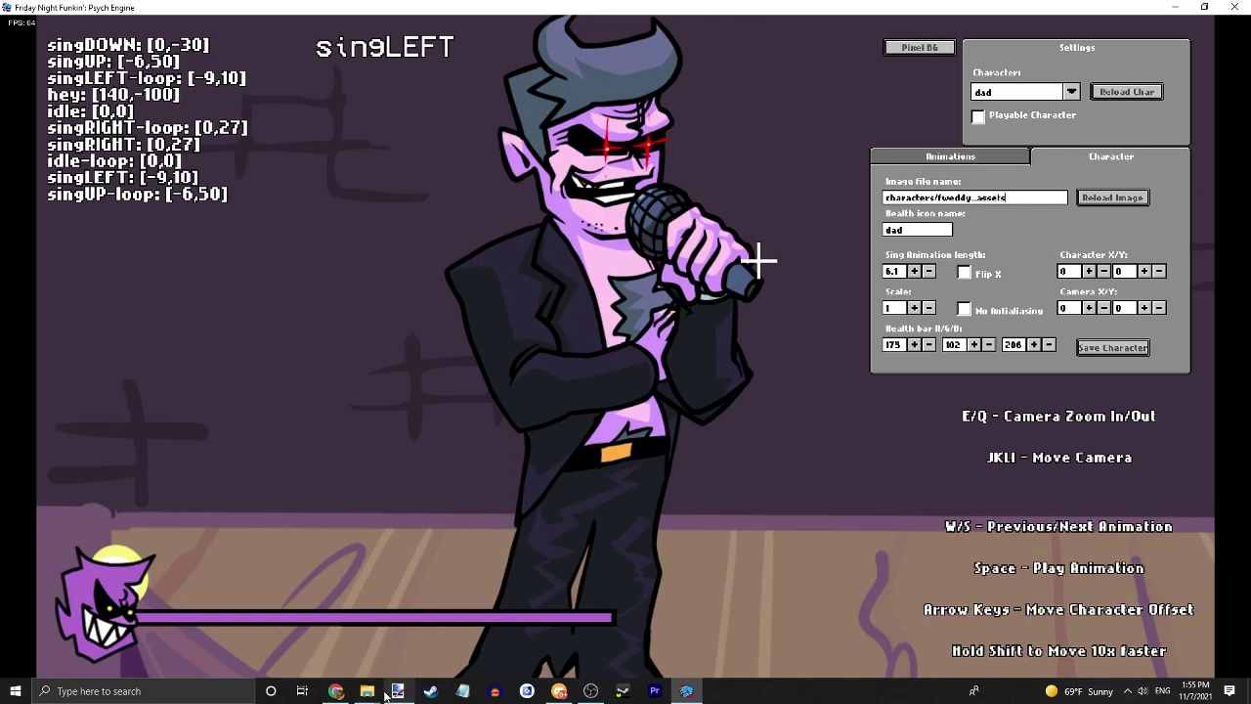
click(1104, 198)
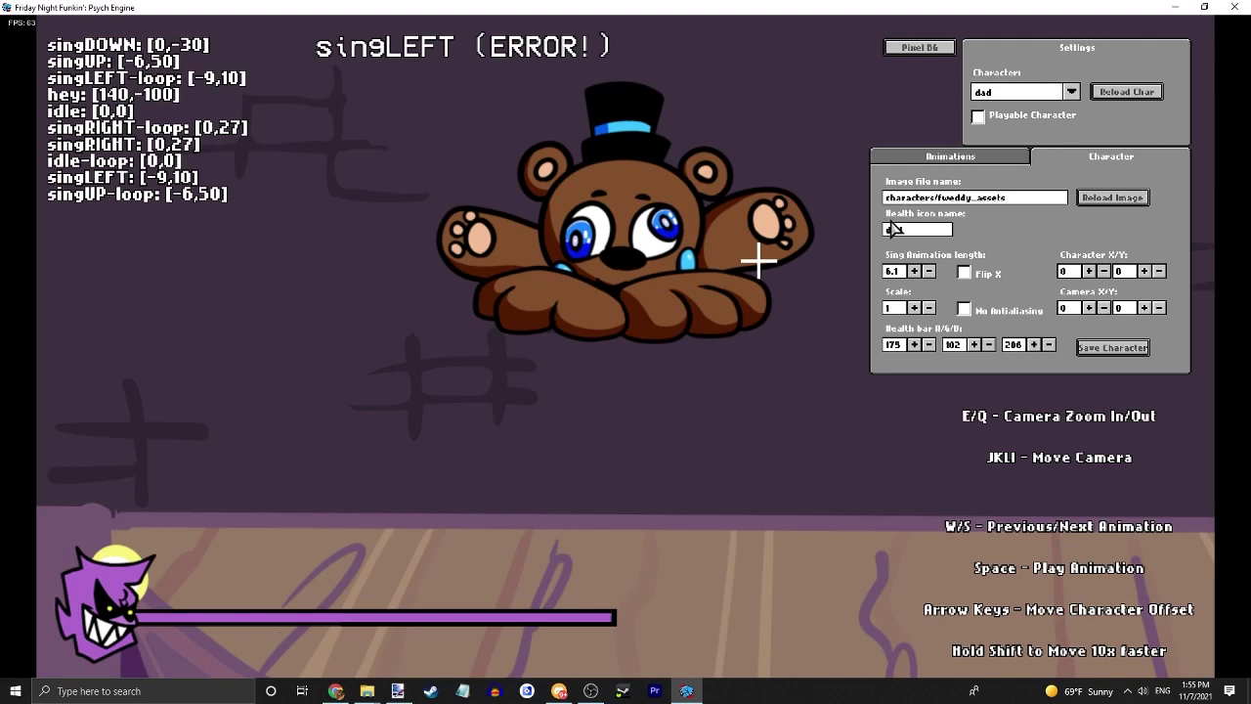
Set the character's Y position to 320, leaving its X position at 0
click(1104, 271)
click(1089, 271)
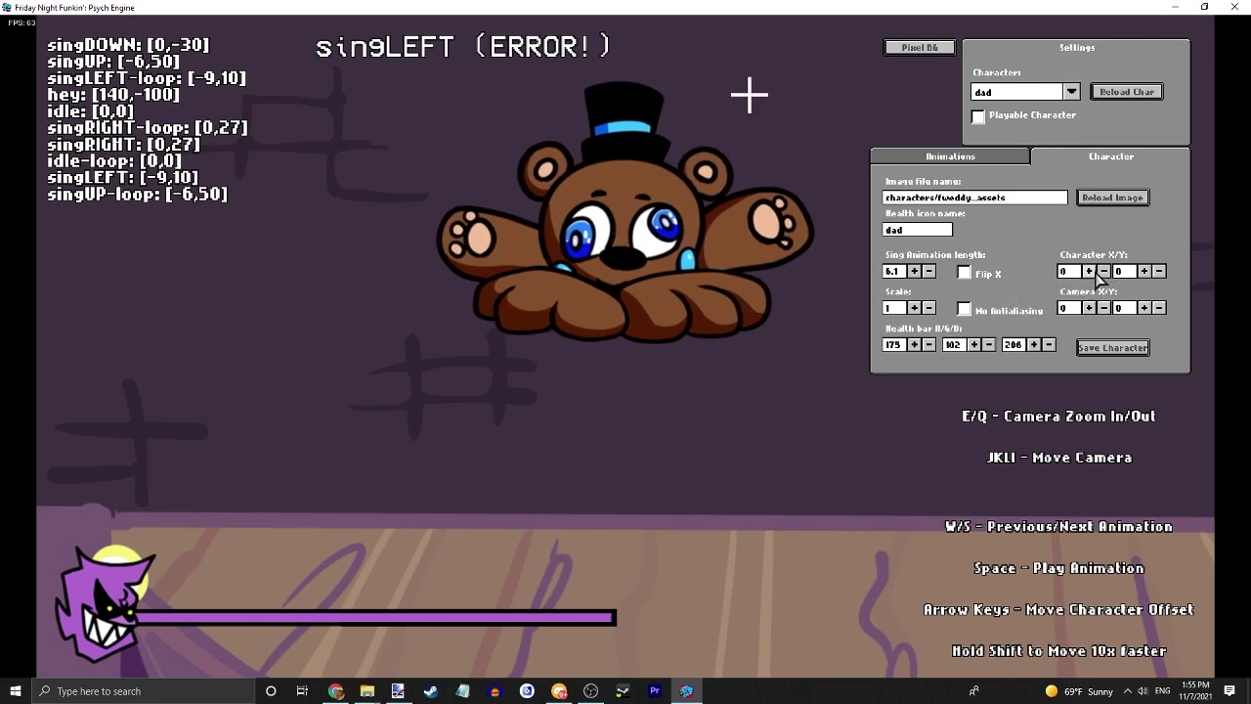
click(1144, 271)
click(1143, 271)
click(1144, 271)
click(1143, 271)
click(1158, 271)
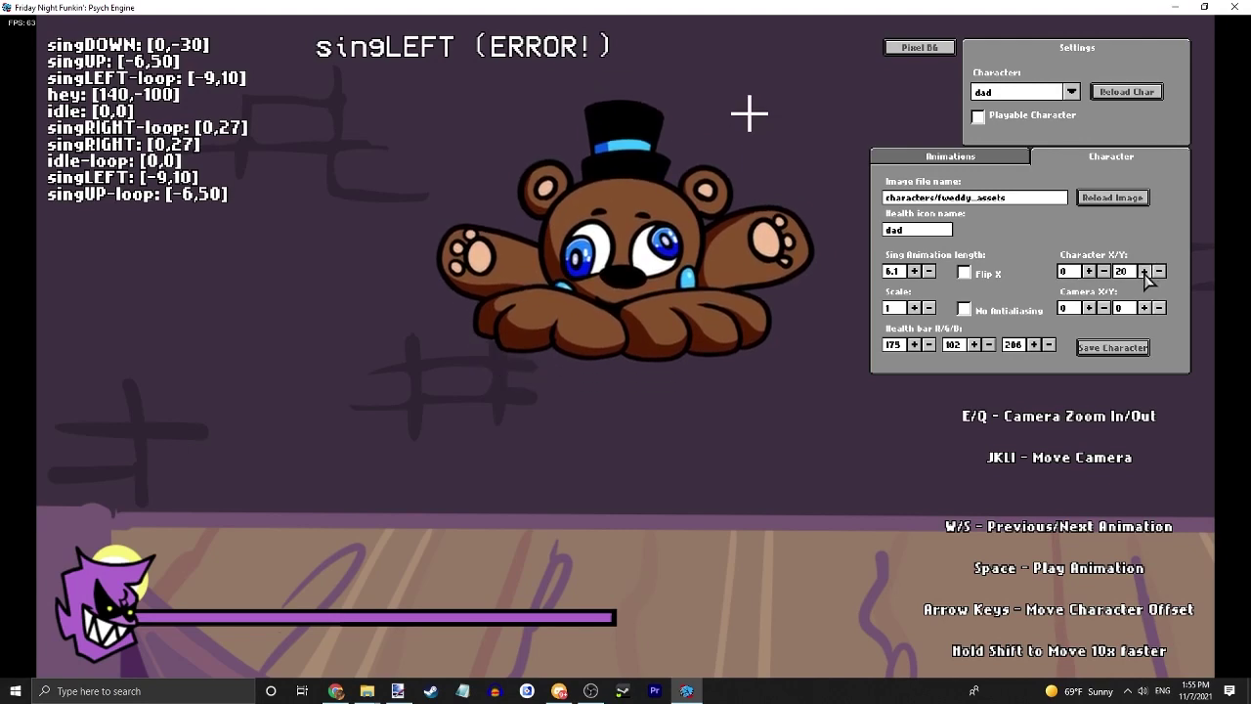
click(1144, 271)
click(1143, 271)
click(1143, 270)
click(1144, 271)
click(1143, 271)
click(1144, 270)
double_click(1143, 271)
click(1144, 271)
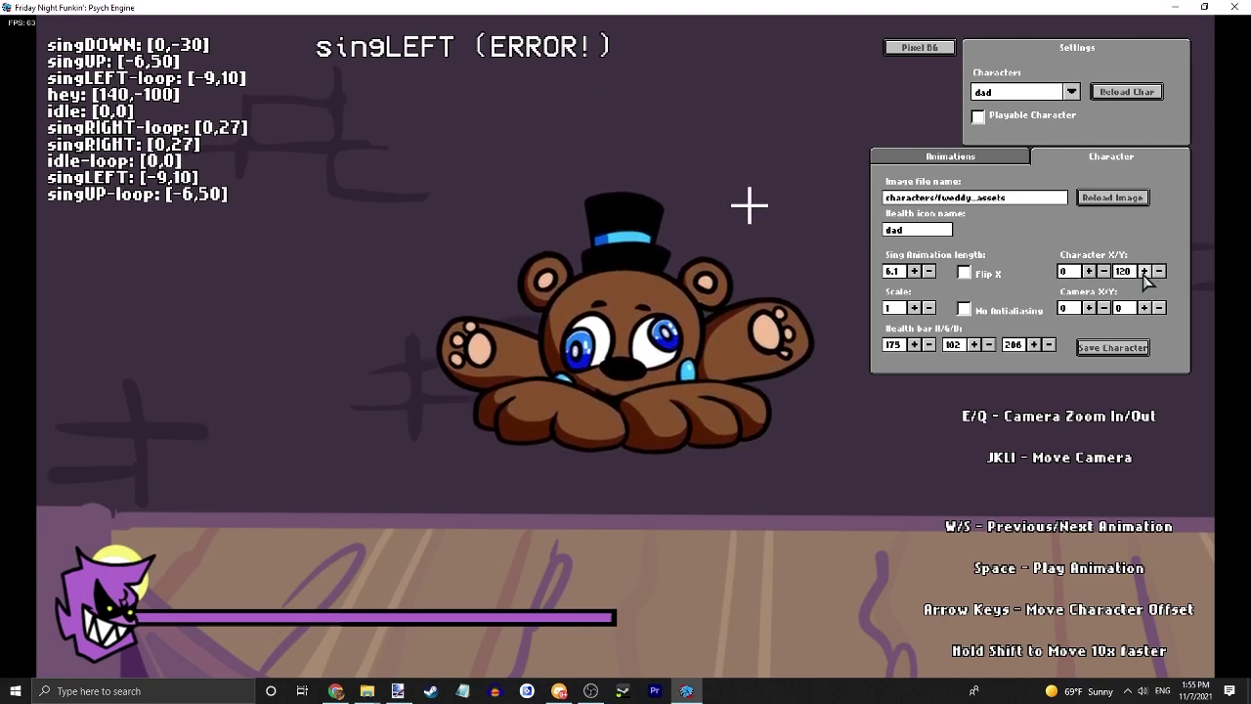
double_click(1143, 271)
double_click(1144, 271)
click(1144, 271)
double_click(1144, 271)
double_click(1144, 270)
click(1143, 270)
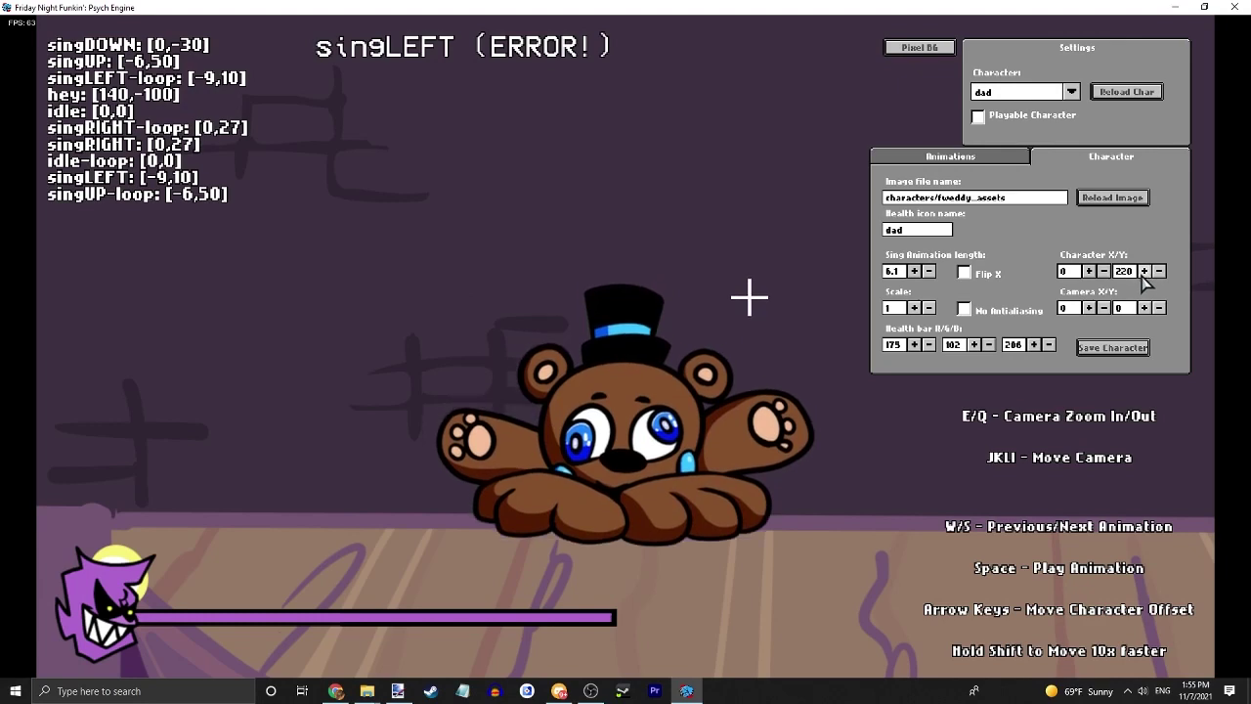
double_click(1144, 271)
double_click(1143, 271)
click(1143, 271)
double_click(1144, 271)
double_click(1144, 271)
click(1143, 271)
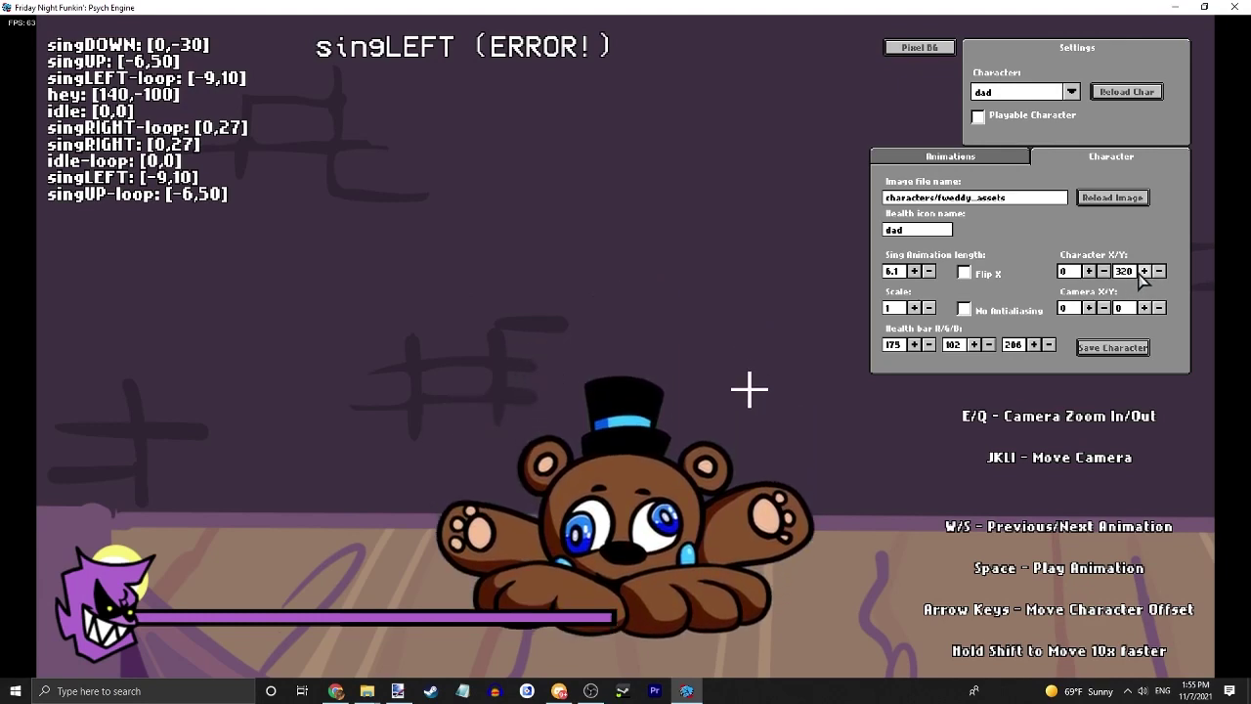
Set the character's X position to 100
click(1088, 271)
double_click(1088, 271)
click(1088, 271)
double_click(1088, 271)
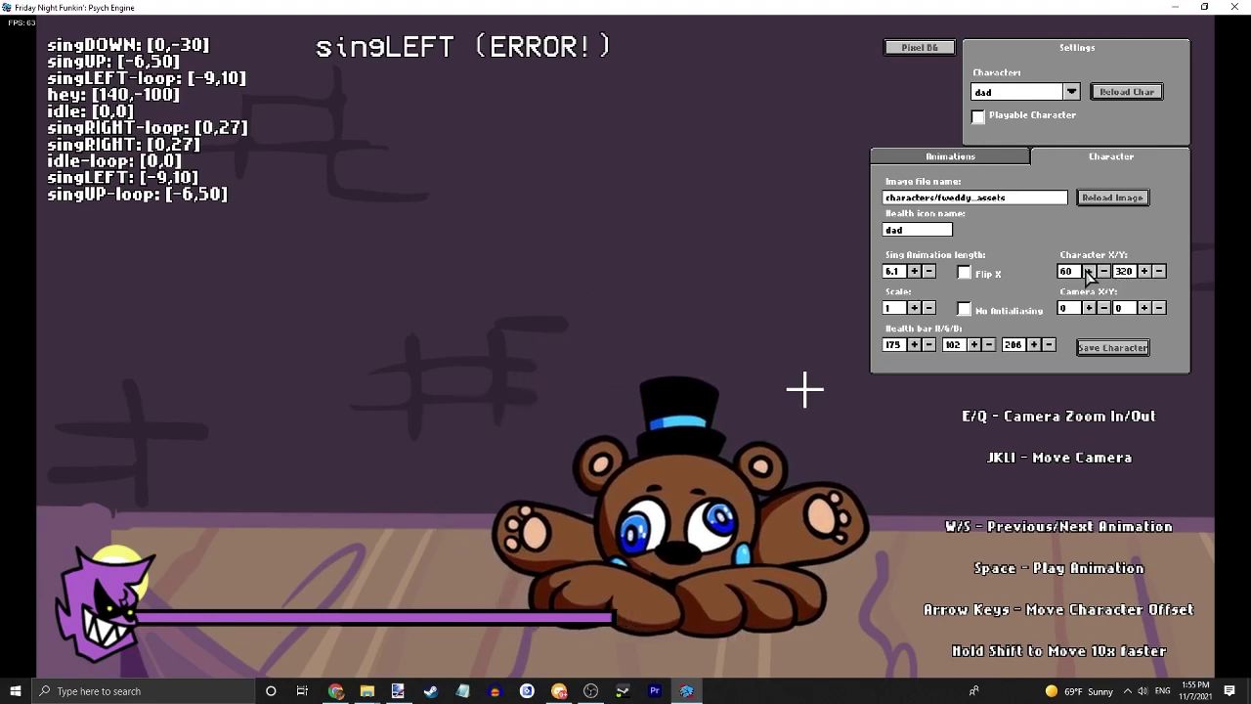
double_click(1088, 271)
click(1088, 271)
click(1088, 271)
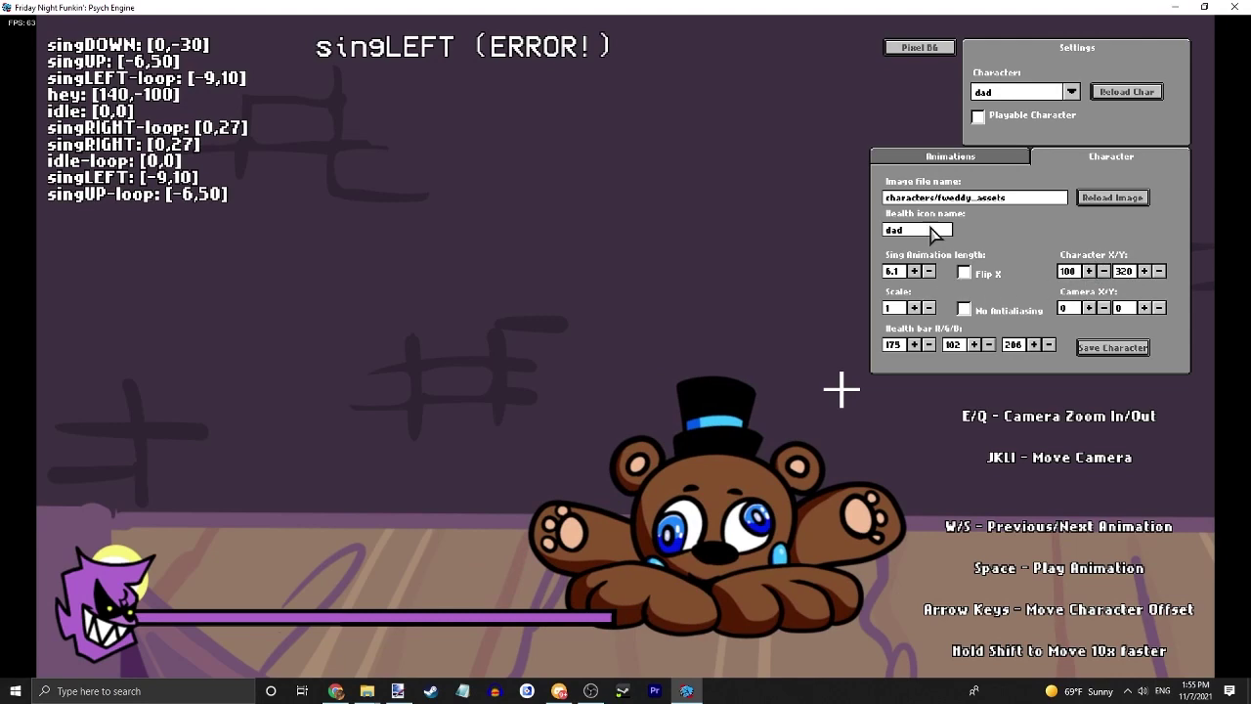
Switch to File Explorer and open the mods/images/icons folder
click(364, 697)
click(317, 655)
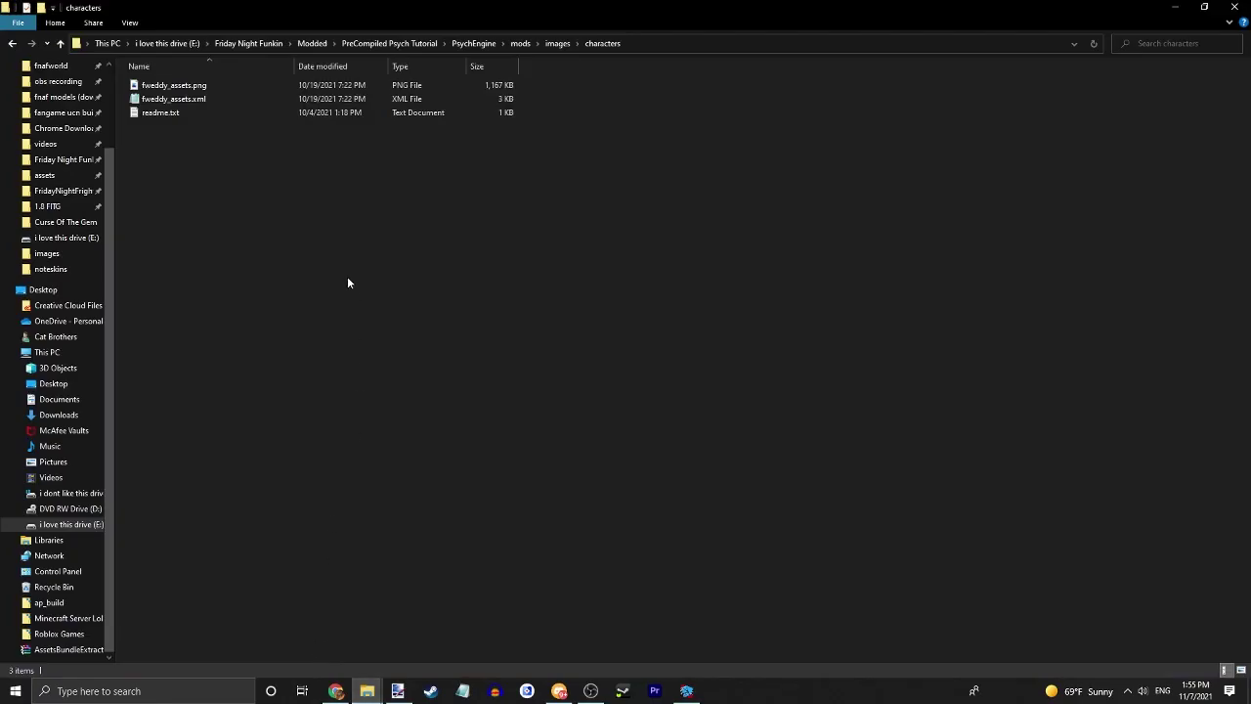
click(556, 43)
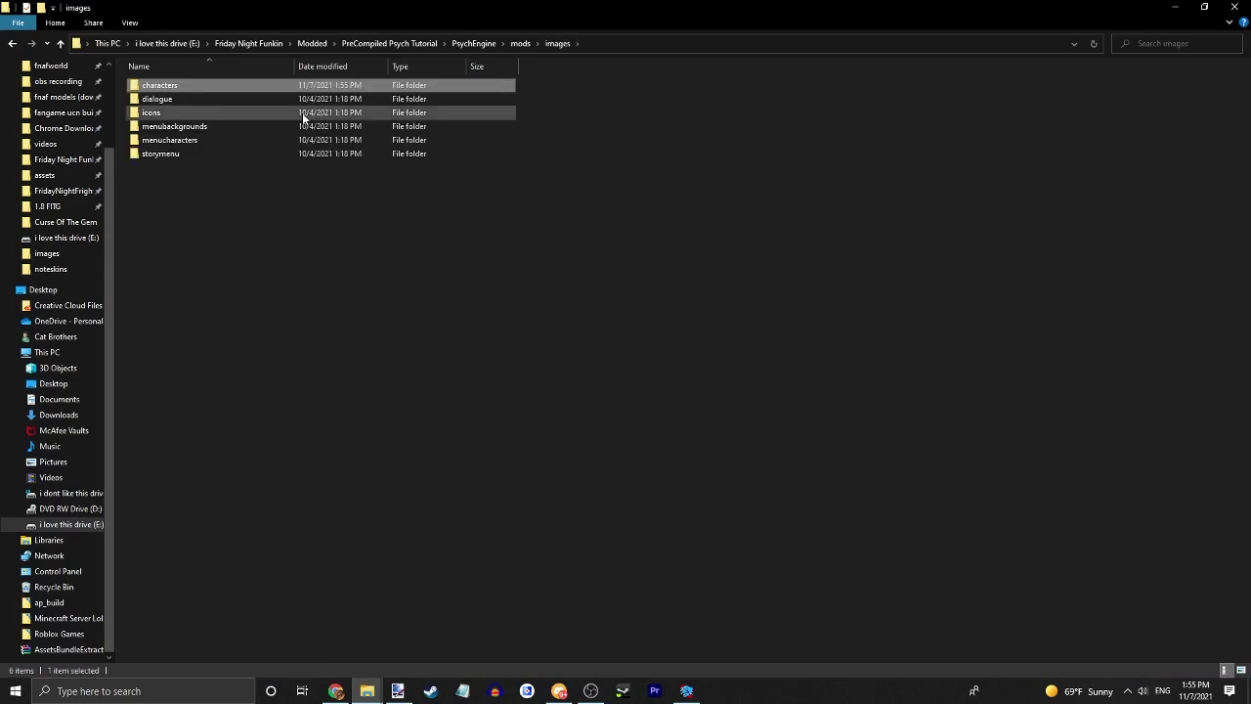
double_click(223, 112)
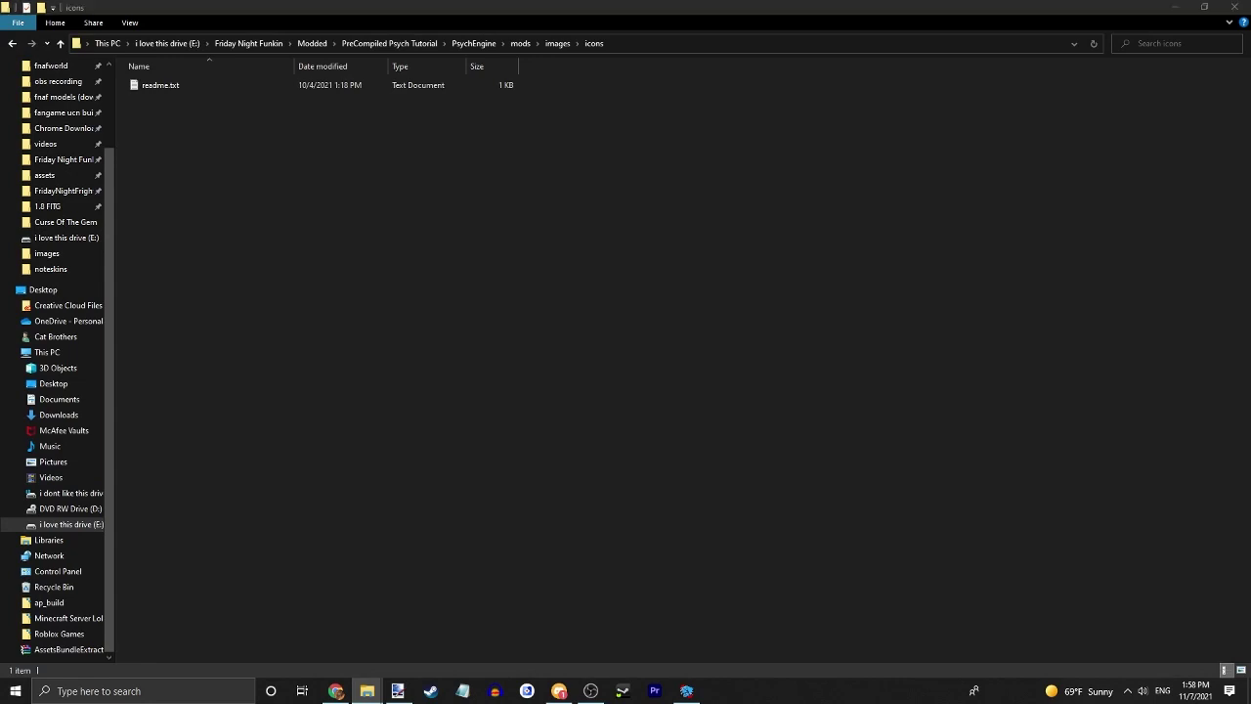
Paste icon-face.png into the icons folder and open it to preview the icon image
right_click(725, 181)
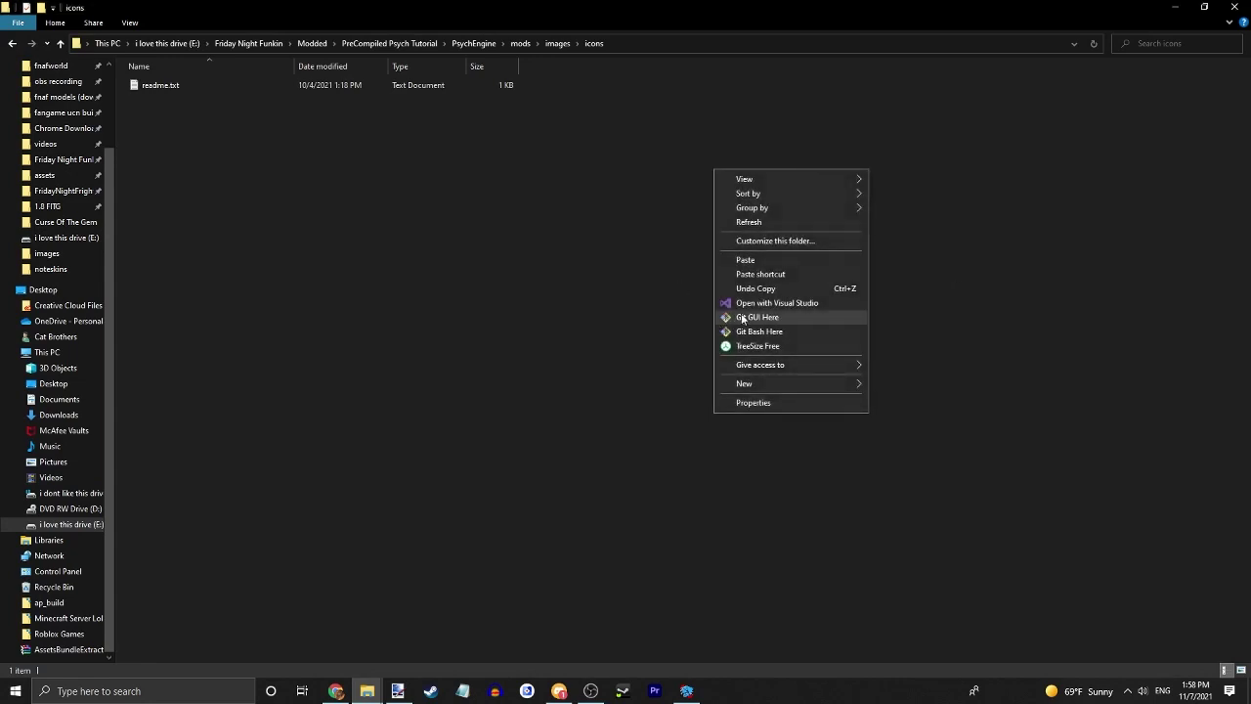
click(755, 260)
click(305, 163)
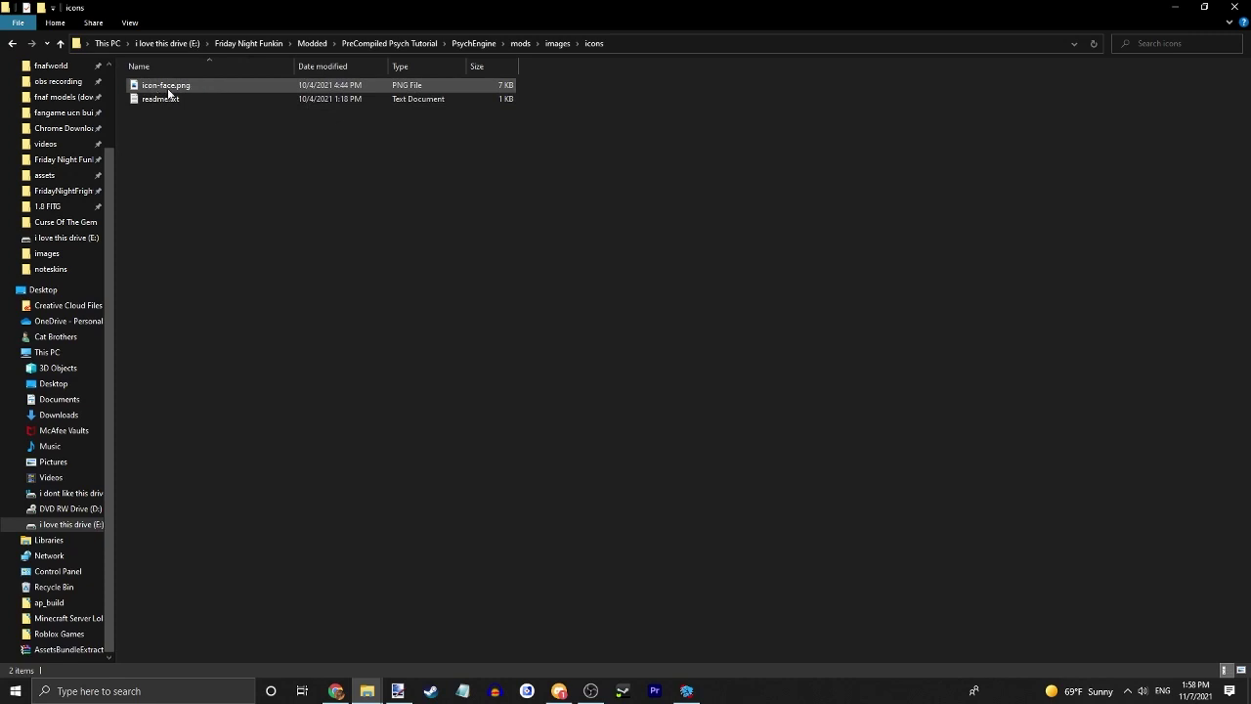
double_click(168, 91)
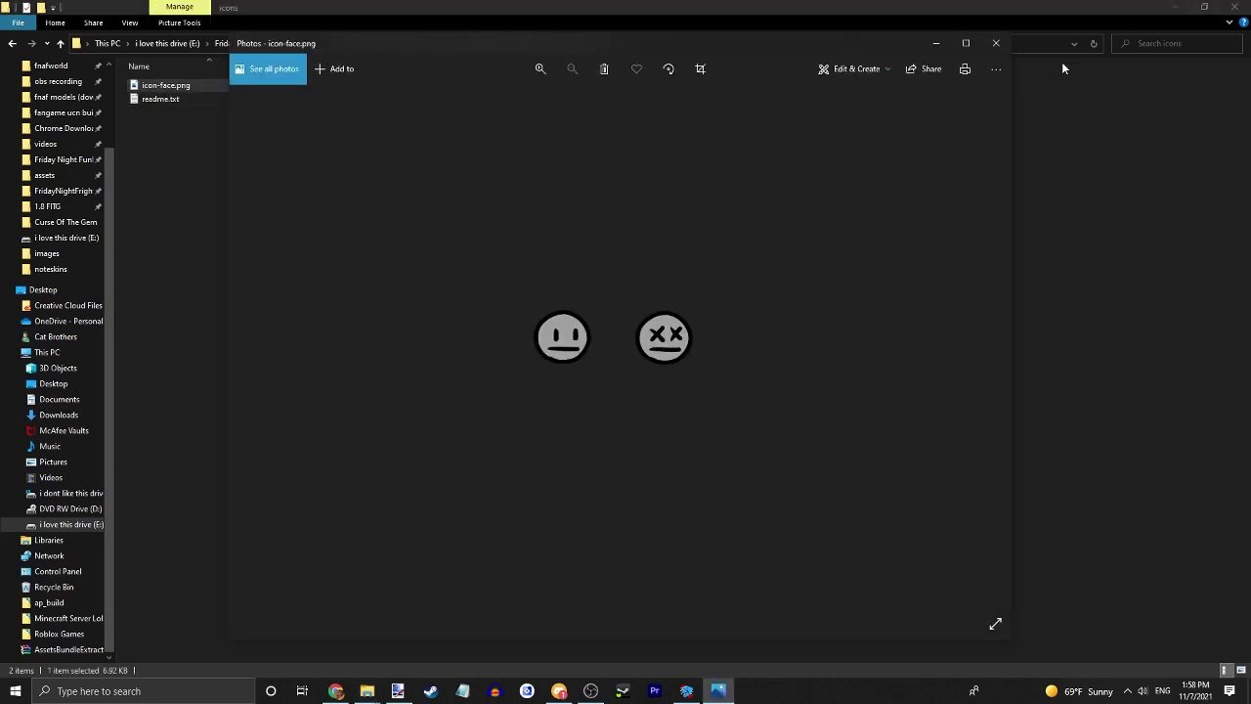
click(996, 43)
Rename icon-face.png to icon-fweddy.png
right_click(177, 86)
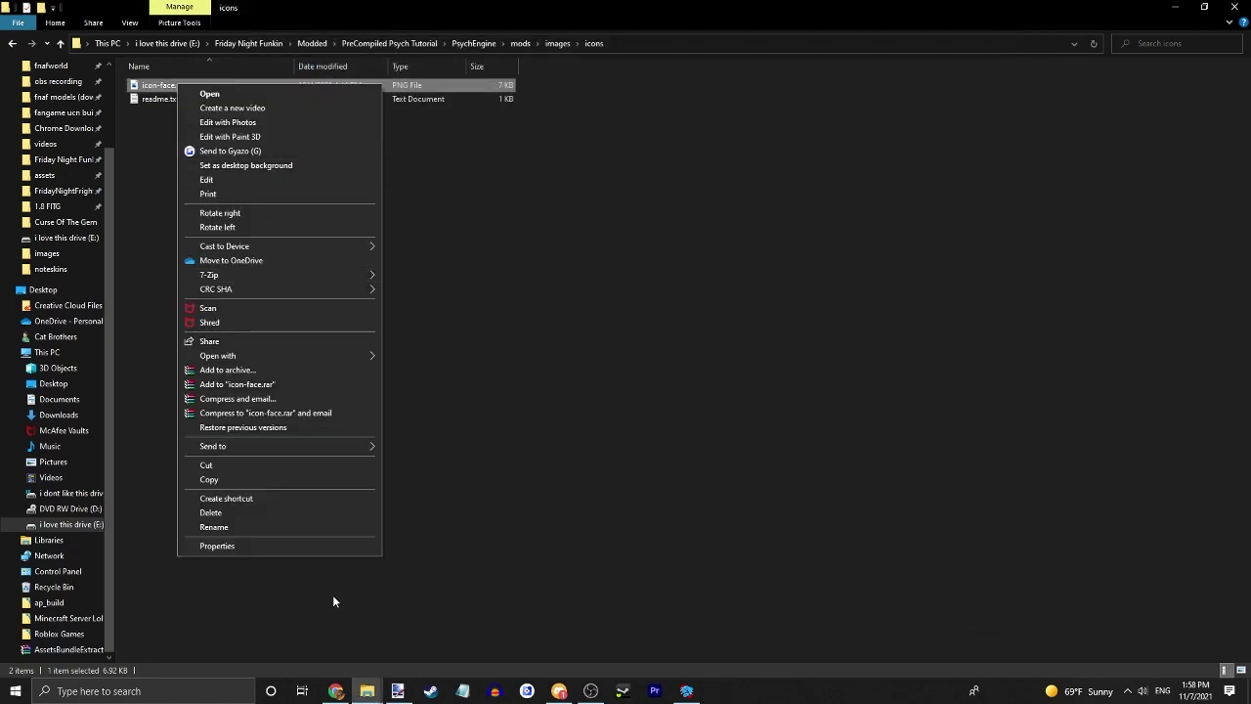
click(290, 528)
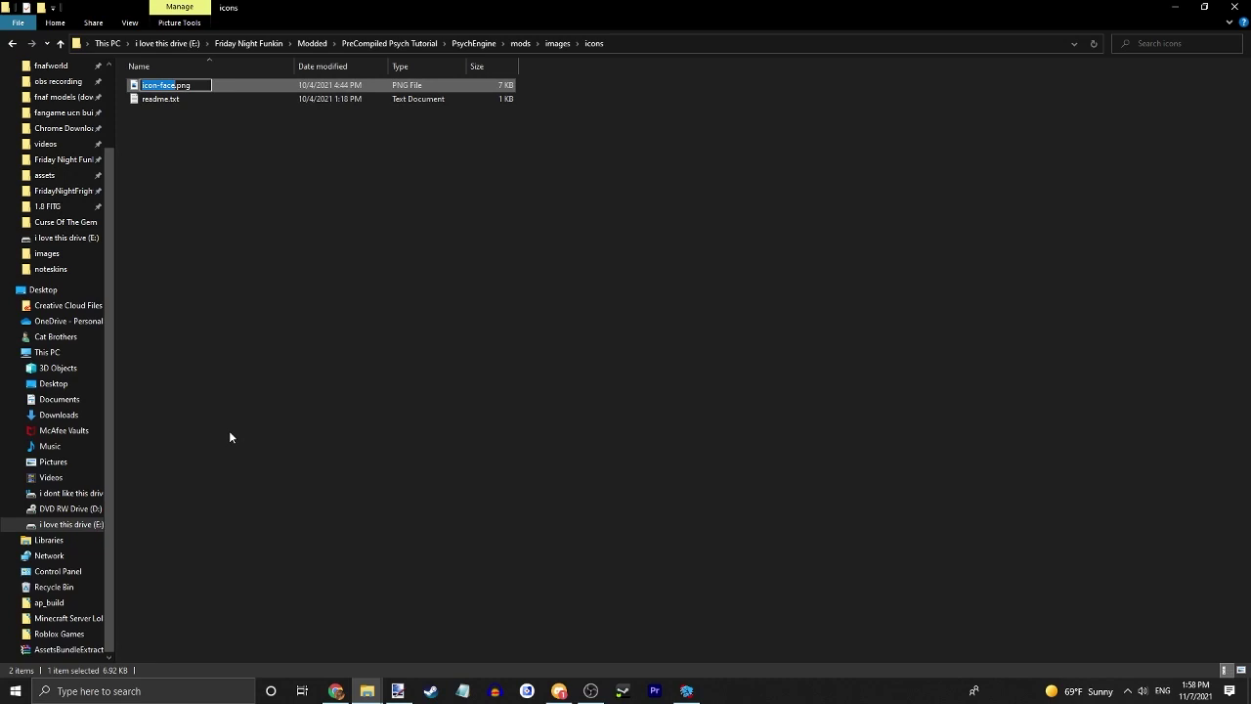
text(icon-fweddy)
key(Return)
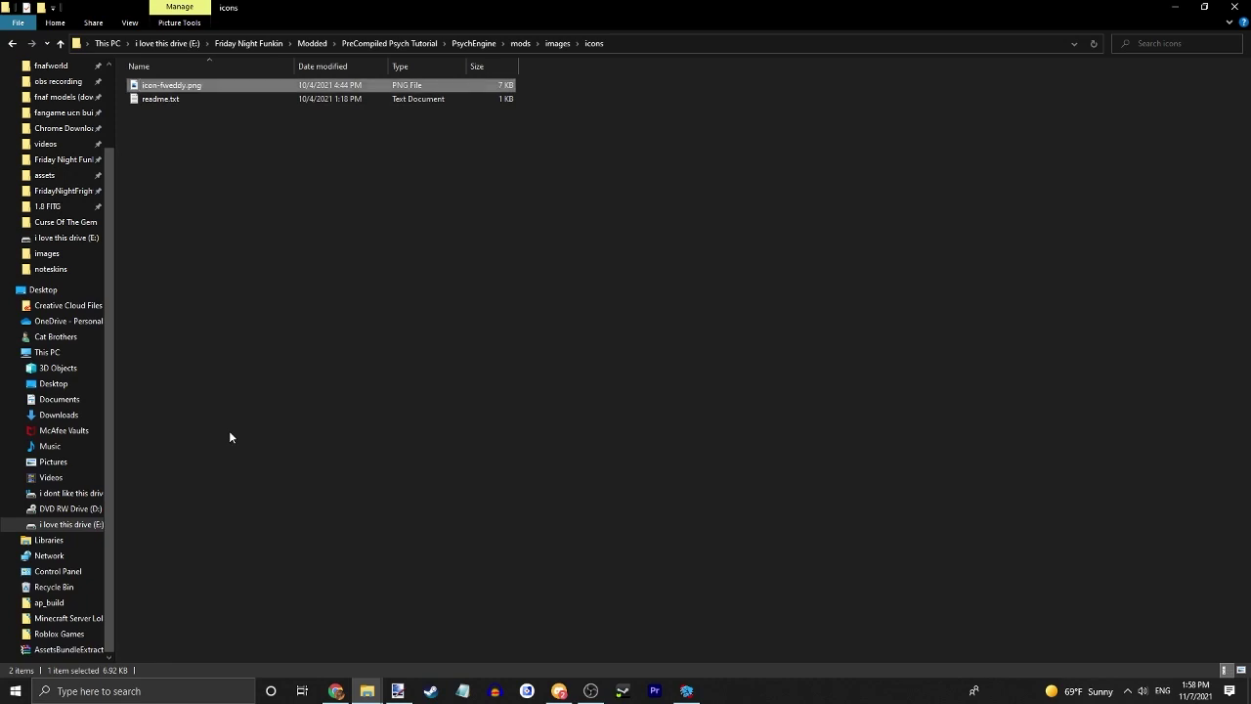
Switch back to Psych Engine and set the health icon name to fweddy
click(654, 691)
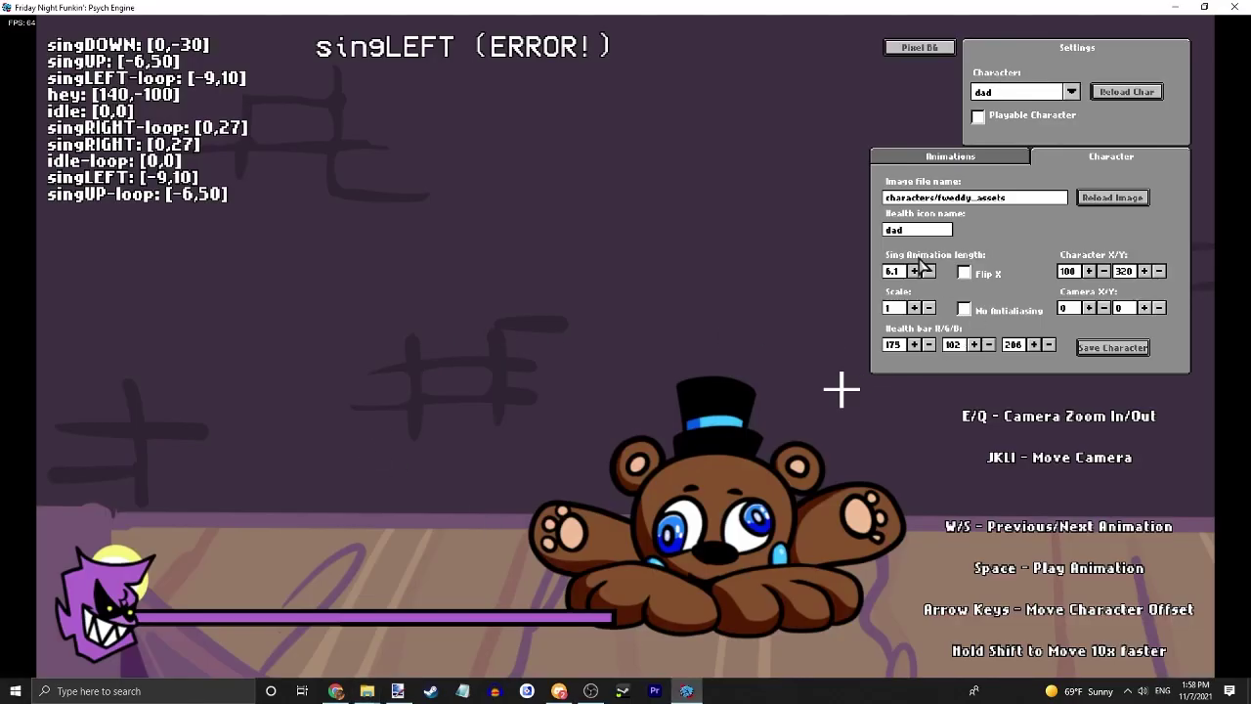
key(BackSpace)
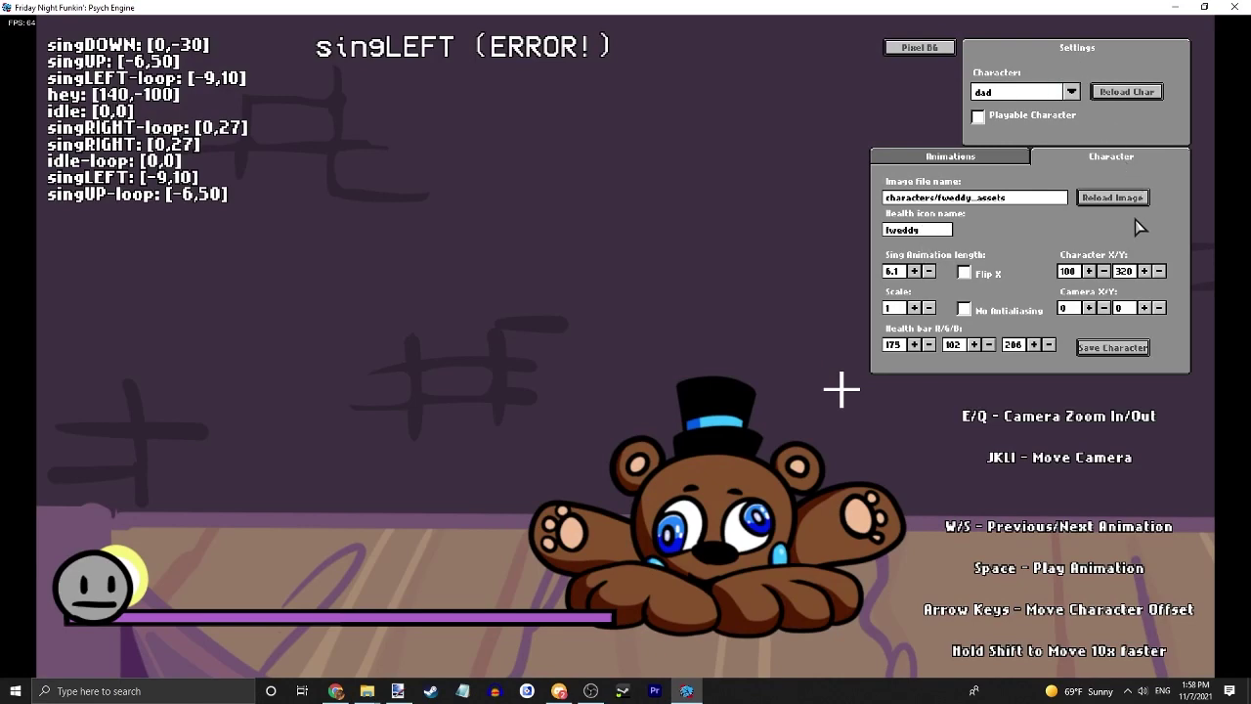
text(y)
Set the health bar RGB colour to 235, 162, 15
click(915, 344)
click(915, 344)
click(915, 344)
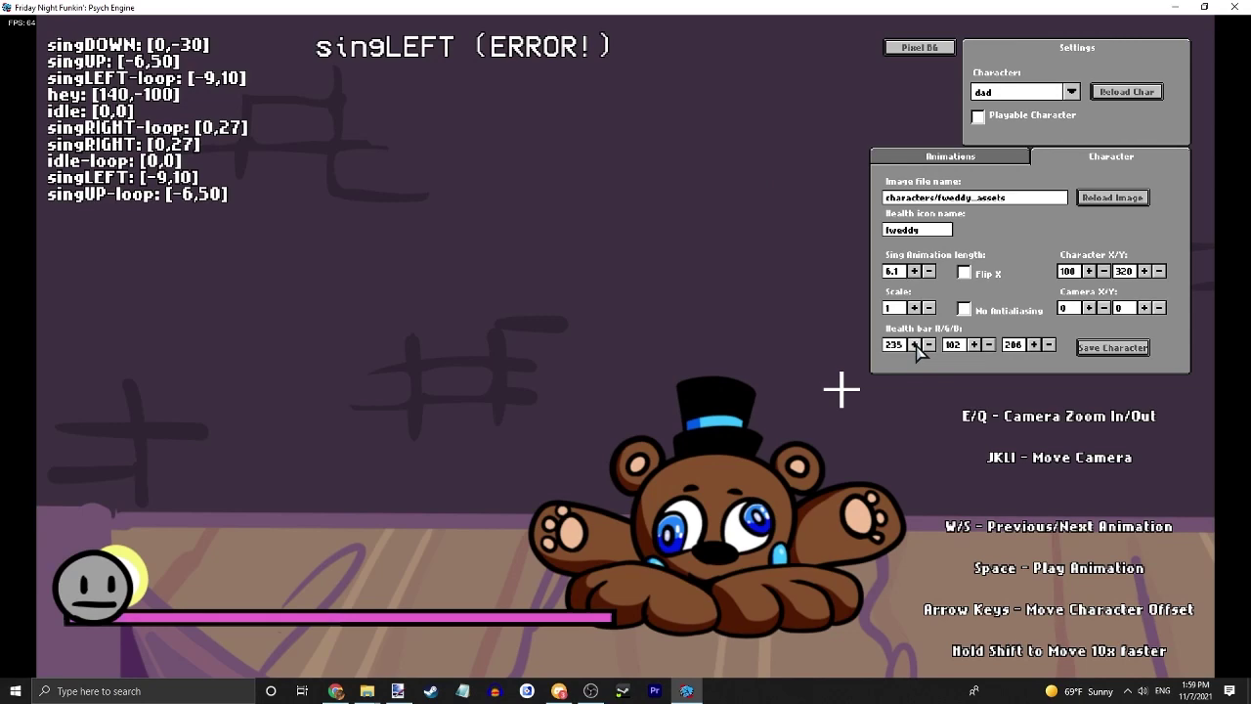
click(973, 344)
click(989, 344)
click(989, 344)
click(988, 344)
click(988, 344)
click(1033, 344)
click(1049, 344)
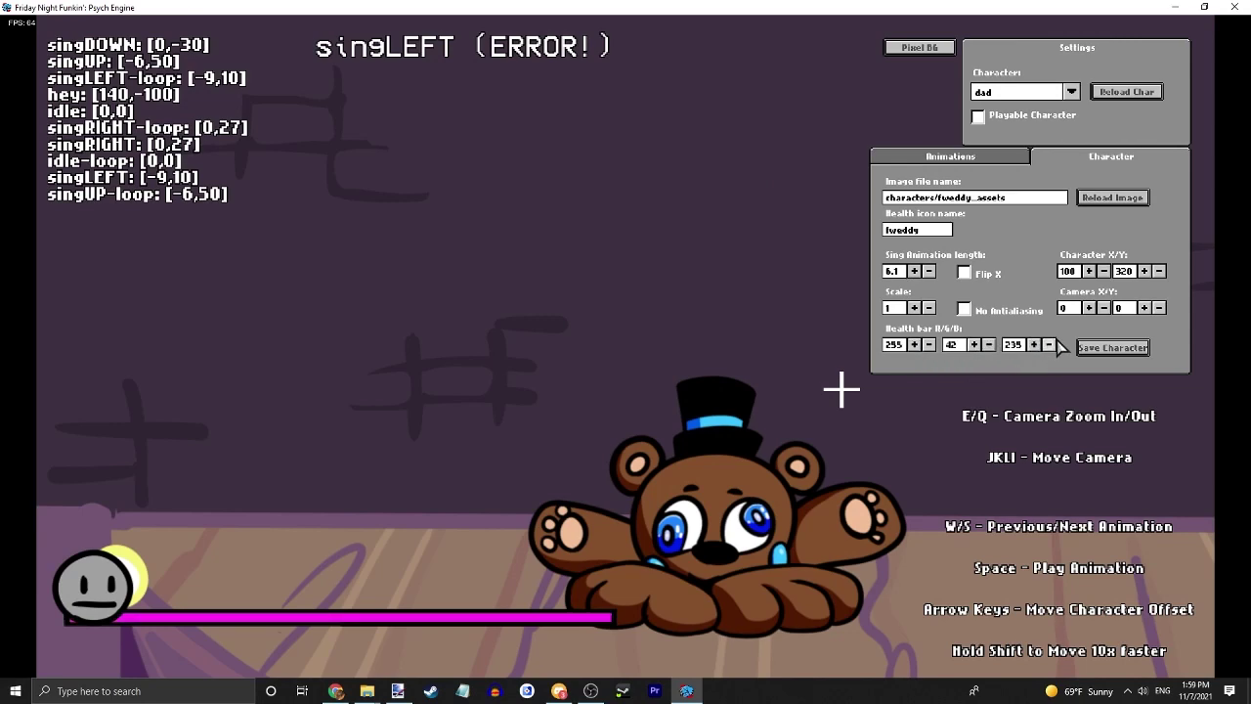
click(1049, 344)
click(1049, 344)
click(1049, 344)
click(1048, 344)
click(1049, 344)
click(1049, 344)
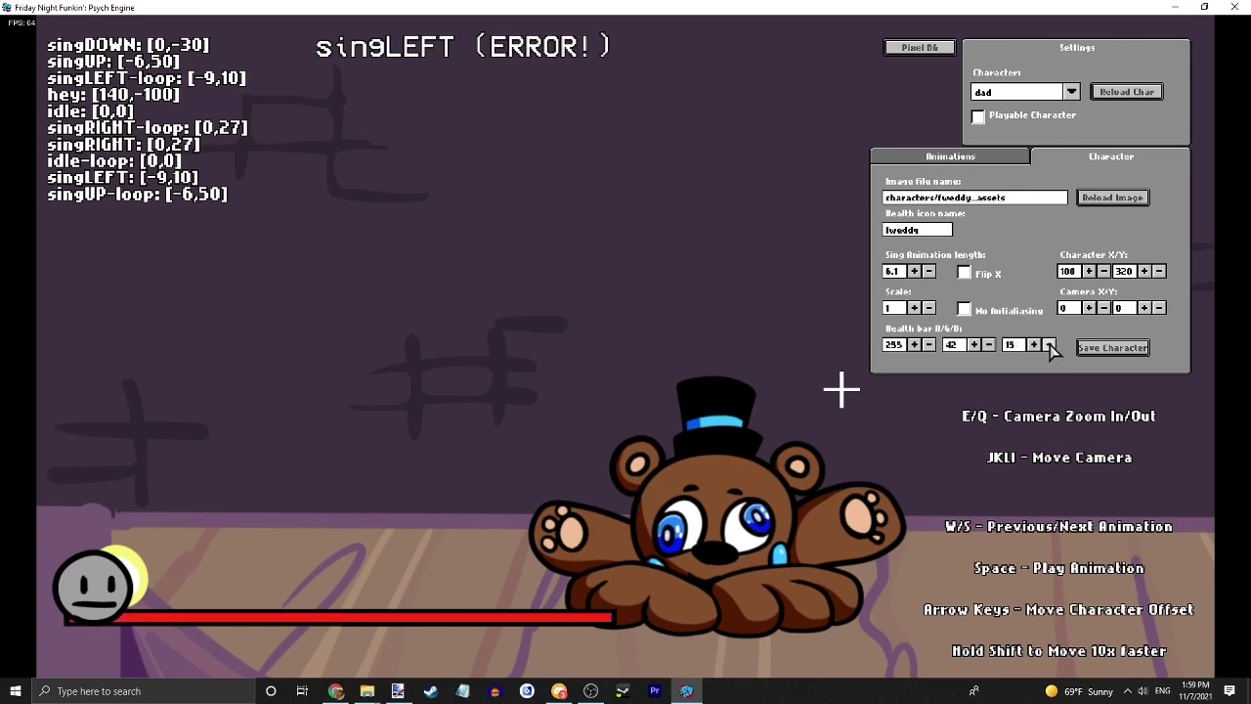
click(1049, 344)
click(974, 344)
click(973, 344)
click(974, 345)
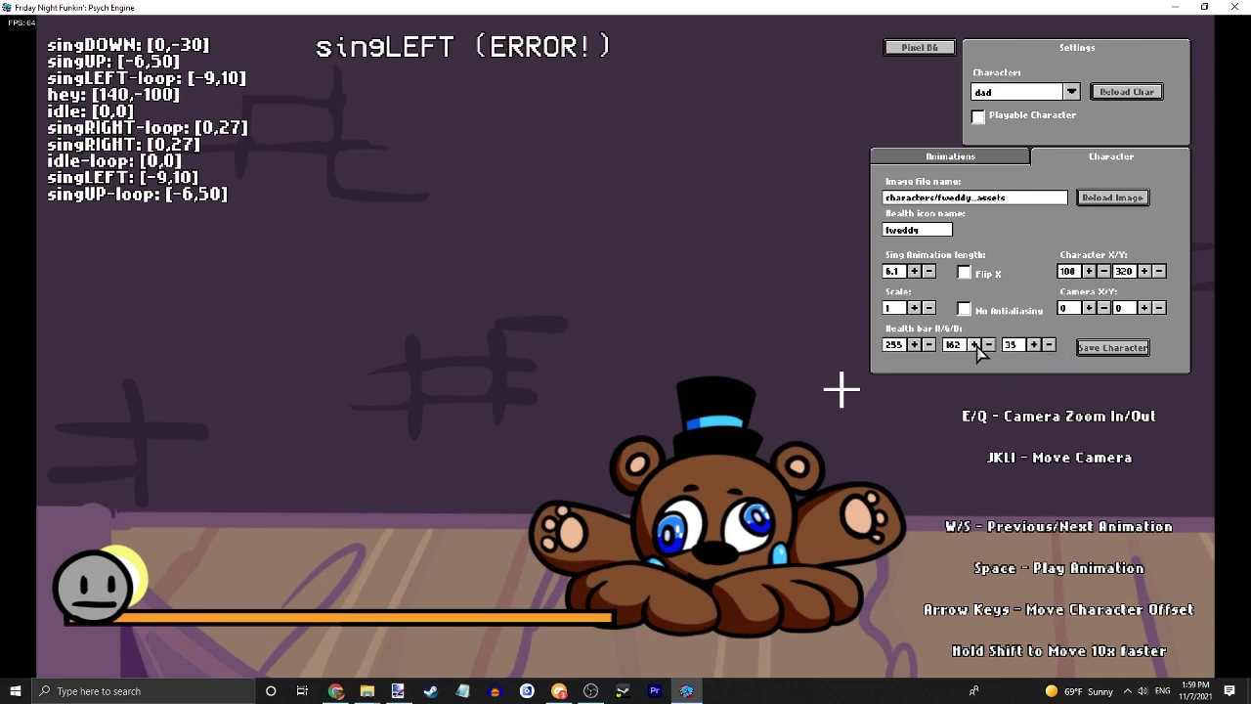
click(1033, 344)
click(1033, 344)
click(1033, 344)
click(1033, 344)
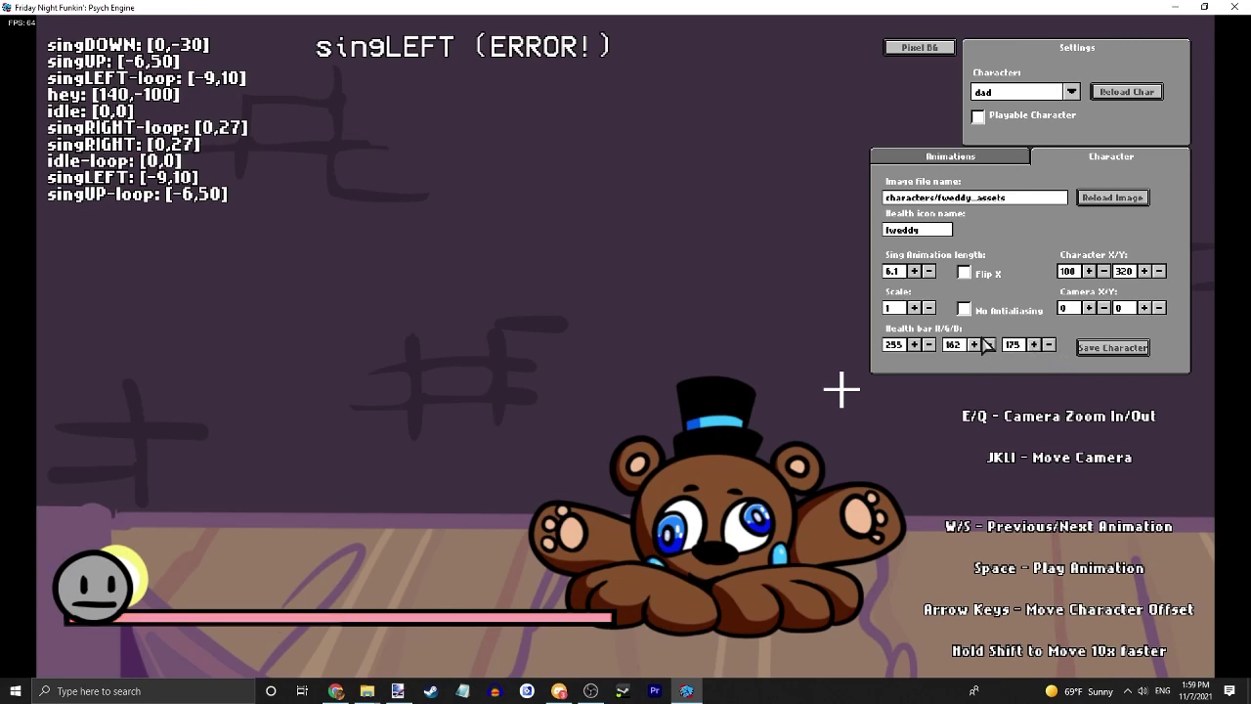
click(1034, 345)
click(1049, 344)
click(1049, 344)
click(1049, 344)
click(1049, 344)
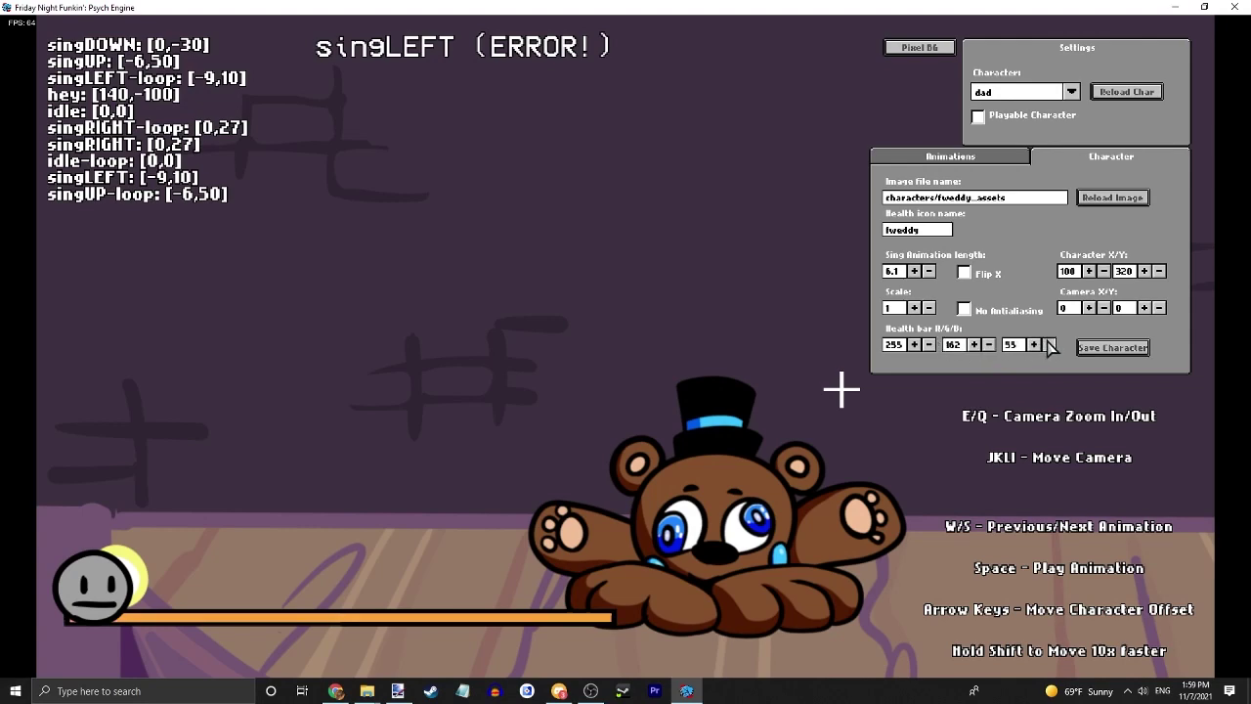
click(1049, 345)
click(1049, 344)
click(929, 344)
click(914, 344)
click(914, 344)
click(914, 344)
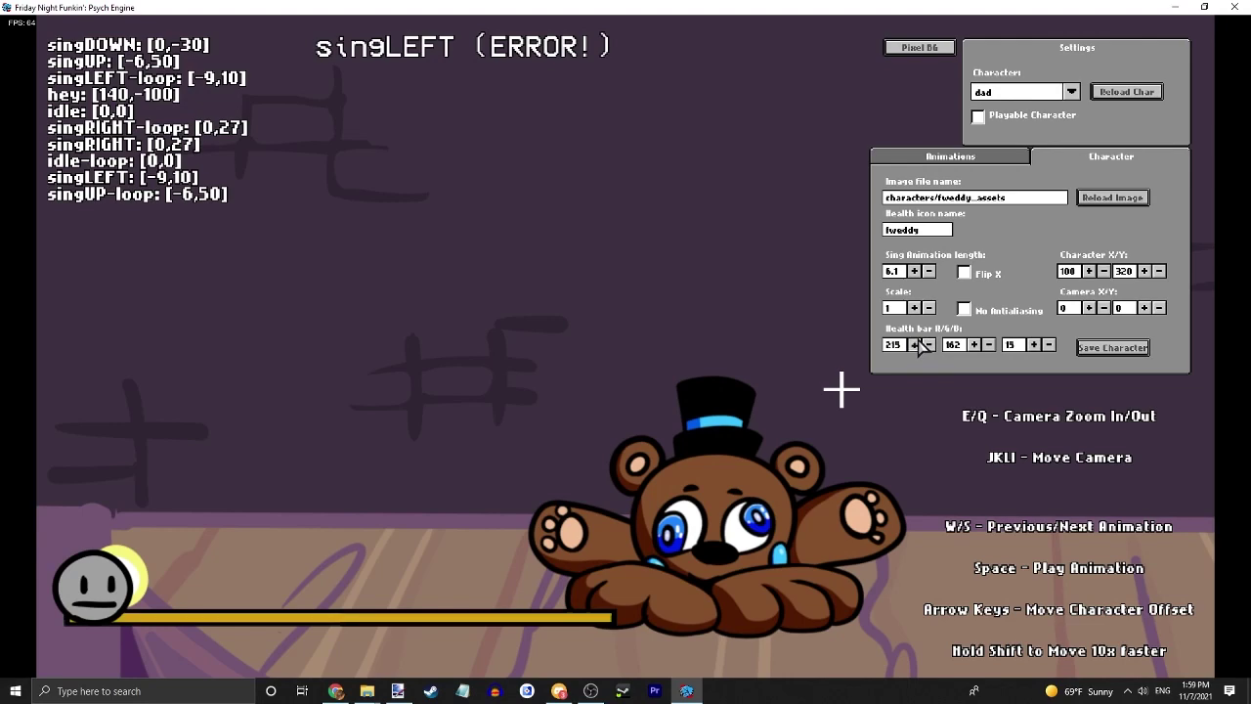
click(914, 344)
Load the existing idle animation's settings for editing
click(952, 158)
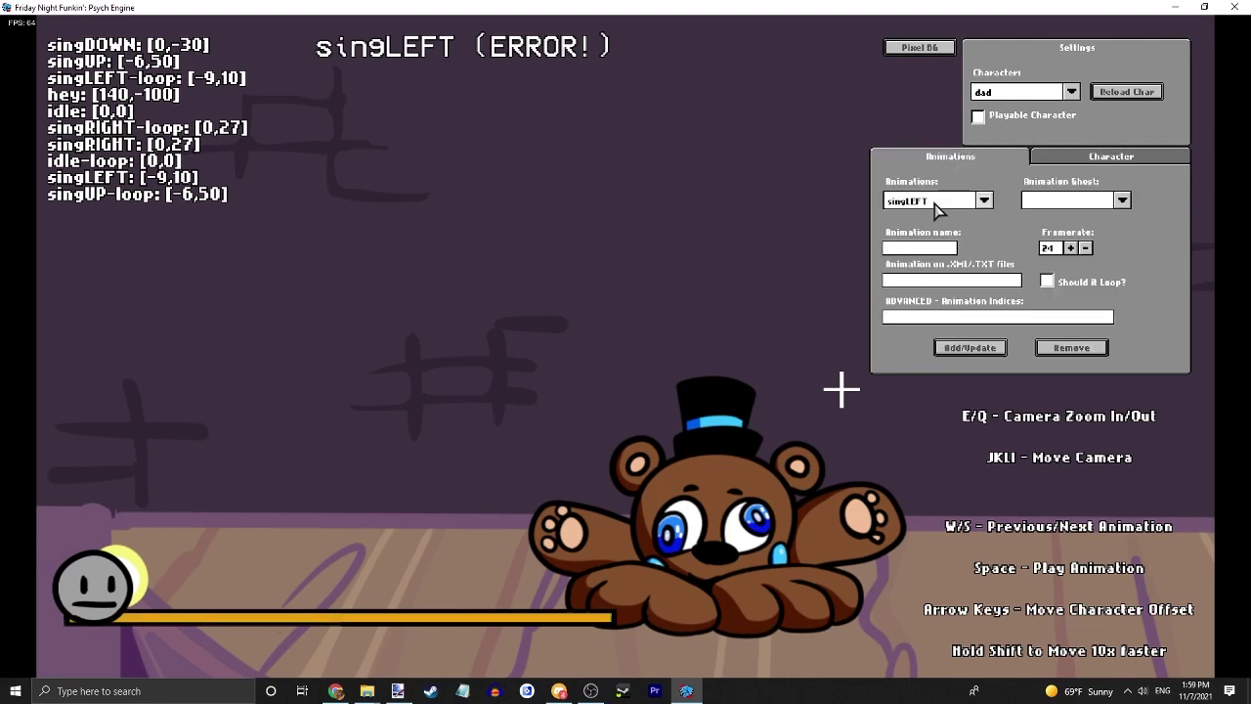
click(936, 205)
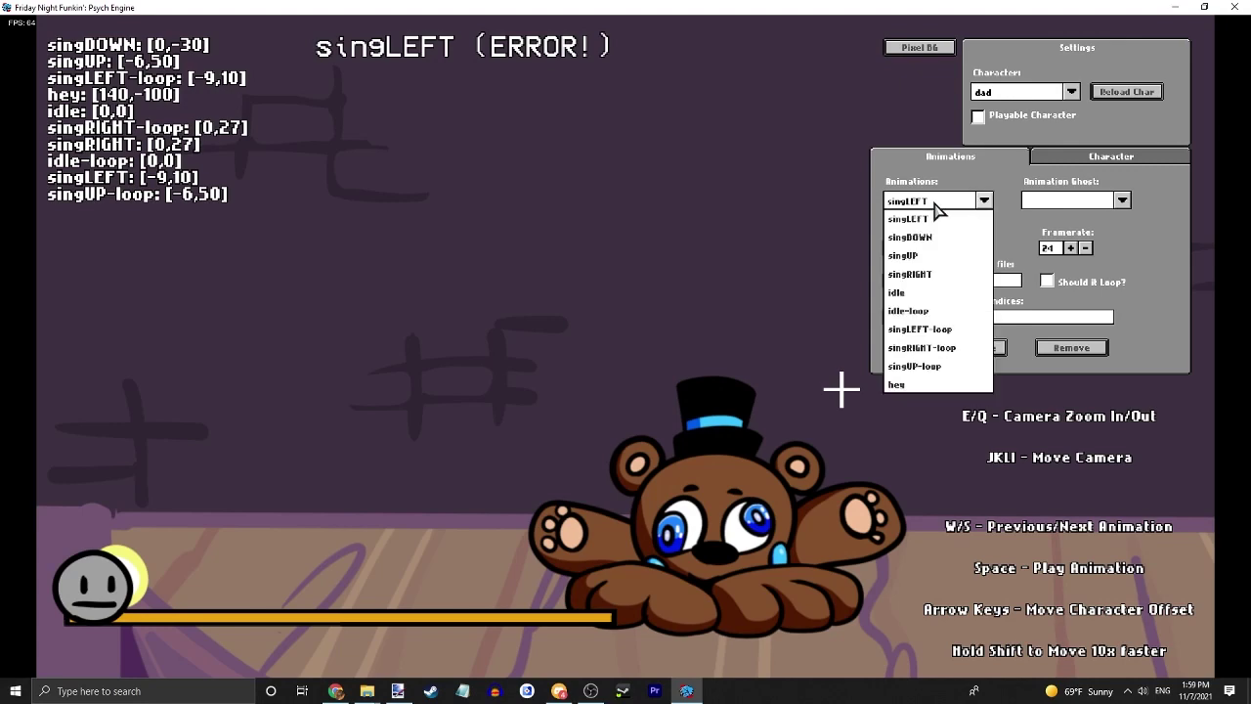
click(919, 295)
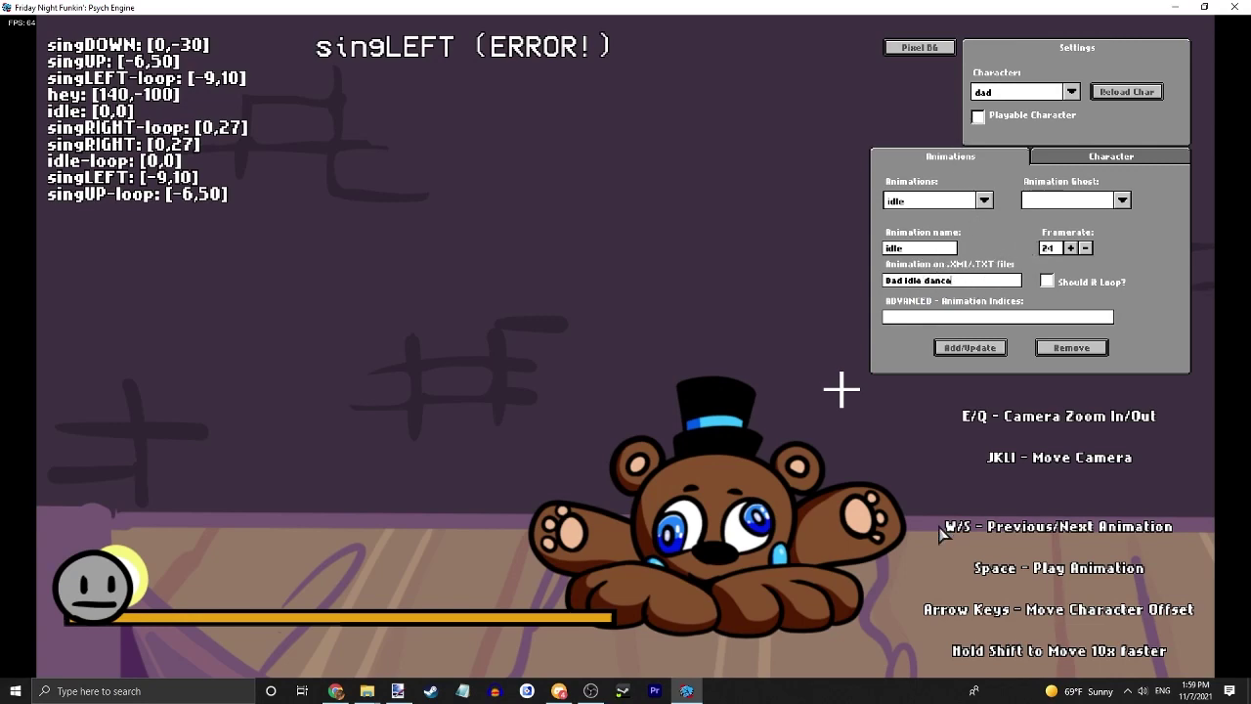
Switch to File Explorer, open fweddy_assets.xml from mods/images/characters and examine the name used for the idle frames
mouse_move(361, 693)
click(316, 659)
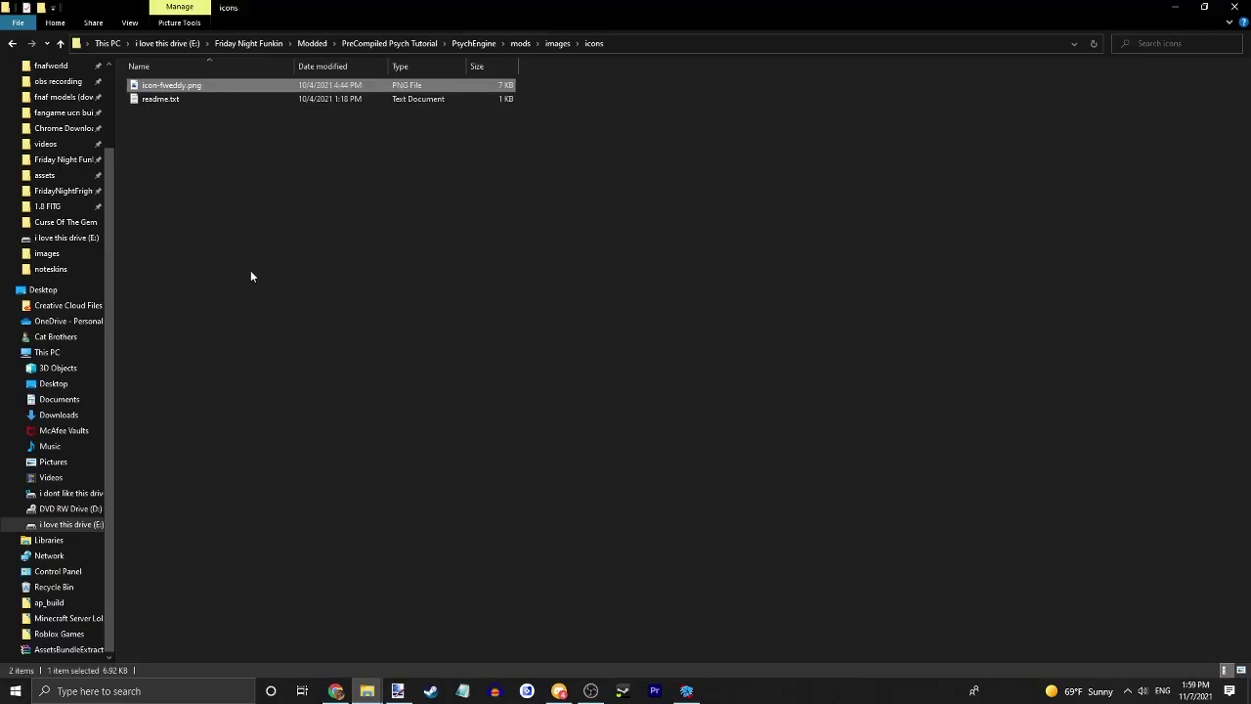
click(558, 43)
double_click(202, 86)
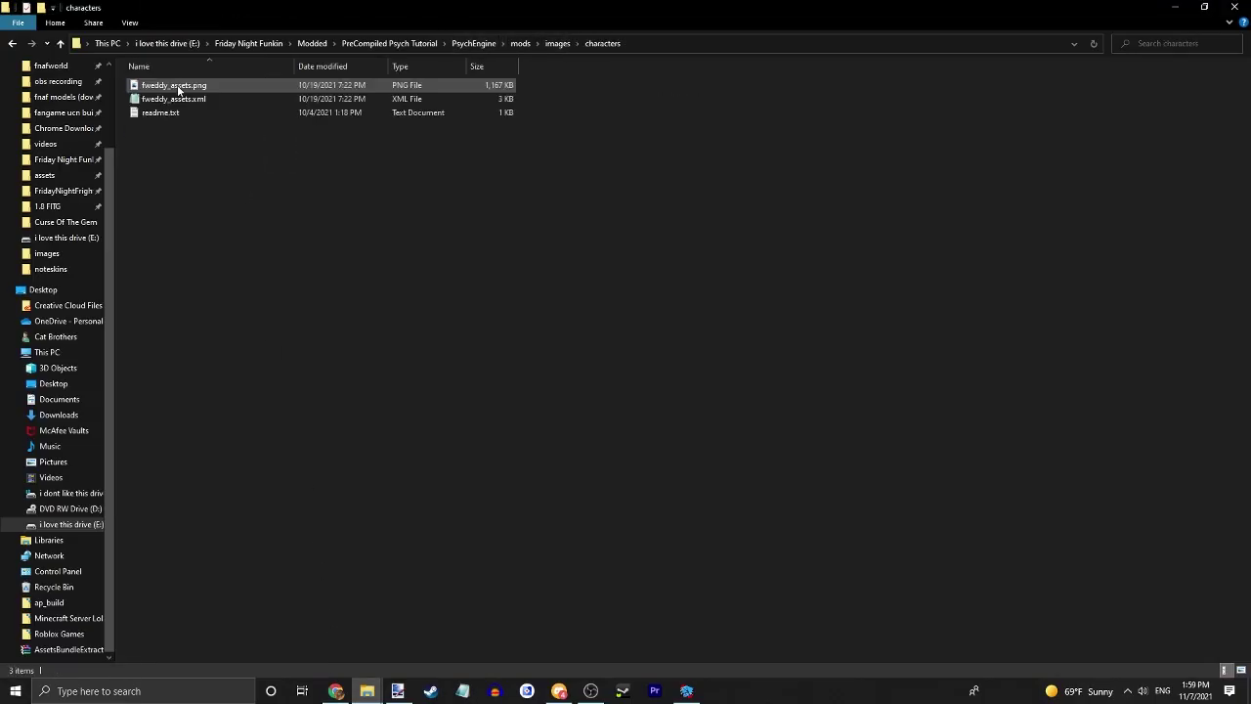
double_click(205, 98)
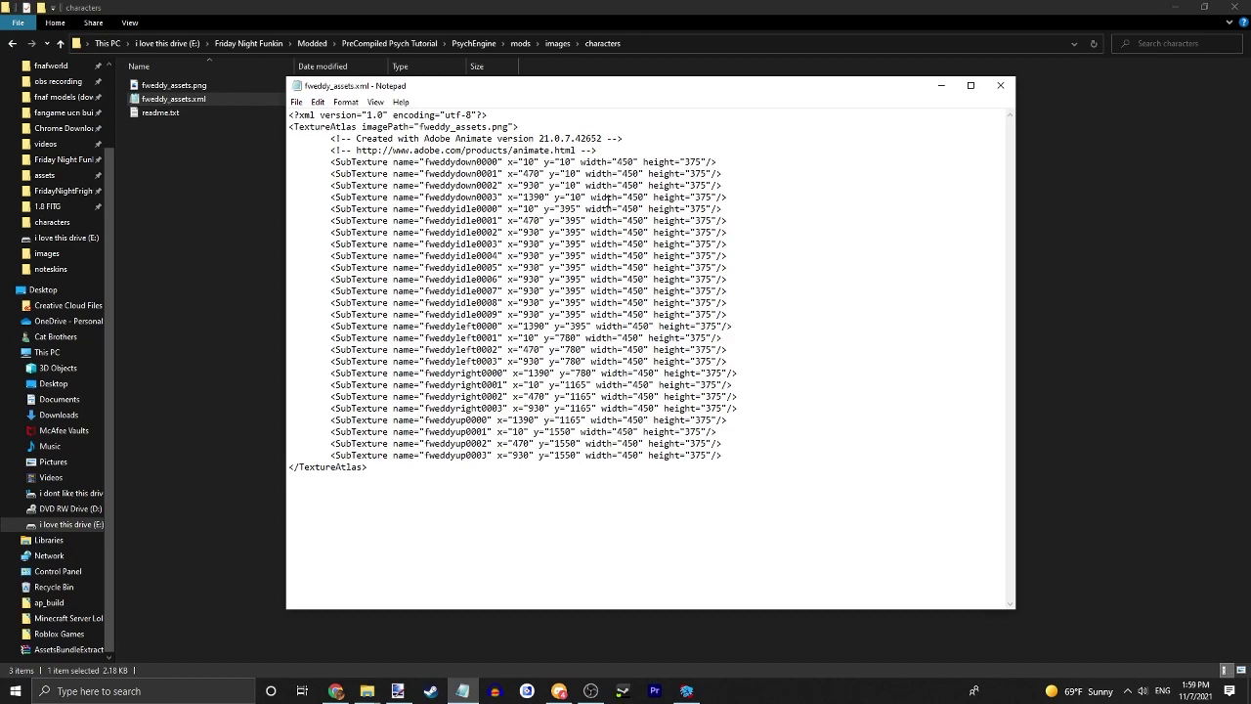
mouse_move(473, 232)
mouse_down()
mouse_move(406, 244)
mouse_move(475, 232)
mouse_up()
click(492, 231)
drag(479, 231, 425, 232)
click(564, 231)
Return to Psych Engine, set the idle animation's XML name to fweddyidle and update the animation
click(686, 690)
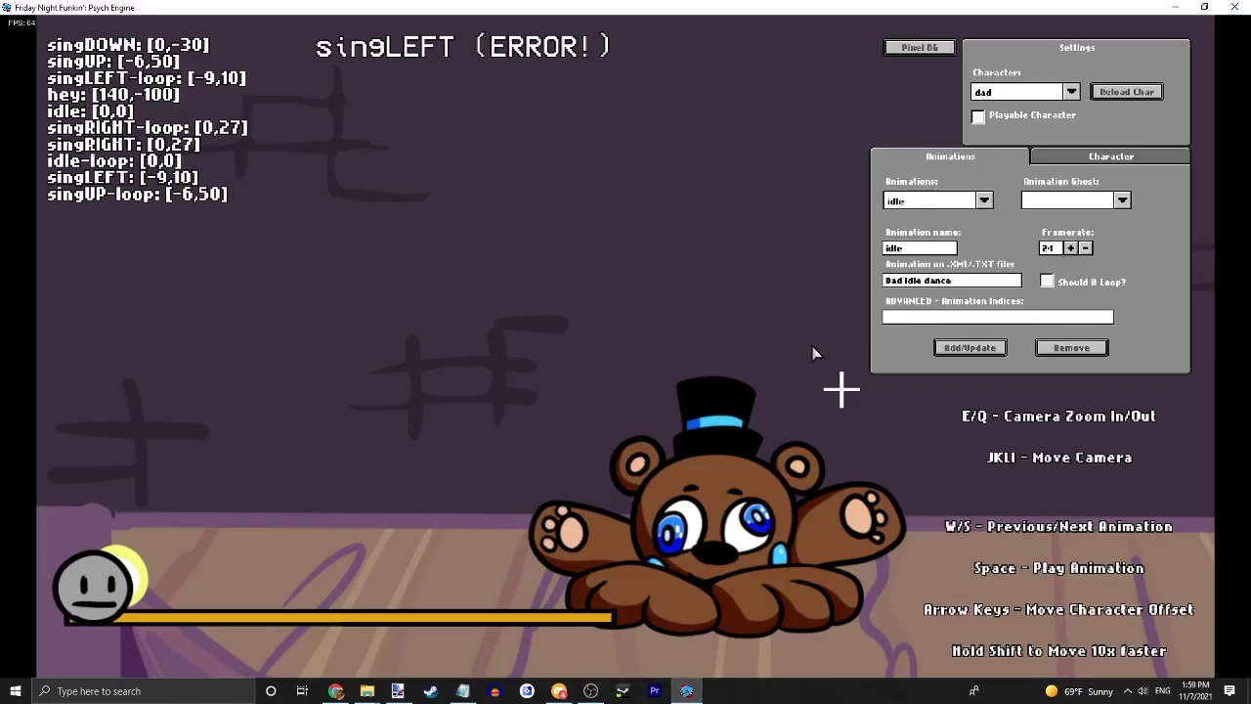
click(955, 281)
key(BackSpace)
key(BackSpace)
key(BackSpace)
key(BackSpace)
key(BackSpace)
key(BackSpace)
key(BackSpace)
key(BackSpace)
key(BackSpace)
key(BackSpace)
key(BackSpace)
key(BackSpace)
key(BackSpace)
key(BackSpace)
text(fweddyi)
text(dle)
click(981, 348)
Add an animation named left that uses the XML name fweddyleft
click(928, 250)
key(BackSpace)
click(974, 281)
click(970, 347)
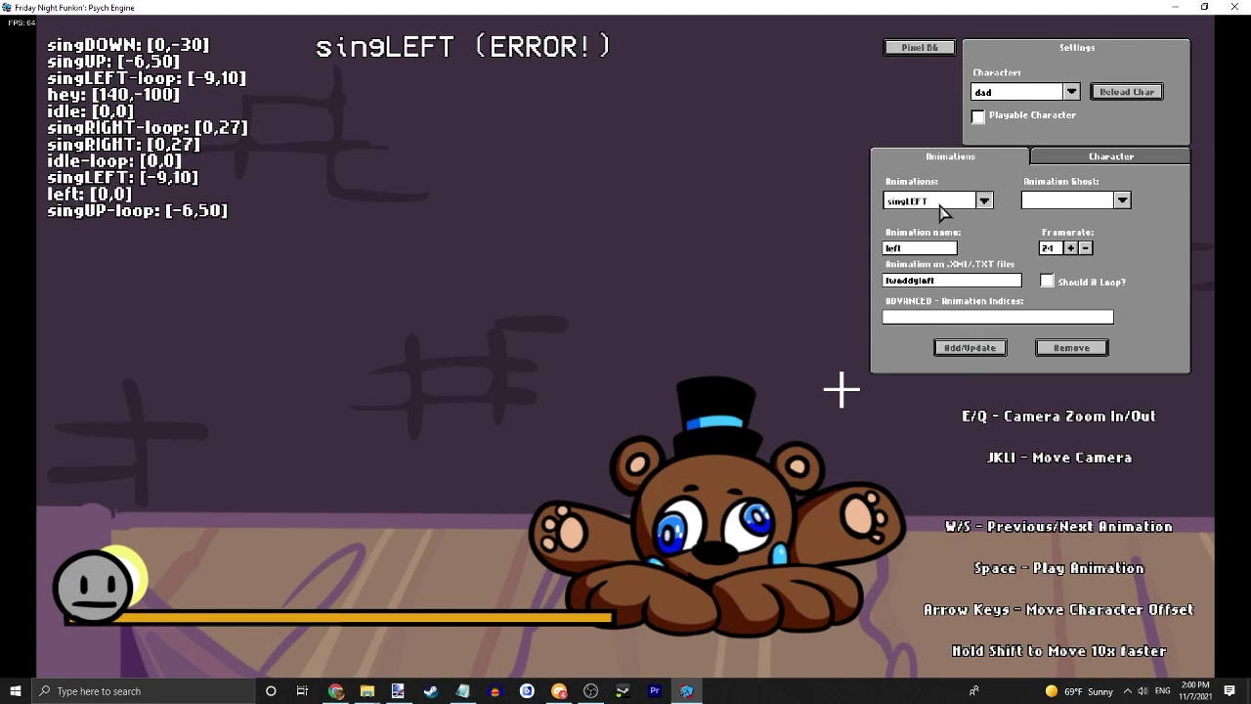
Load the singLEFT animation, set its XML name to fweddyleft and update it
click(939, 205)
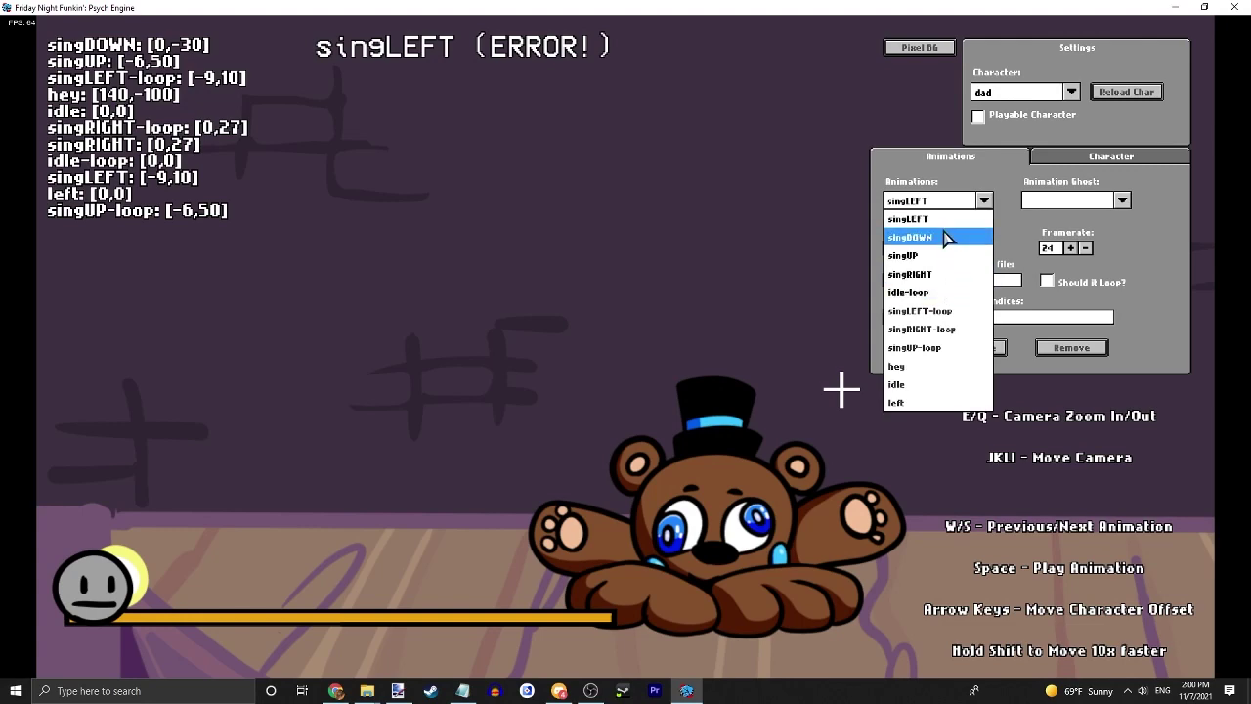
click(947, 237)
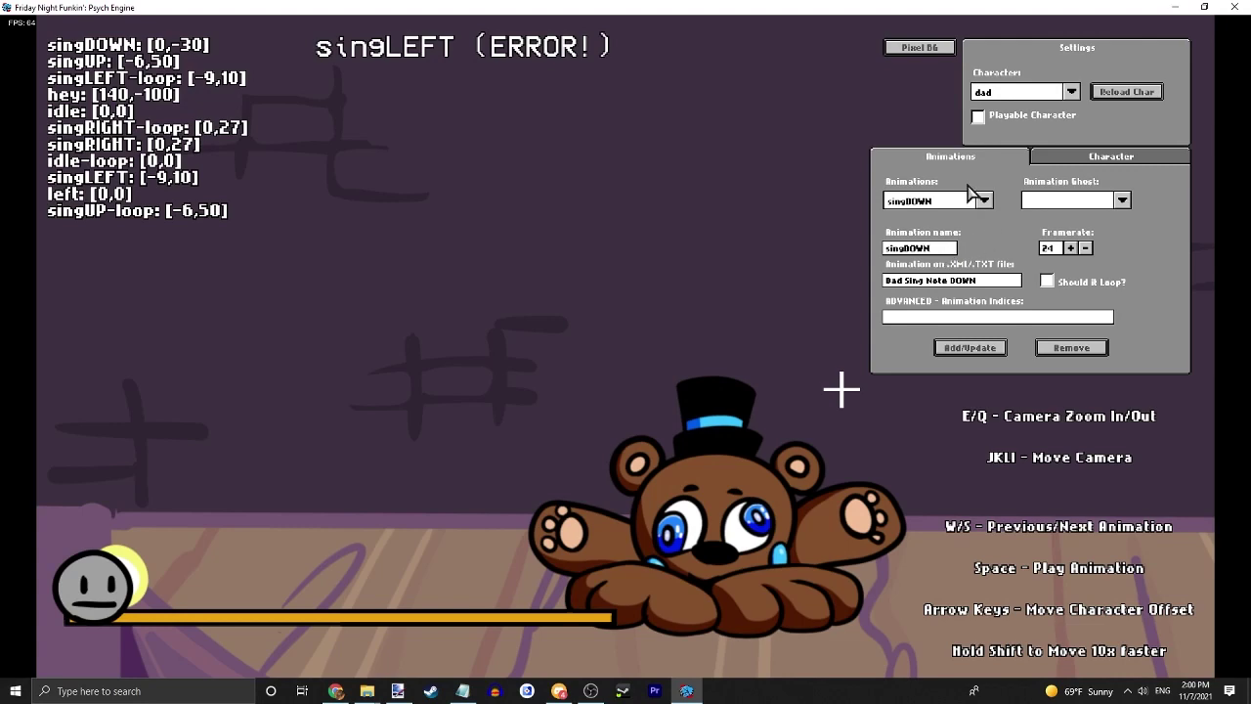
click(957, 201)
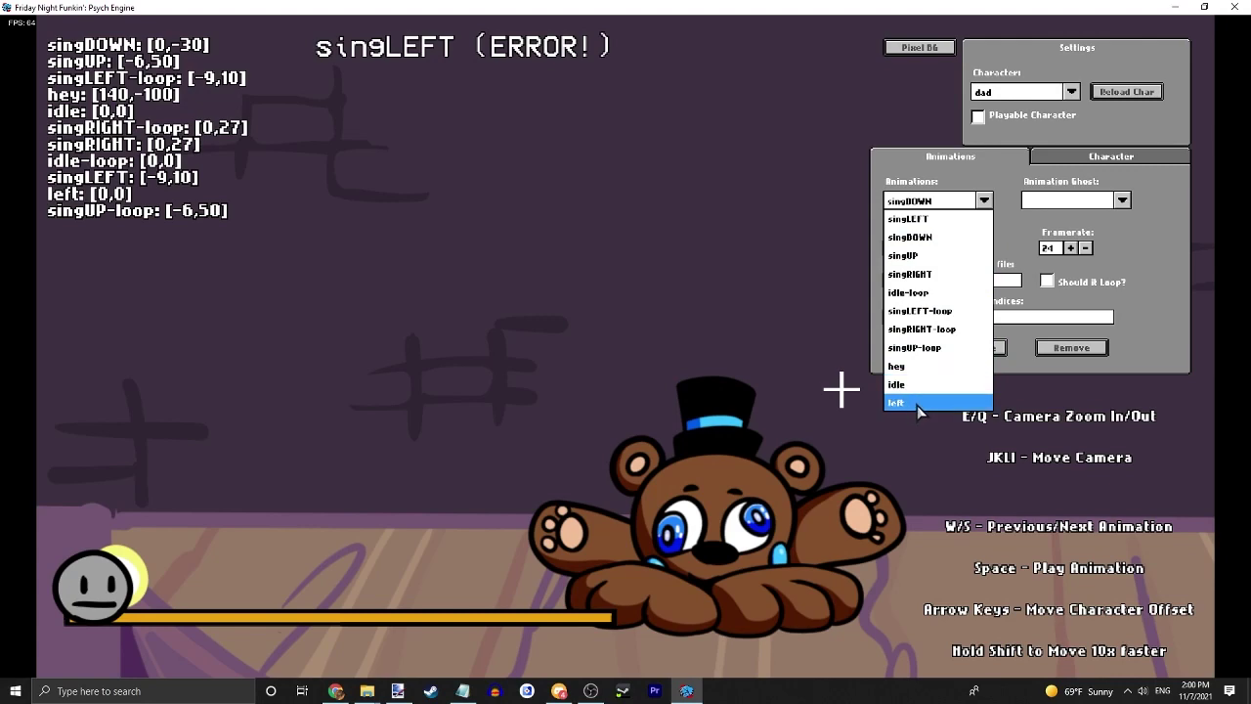
click(919, 220)
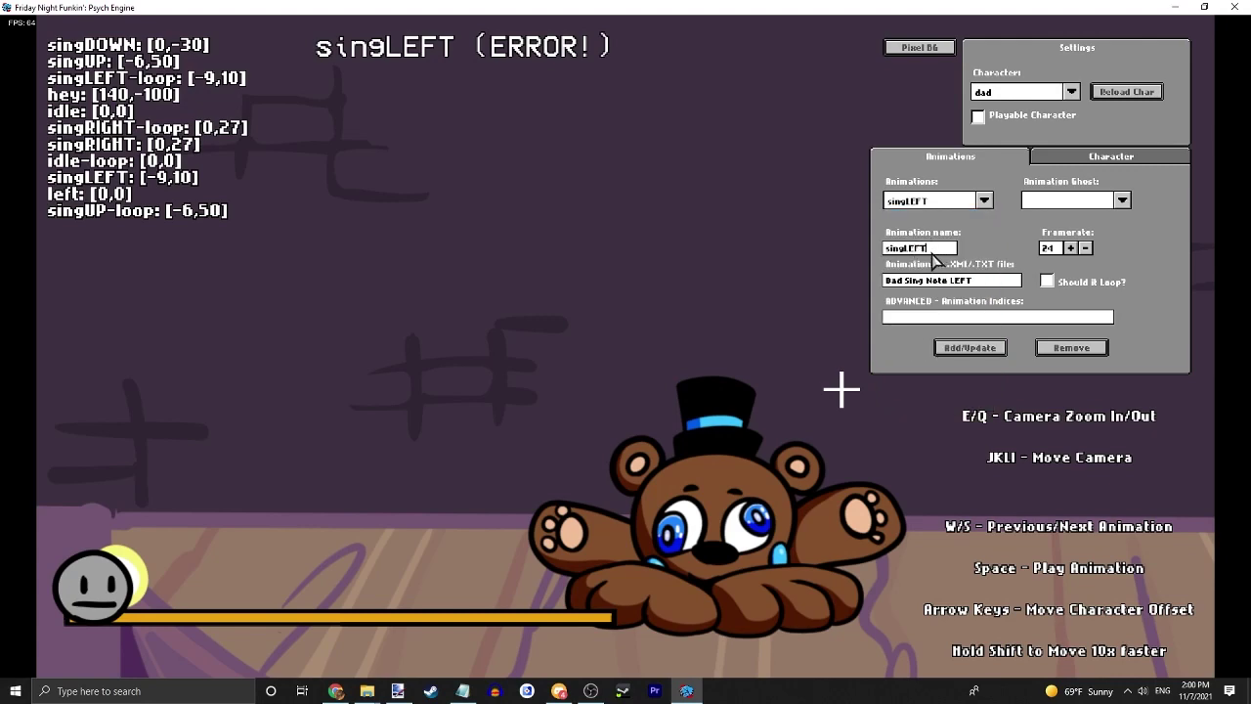
click(974, 281)
key(BackSpace)
key(BackSpace)
key(BackSpace)
key(BackSpace)
key(BackSpace)
key(BackSpace)
key(BackSpace)
key(BackSpace)
key(BackSpace)
key(BackSpace)
key(BackSpace)
key(BackSpace)
key(BackSpace)
key(BackSpace)
key(BackSpace)
key(BackSpace)
key(BackSpace)
key(BackSpace)
text(fu)
click(956, 349)
Set the animation name to singDOWN with the XML name fweddydown and update it
click(940, 201)
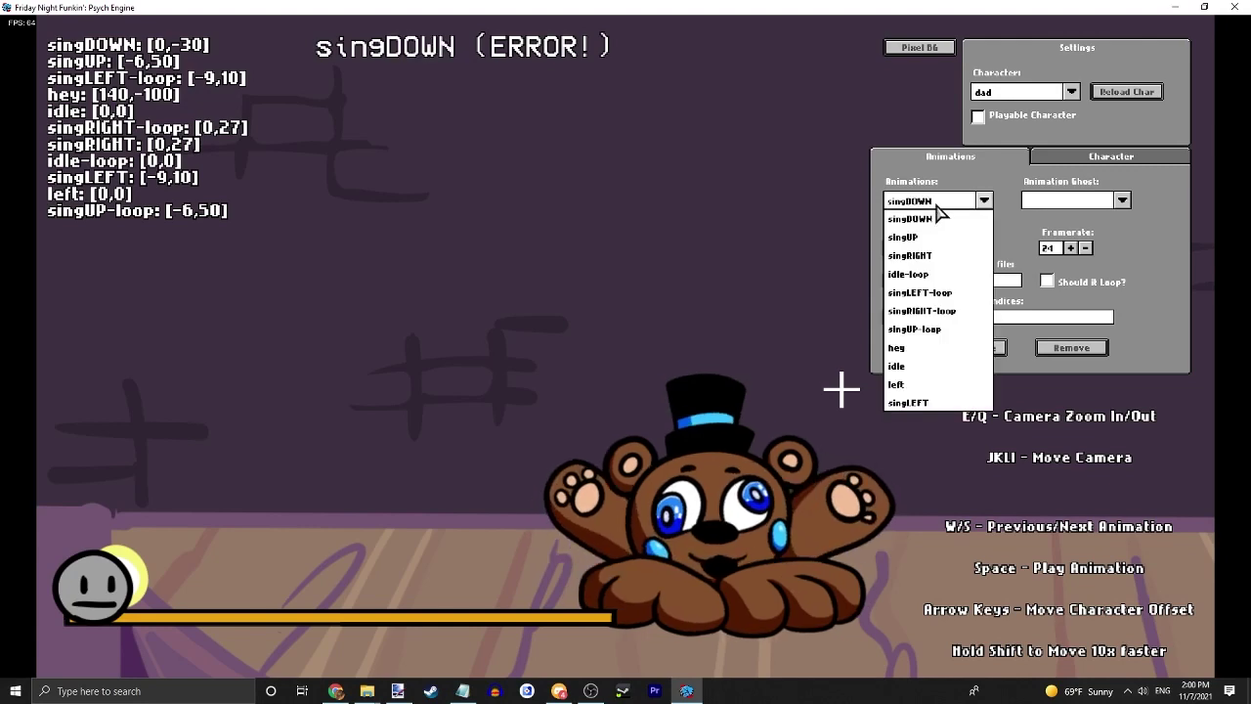
click(984, 200)
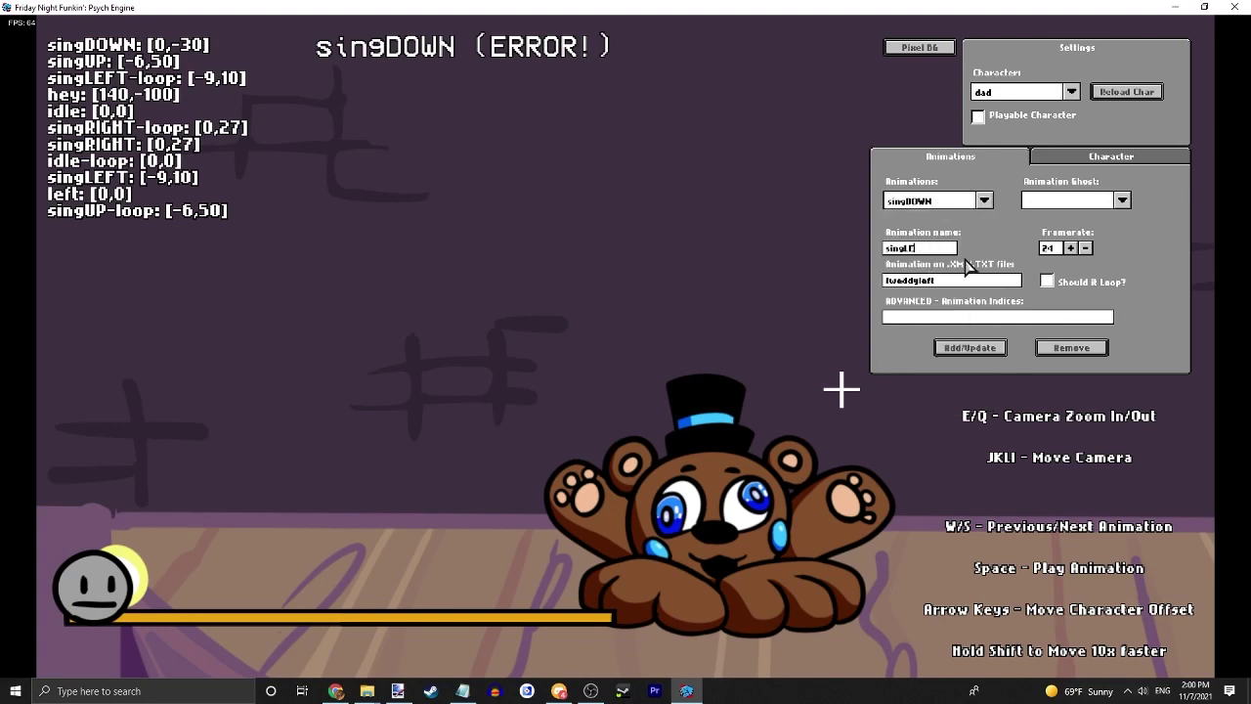
text(OWN)
click(966, 280)
click(978, 349)
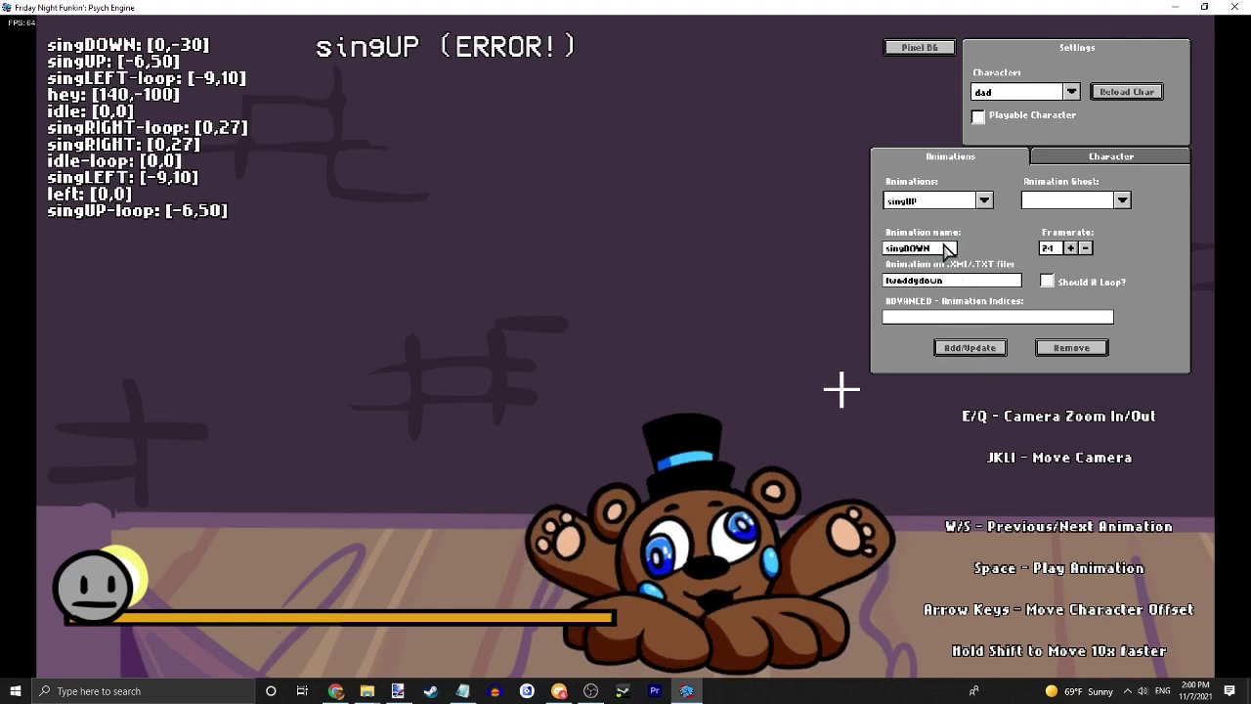
Set the animation name to singUP with the XML name fweddyup and update it
key(BackSpace)
key(BackSpace)
key(BackSpace)
click(979, 282)
click(966, 348)
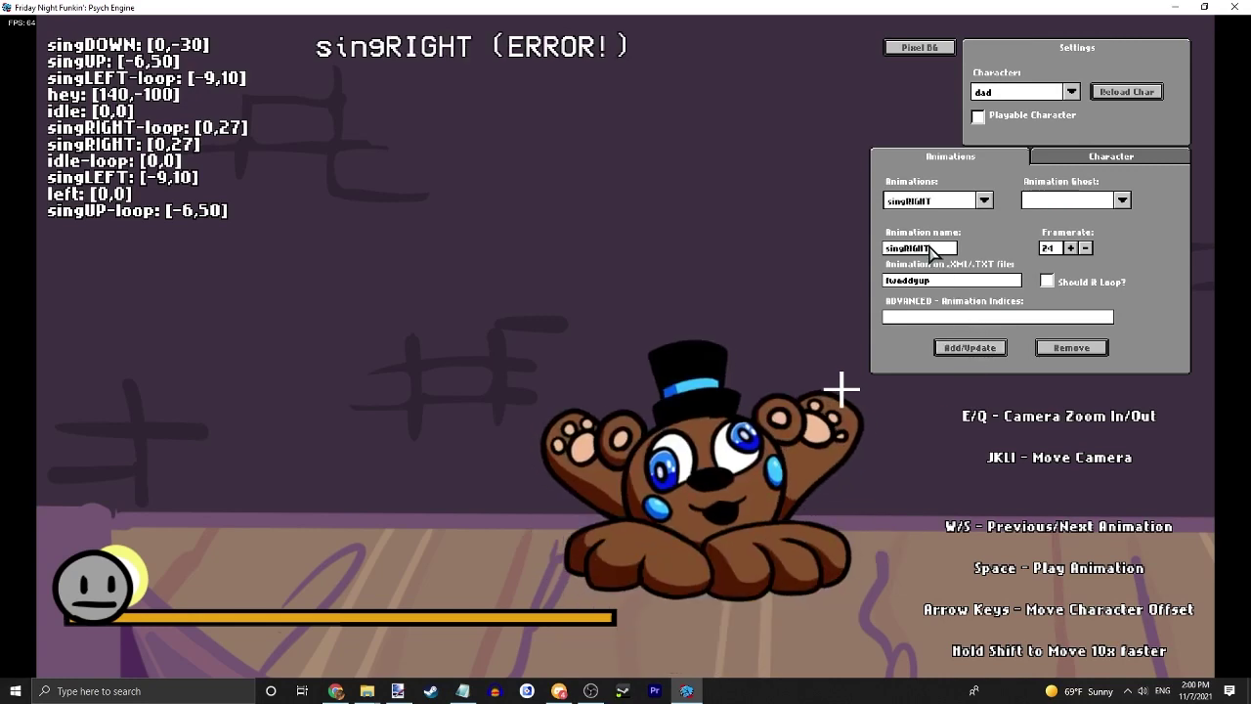
Set the XML name of the singRIGHT animation to fweddyright and update it
click(949, 284)
key(BackSpace)
click(978, 350)
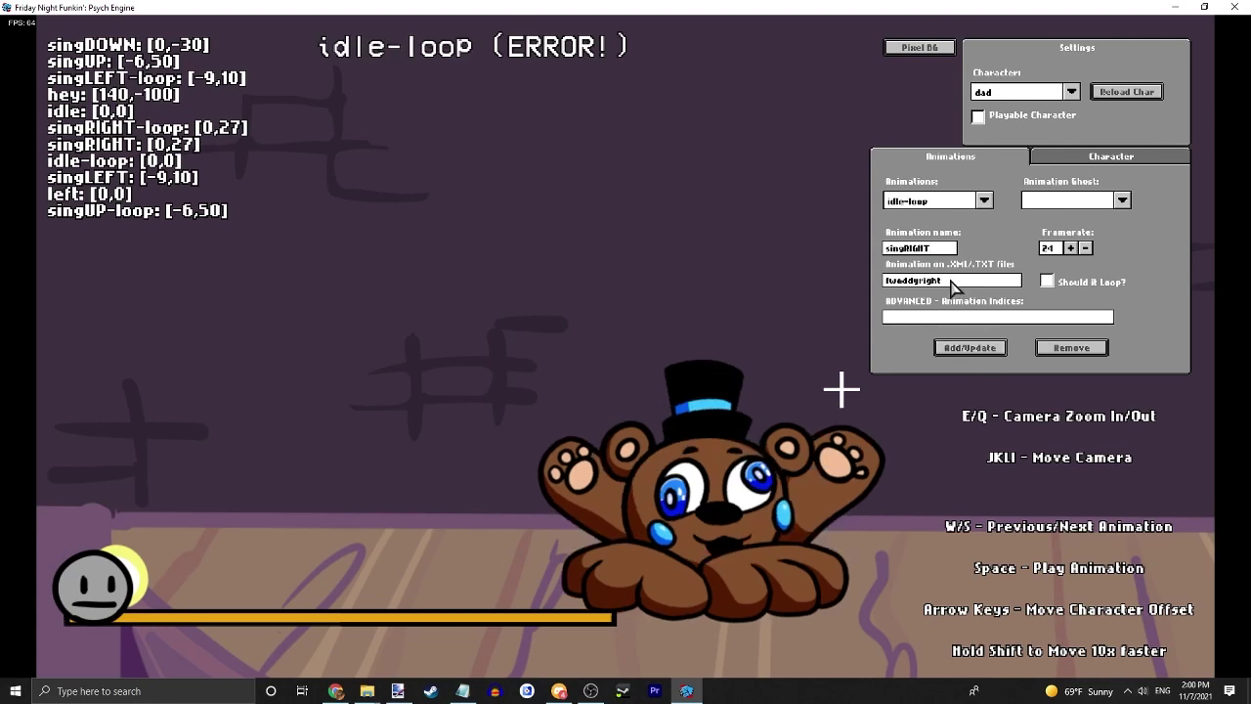
Start saving the character from its character settings and browse to PsychEngine's mods/characters folder as the destination
click(919, 201)
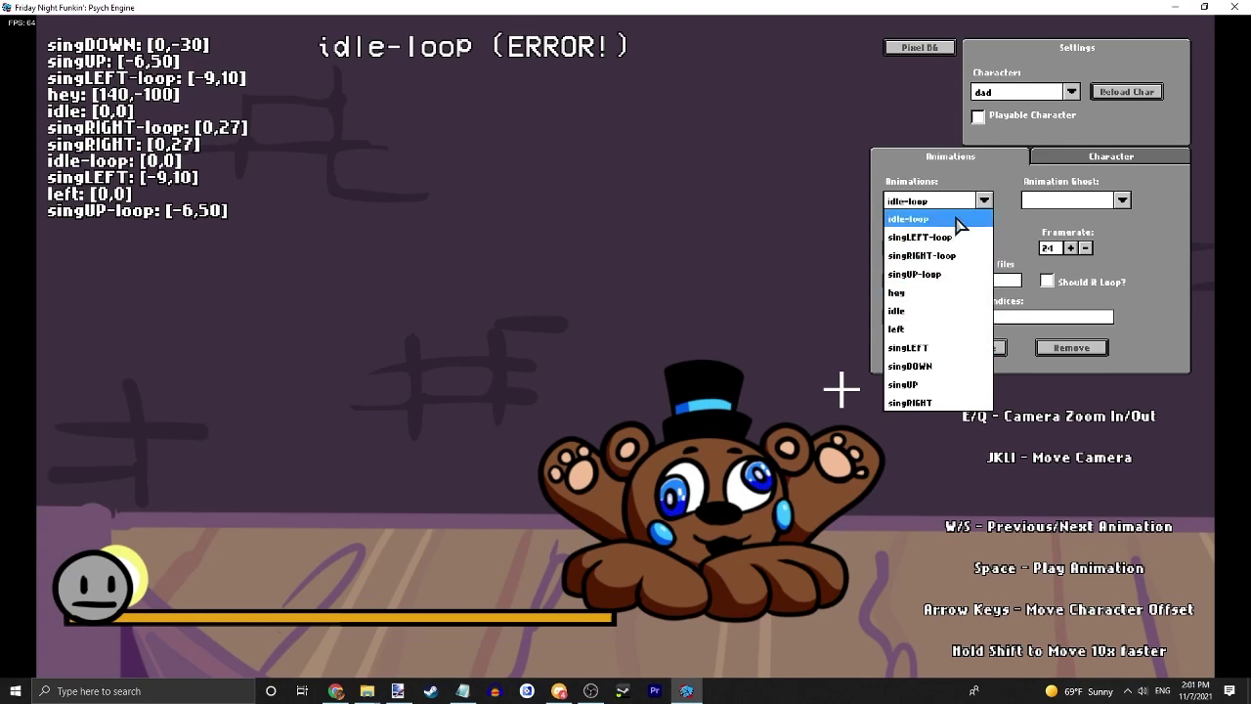
click(1012, 161)
click(1075, 159)
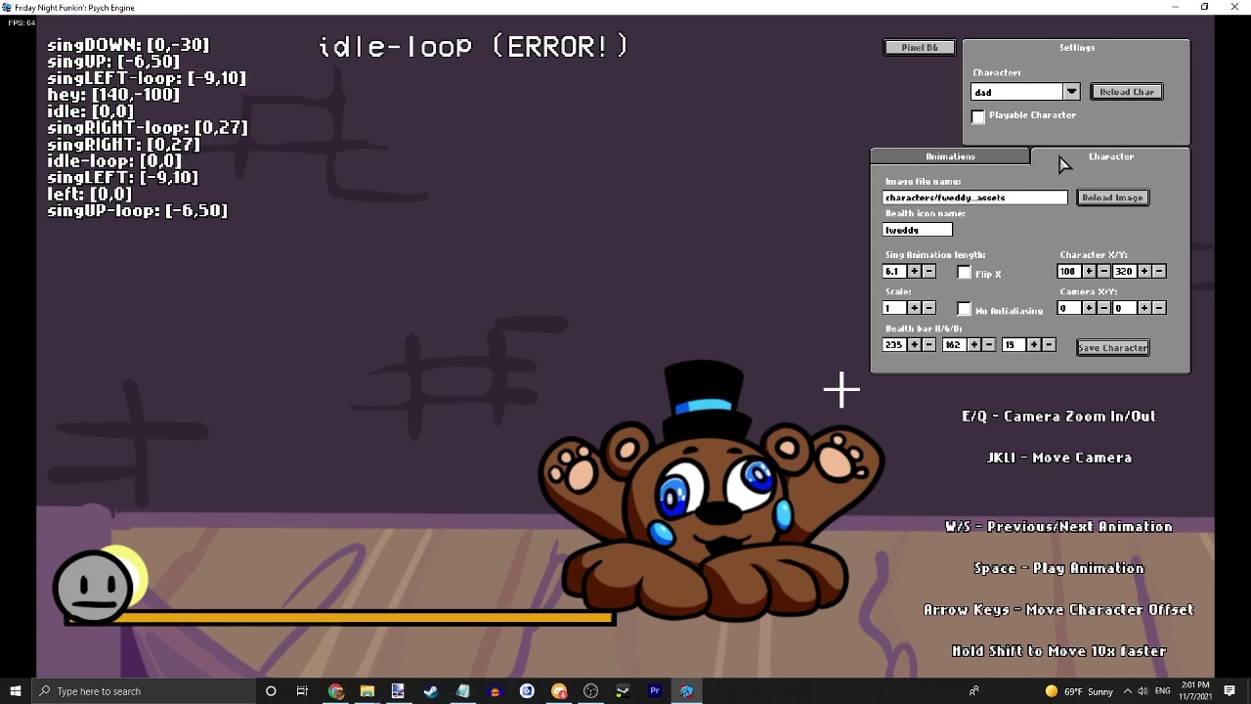
click(1116, 349)
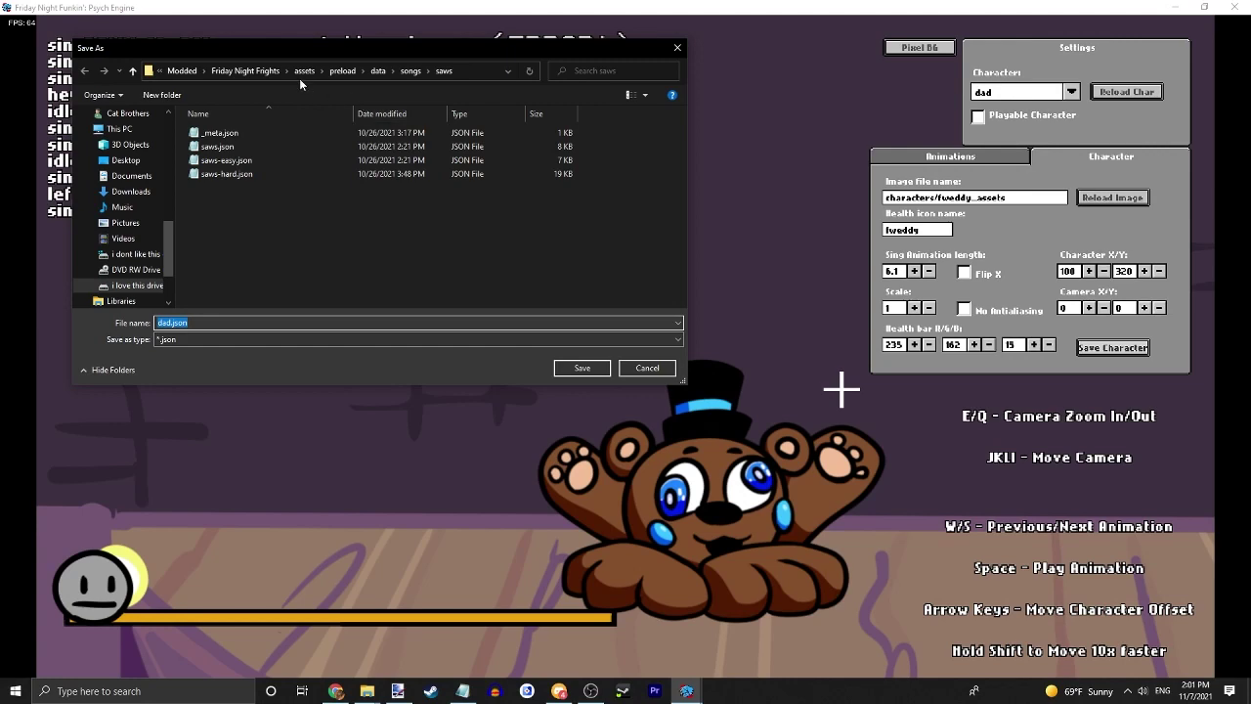
scroll(114, 128, up, 4)
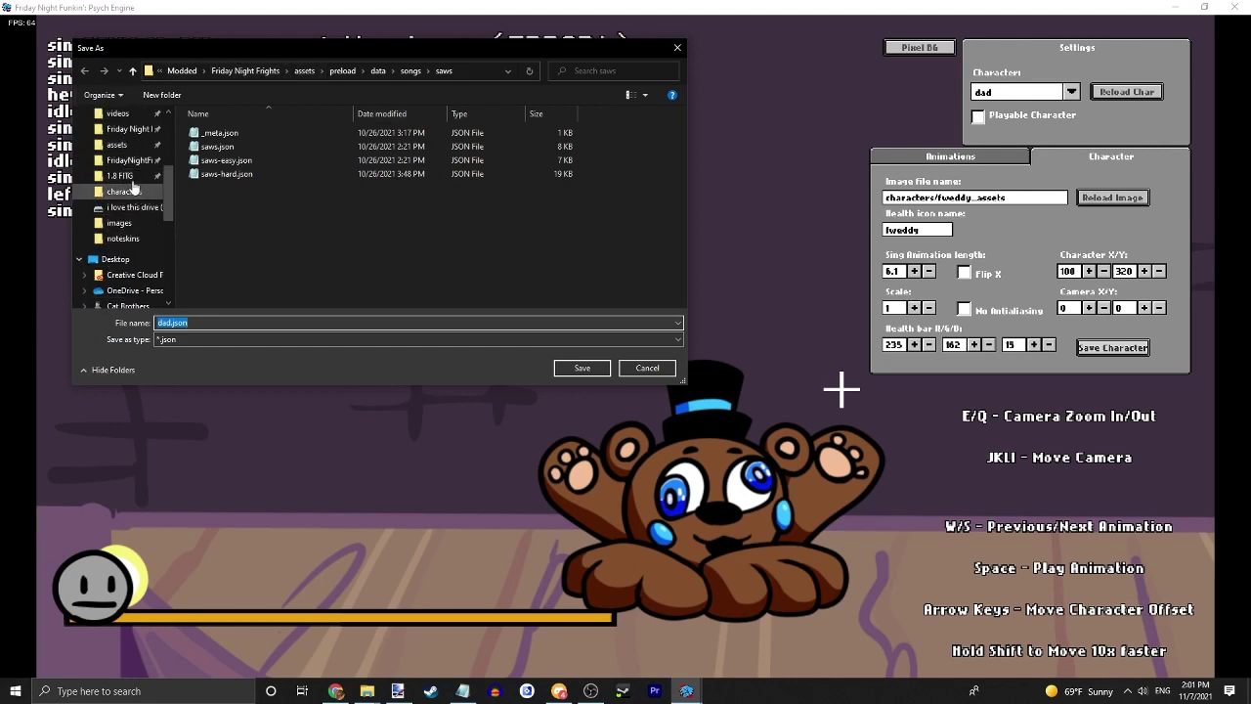
click(121, 239)
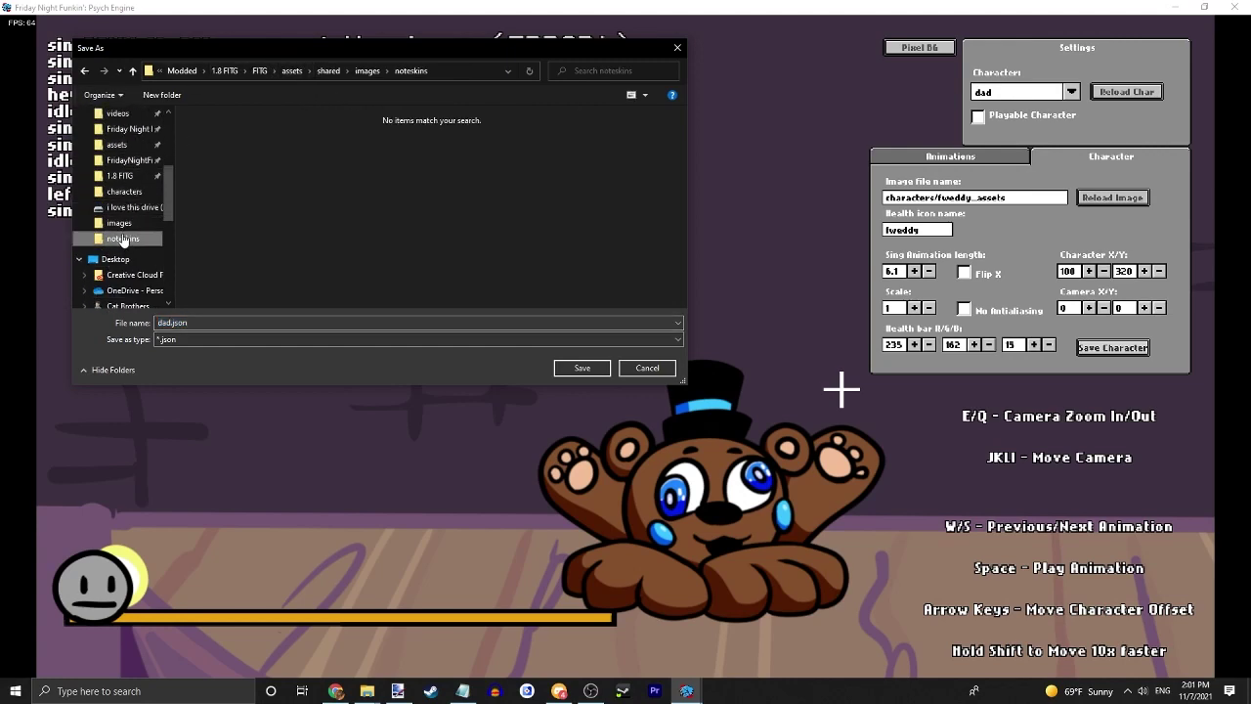
click(120, 224)
click(125, 191)
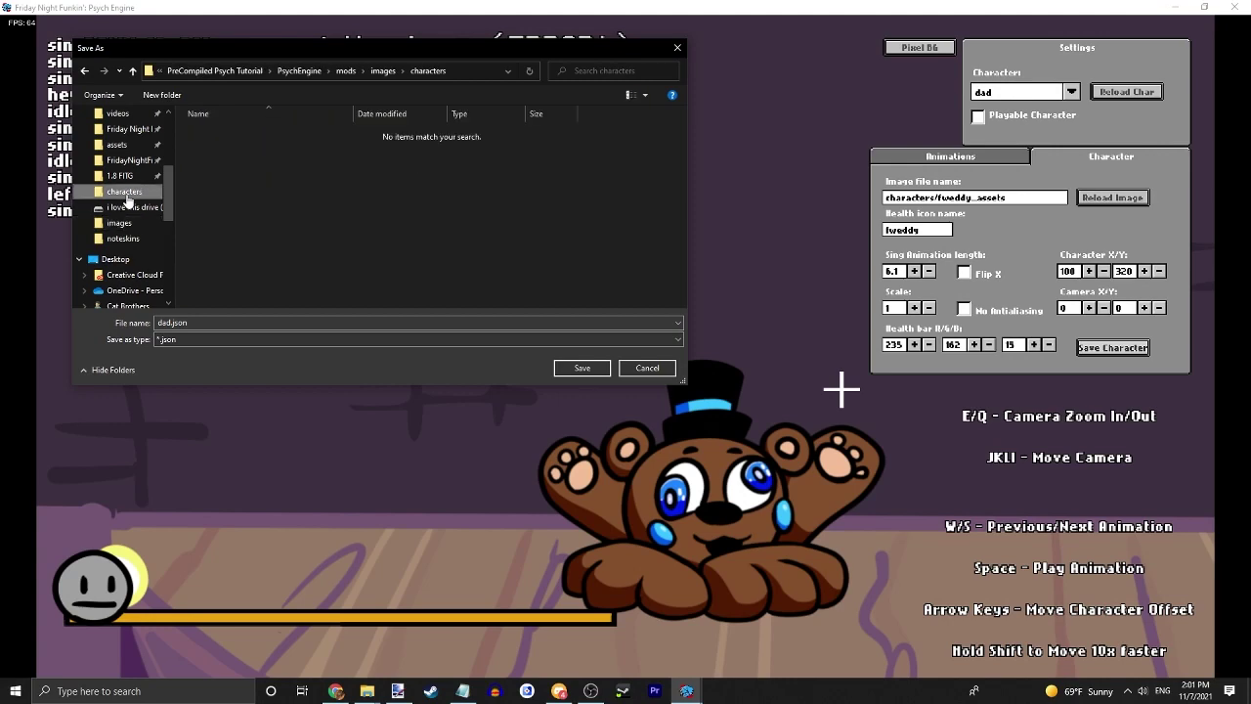
click(379, 72)
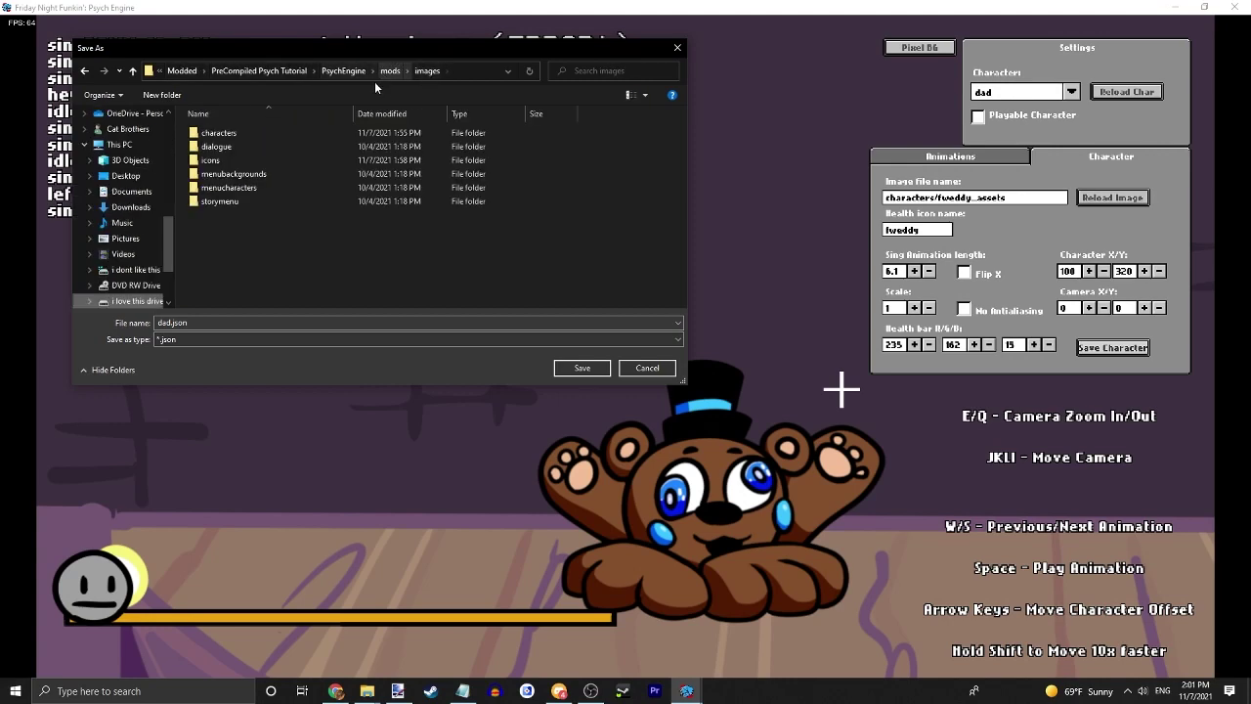
click(390, 72)
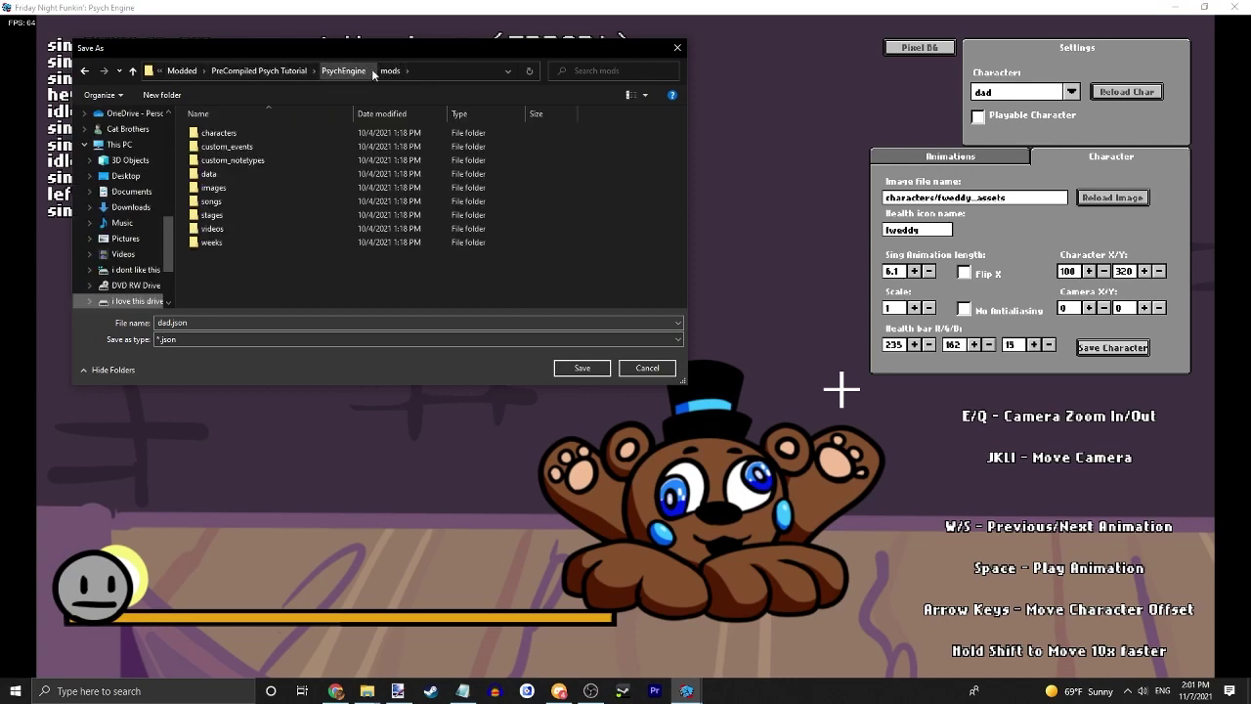
double_click(315, 132)
Name the character file fweddy.json and save it in the mods/characters folder
click(204, 323)
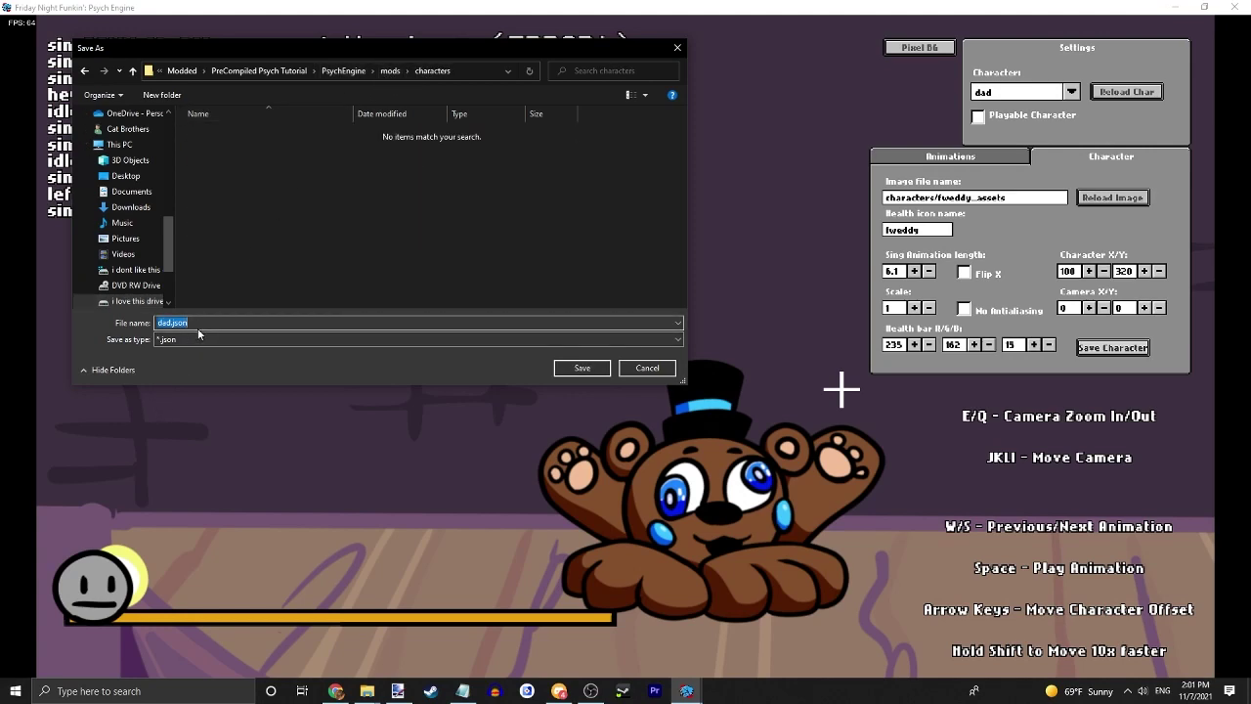
text(fweddy)
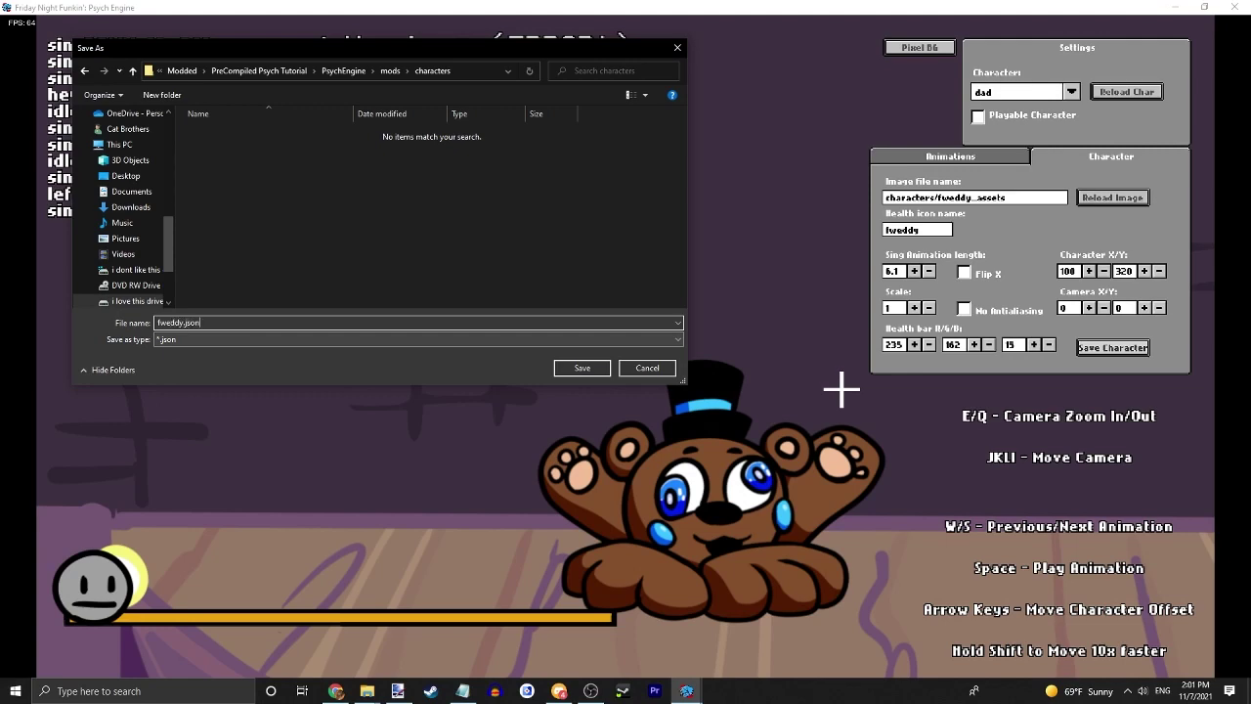
click(388, 71)
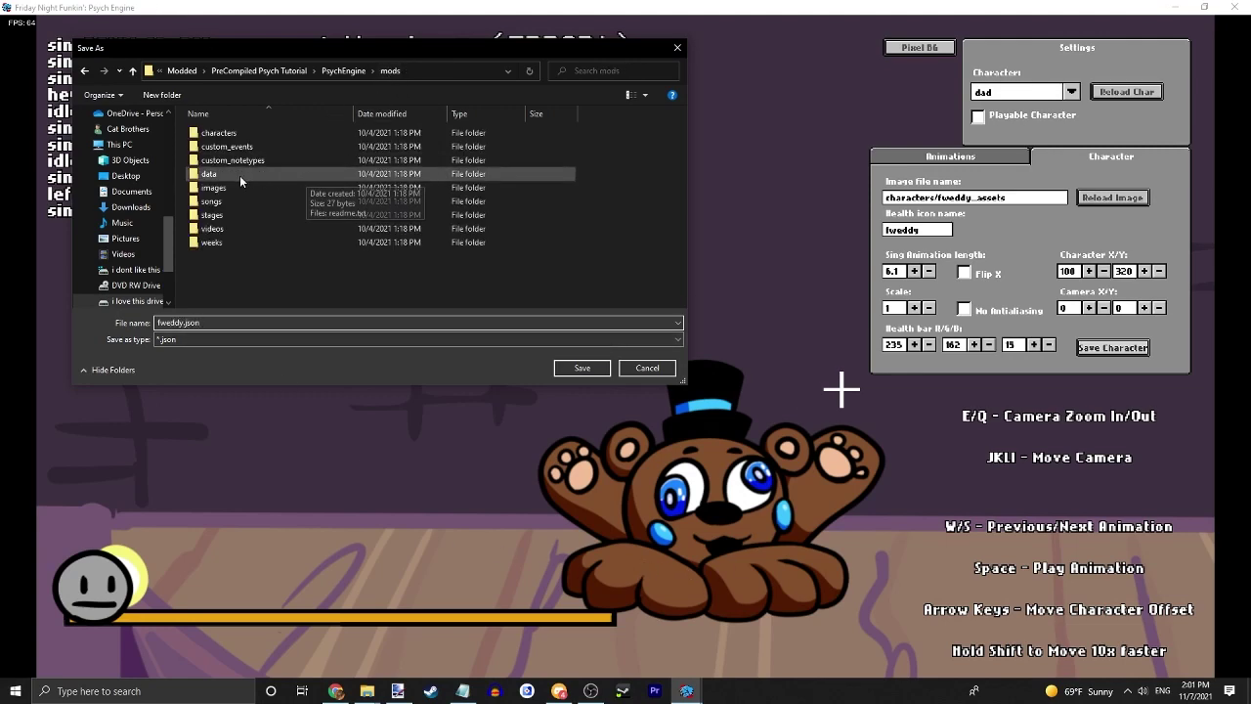
double_click(303, 131)
click(578, 370)
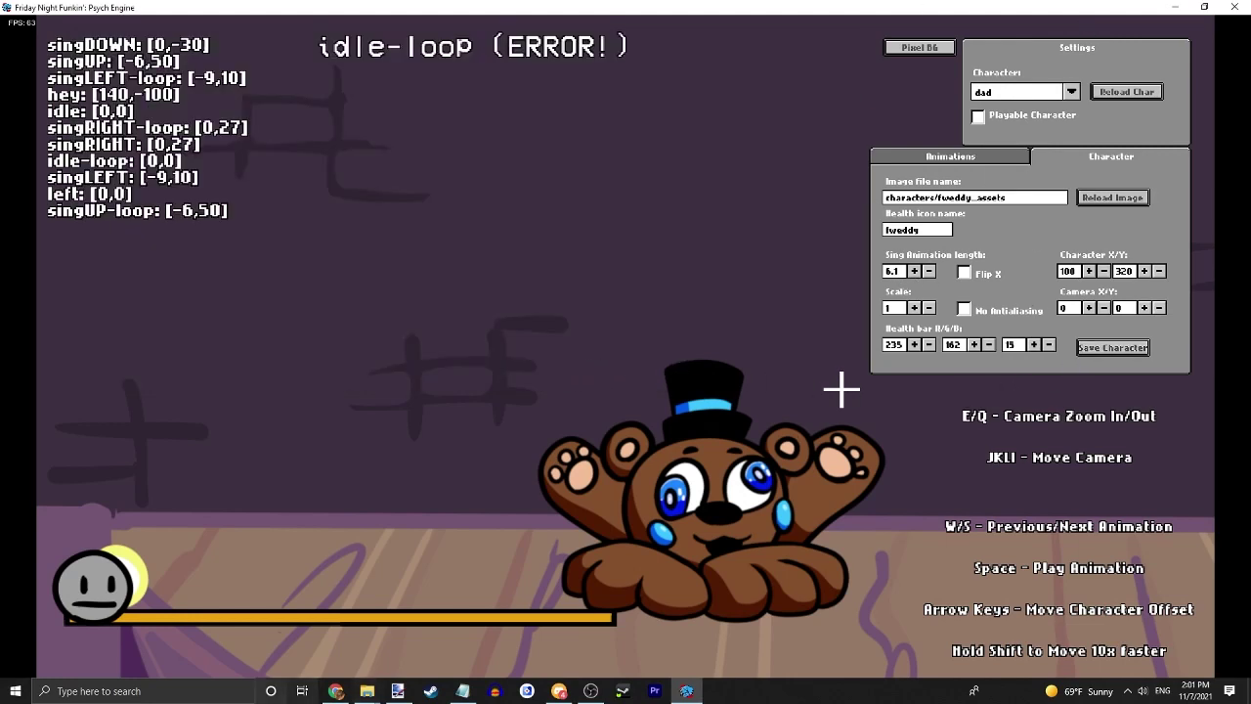
Switch to File Explorer, go to the mods/characters folder and open fweddy.json in Notepad
mouse_move(368, 695)
click(325, 643)
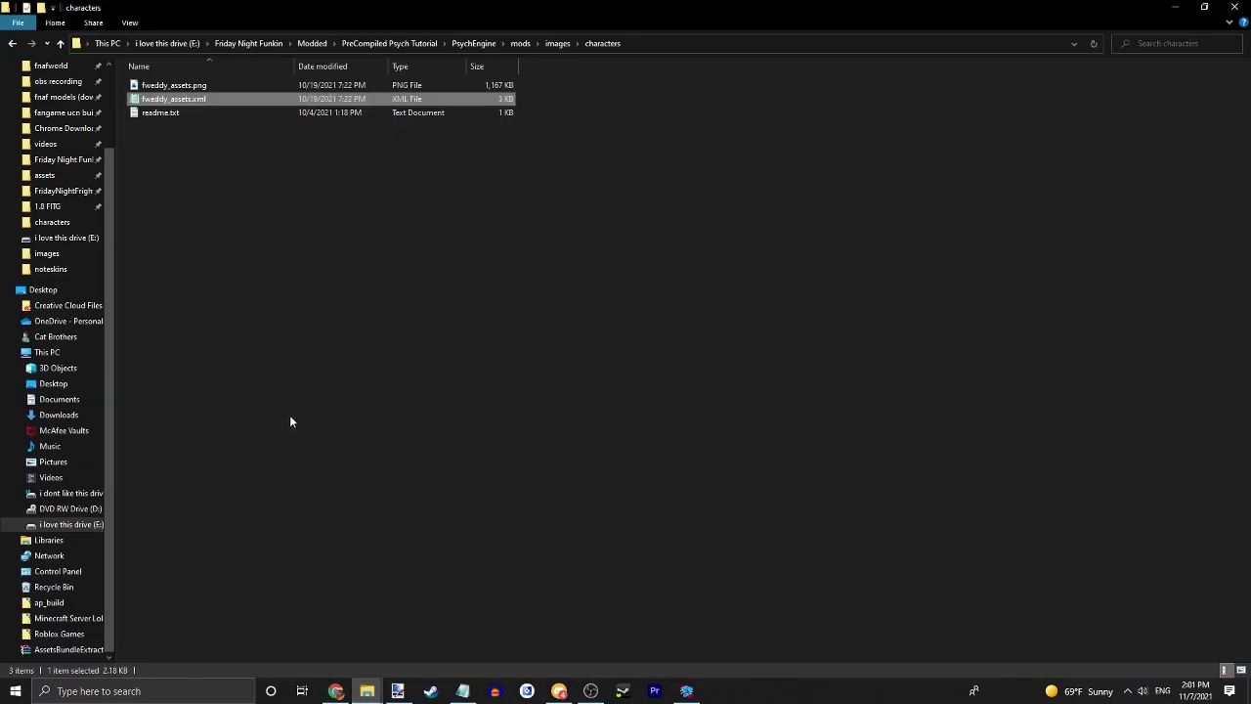
click(558, 44)
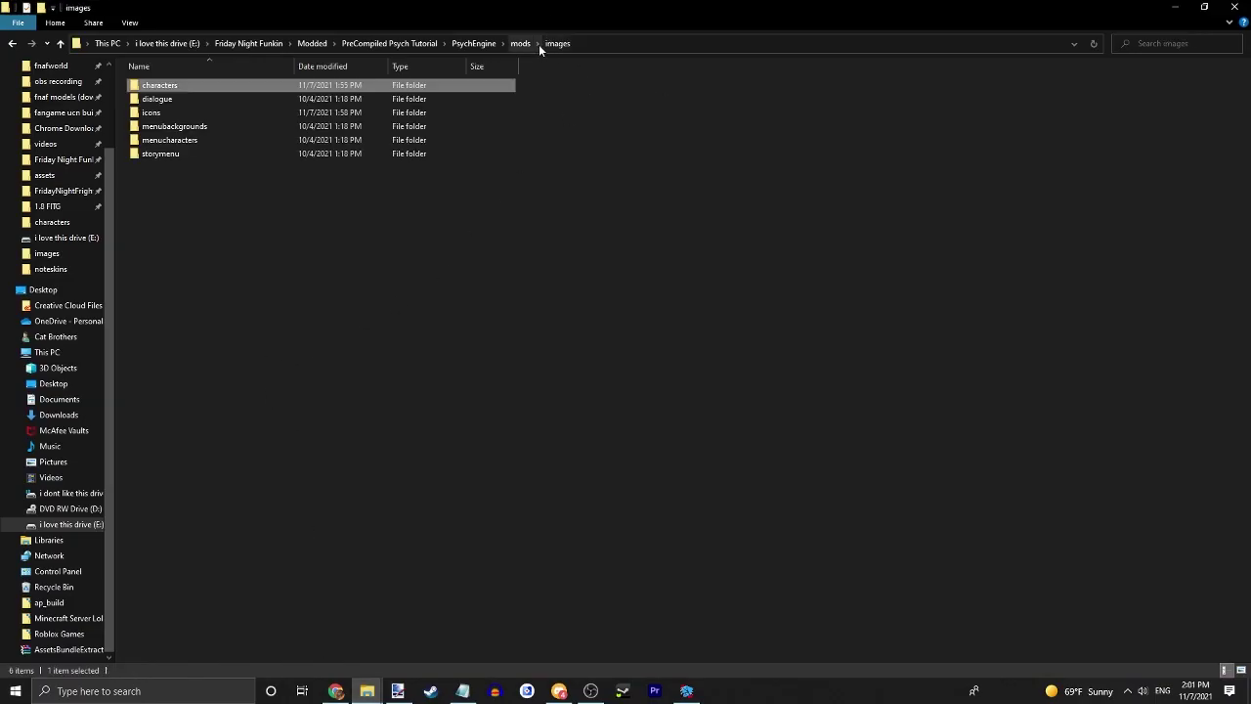
click(521, 43)
double_click(195, 86)
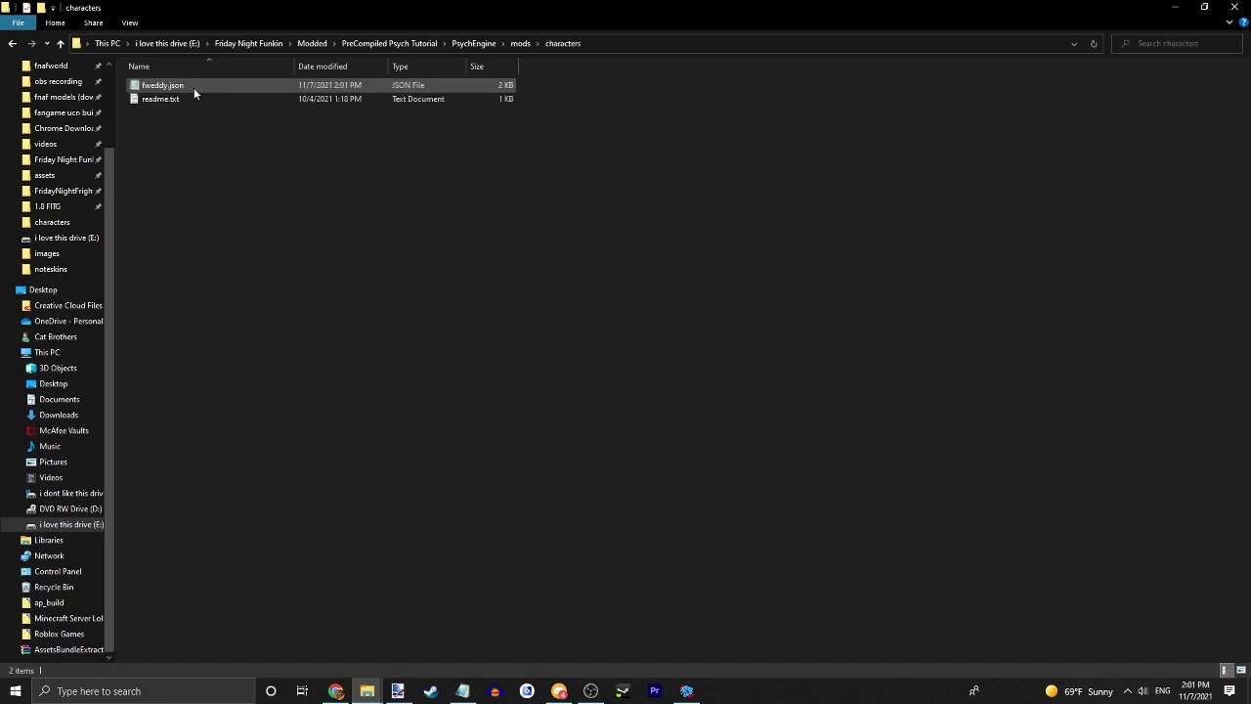
click(181, 88)
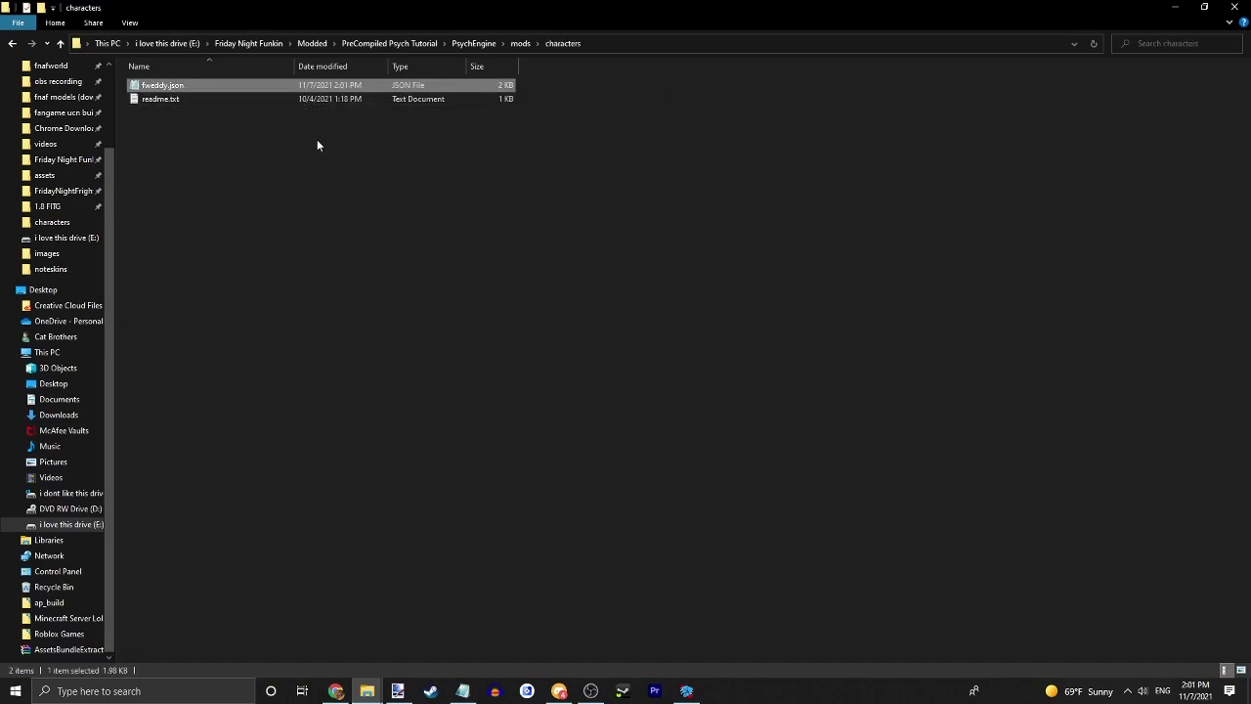
double_click(283, 85)
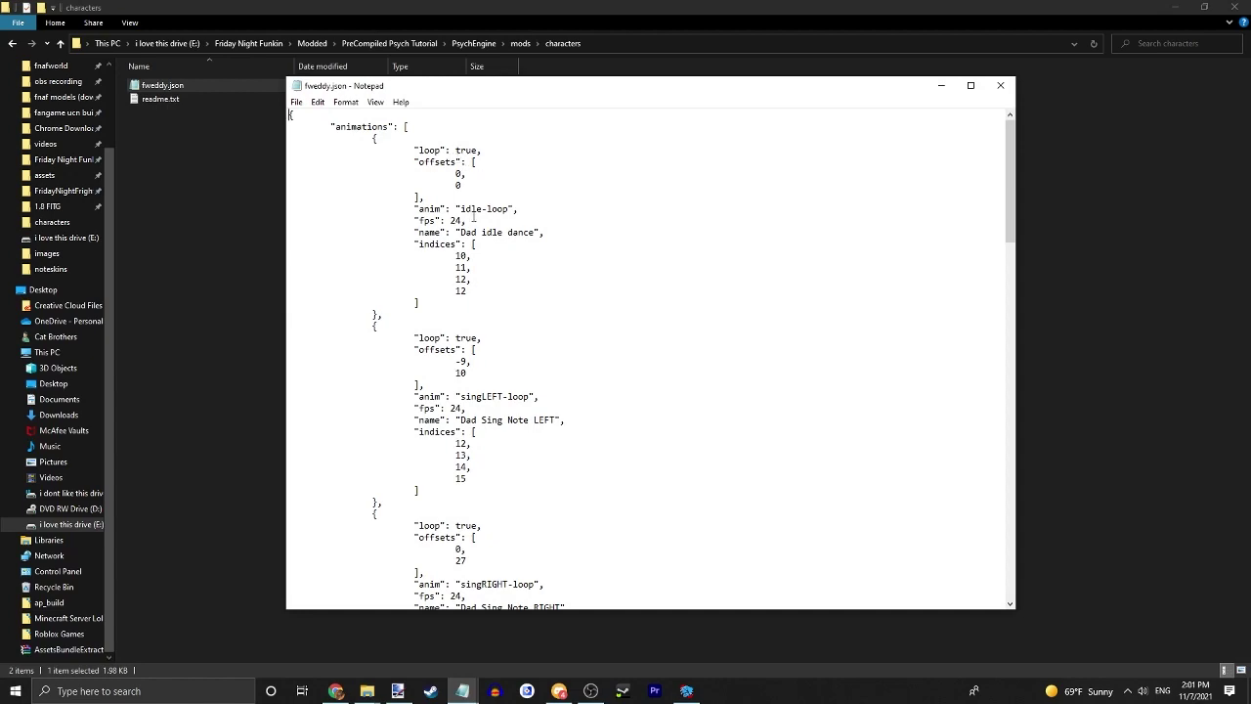
Examine the animation offsets in fweddy.json and compare them with the offset list in the Character Editor
scroll(474, 217, down, 18)
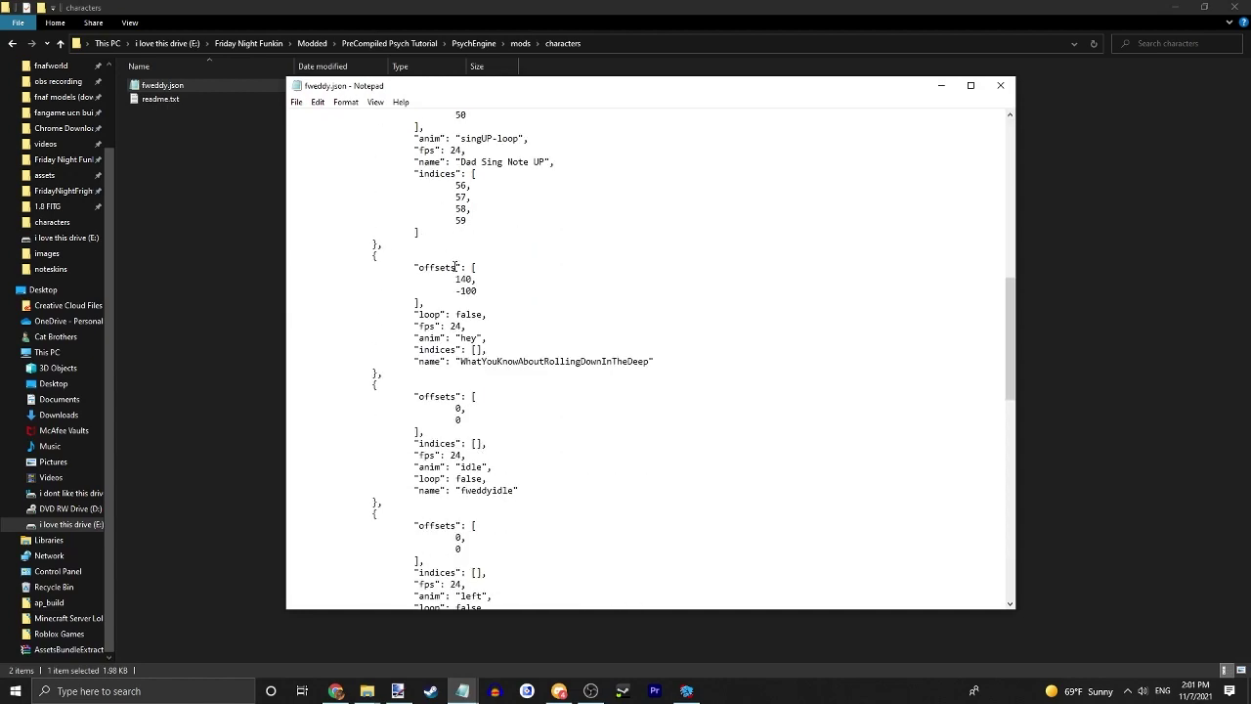
scroll(456, 267, down, 7)
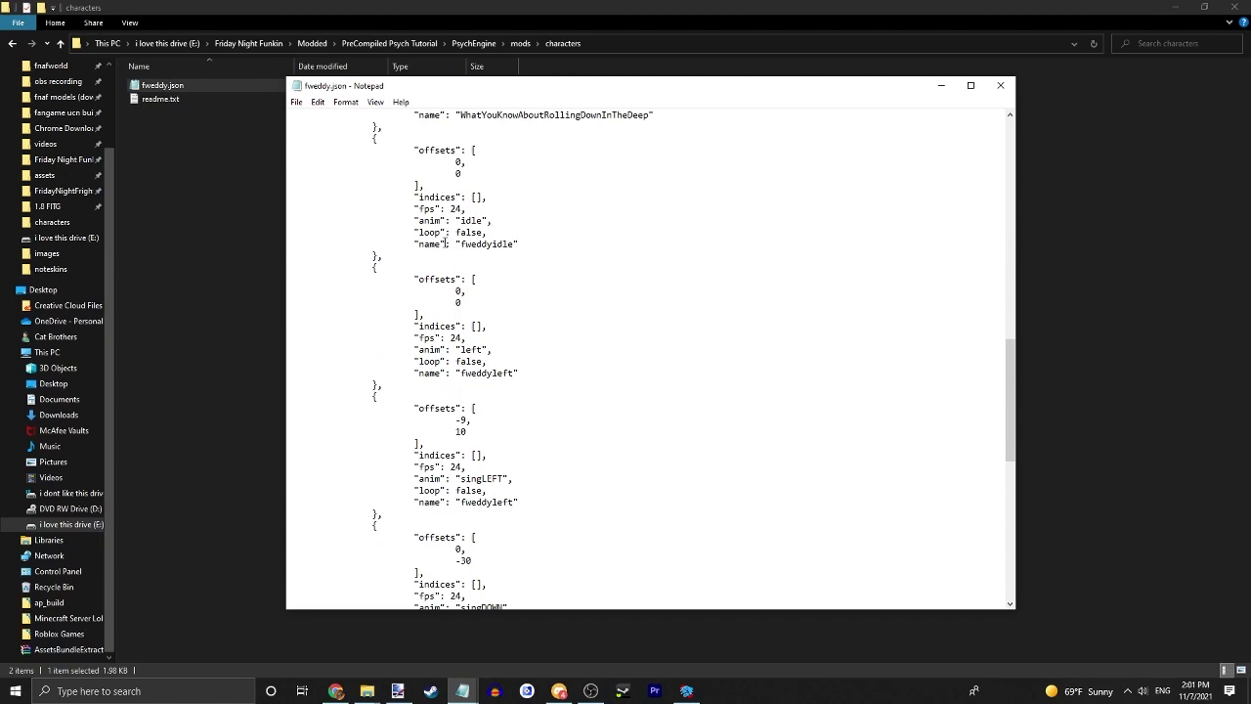
double_click(458, 304)
double_click(458, 291)
click(686, 691)
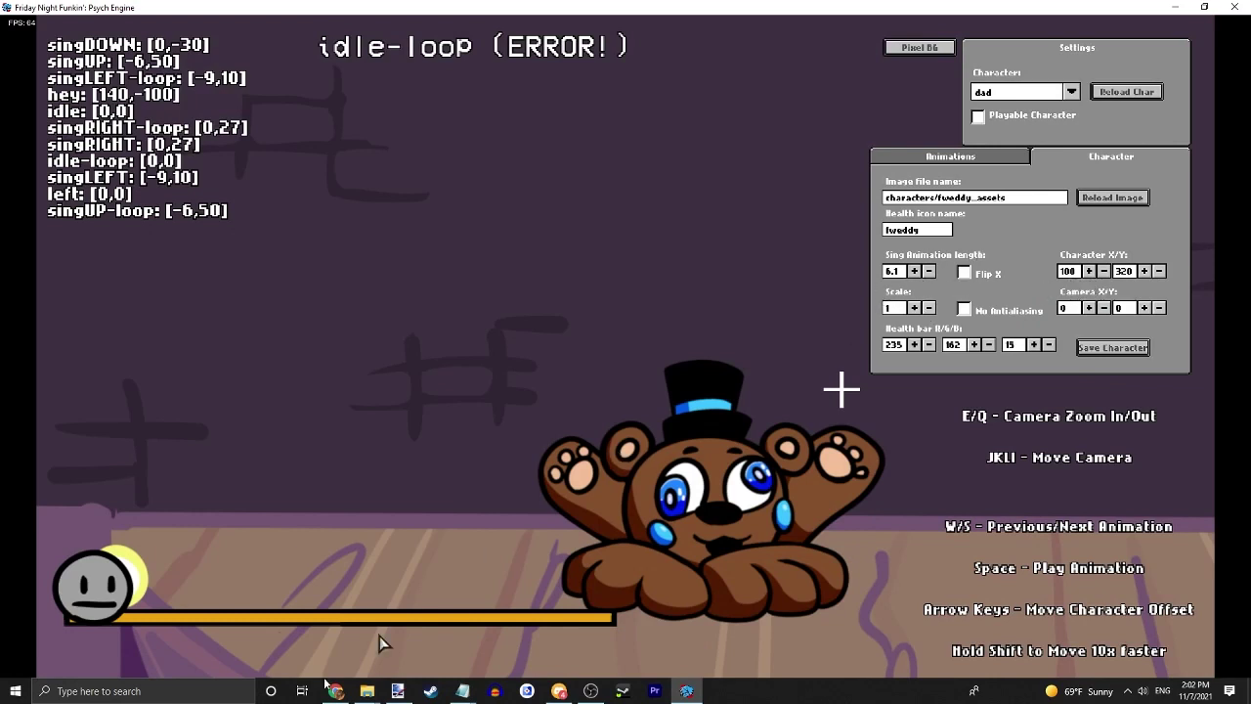
click(345, 672)
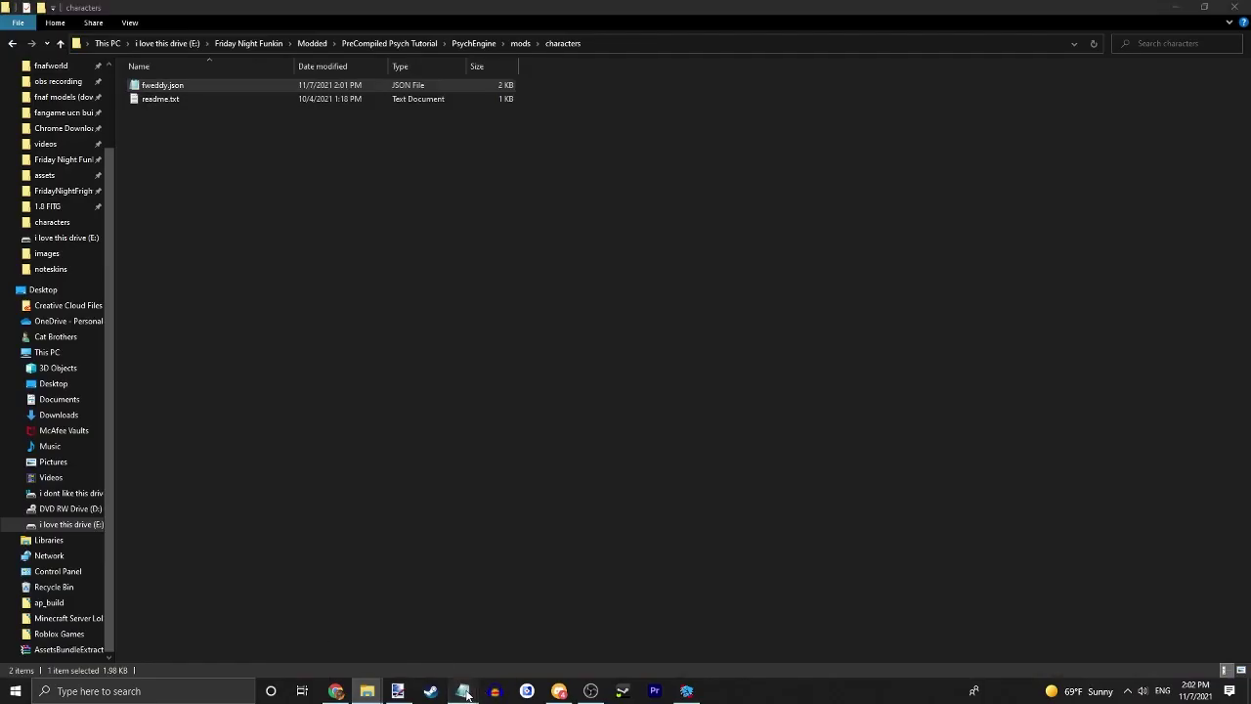
mouse_move(462, 684)
click(491, 645)
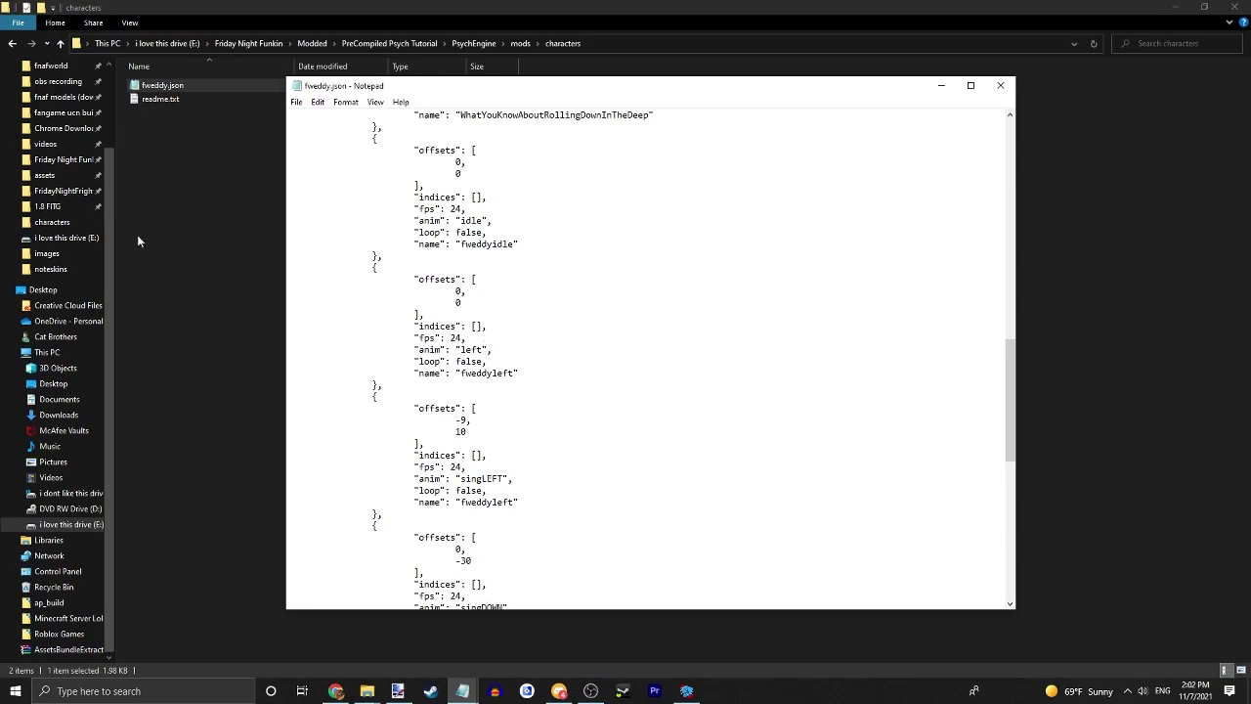
Set both offsets of the singLEFT animation to 0 in fweddy.json
double_click(462, 432)
click(497, 430)
drag(474, 435, 454, 433)
text(0)
drag(469, 421, 454, 420)
text(0)
Set the second singDOWN offset and both singUP offsets to 0
scroll(520, 419, down, 4)
text(9)
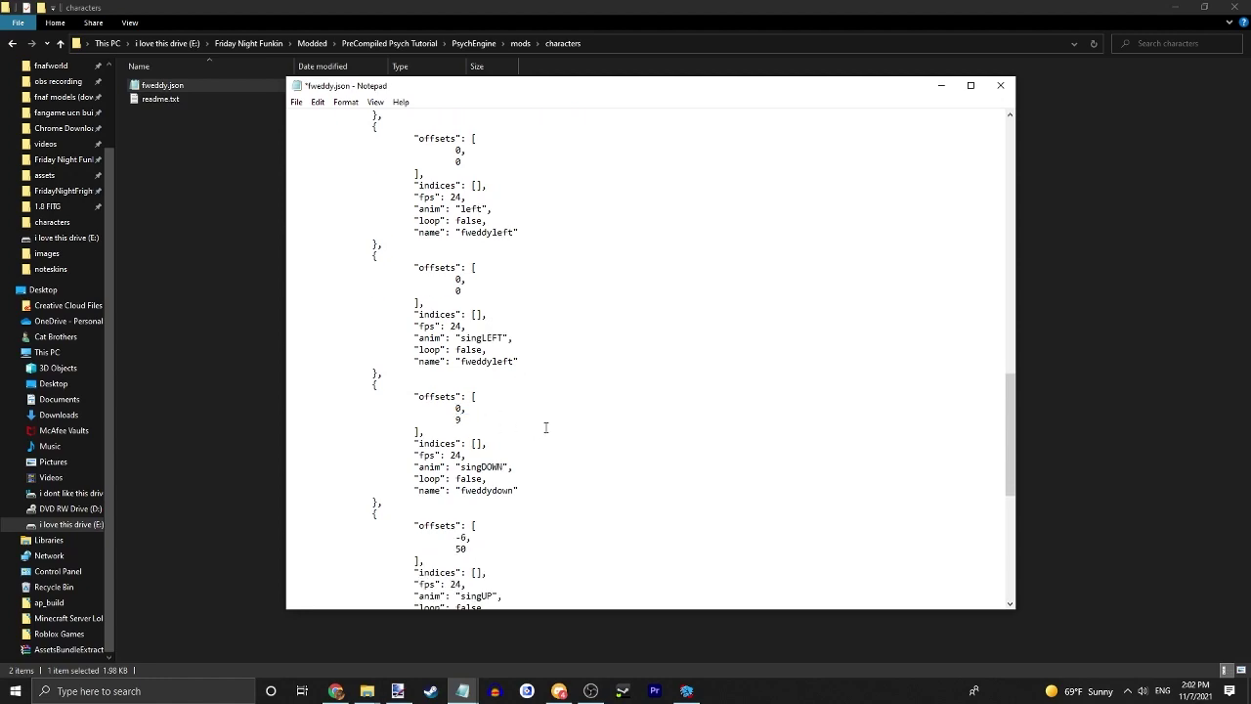
scroll(546, 464, down, 5)
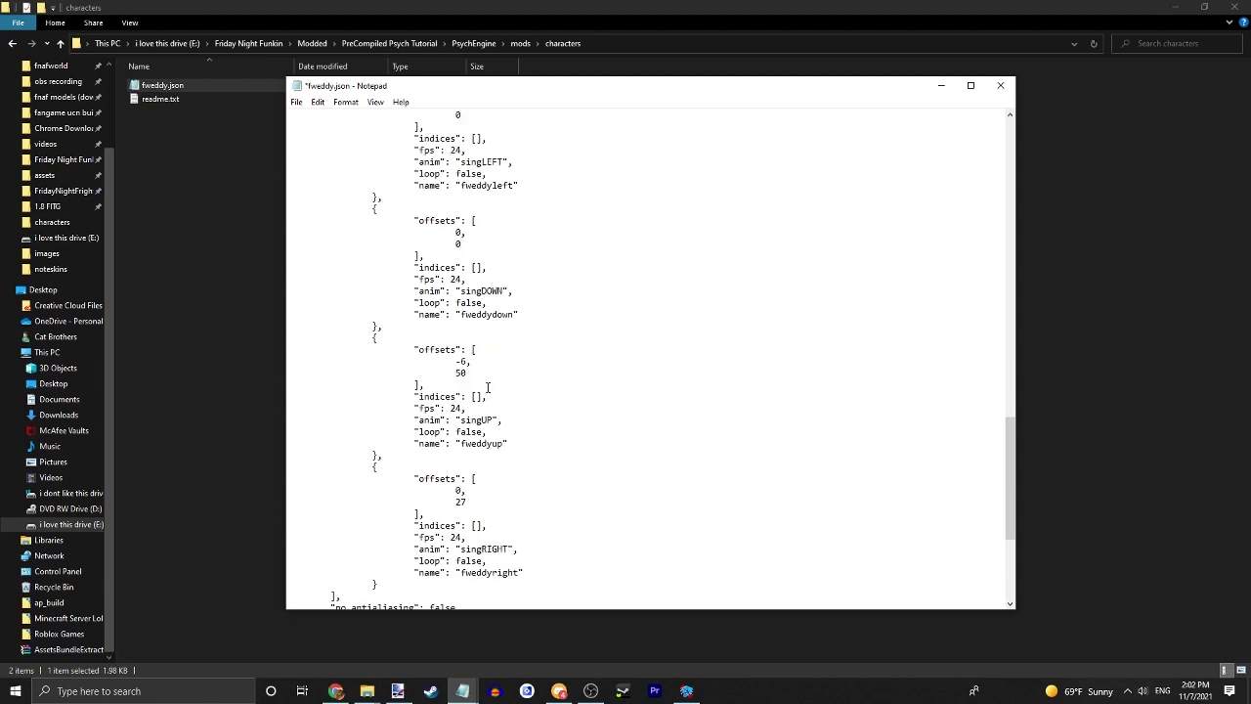
drag(480, 372, 453, 361)
text(00)
Set the second singRIGHT offset to 0, then save and close fweddy.json
drag(467, 502, 453, 501)
text(0,)
key(ctrl+s)
key(alt+F4)
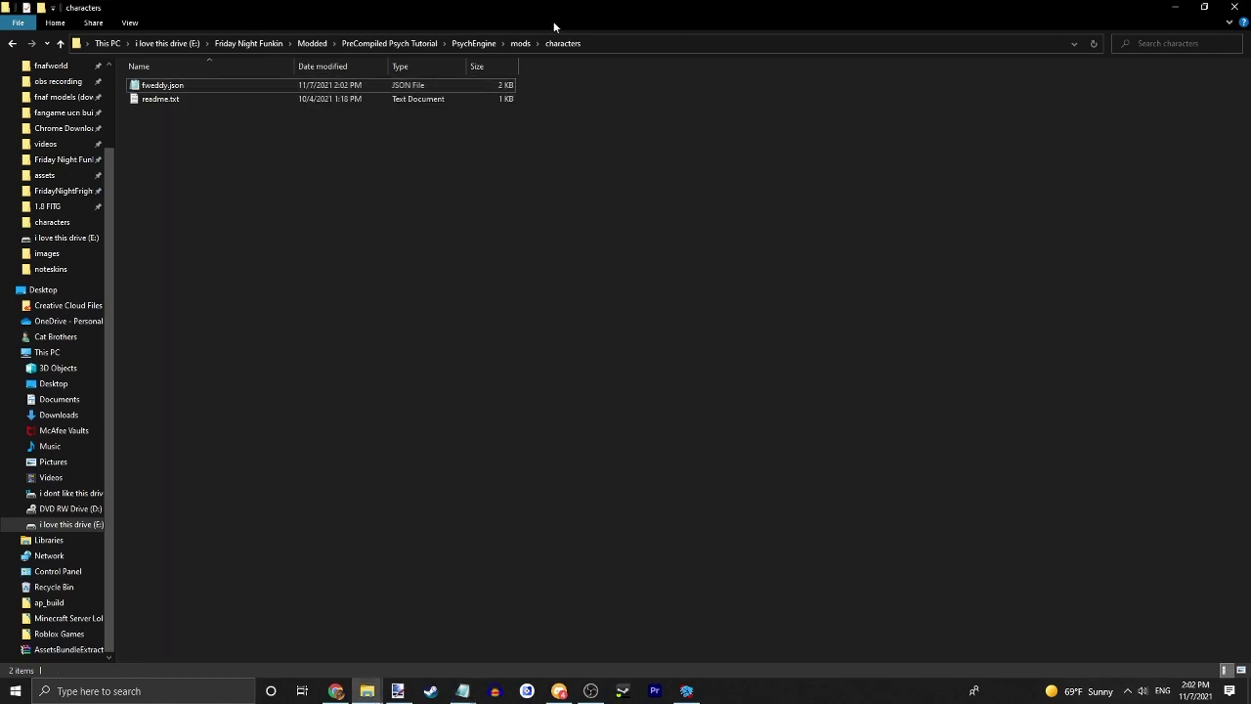
Switch back to Psych Engine and exit the Character Editor and the editor menu
click(518, 43)
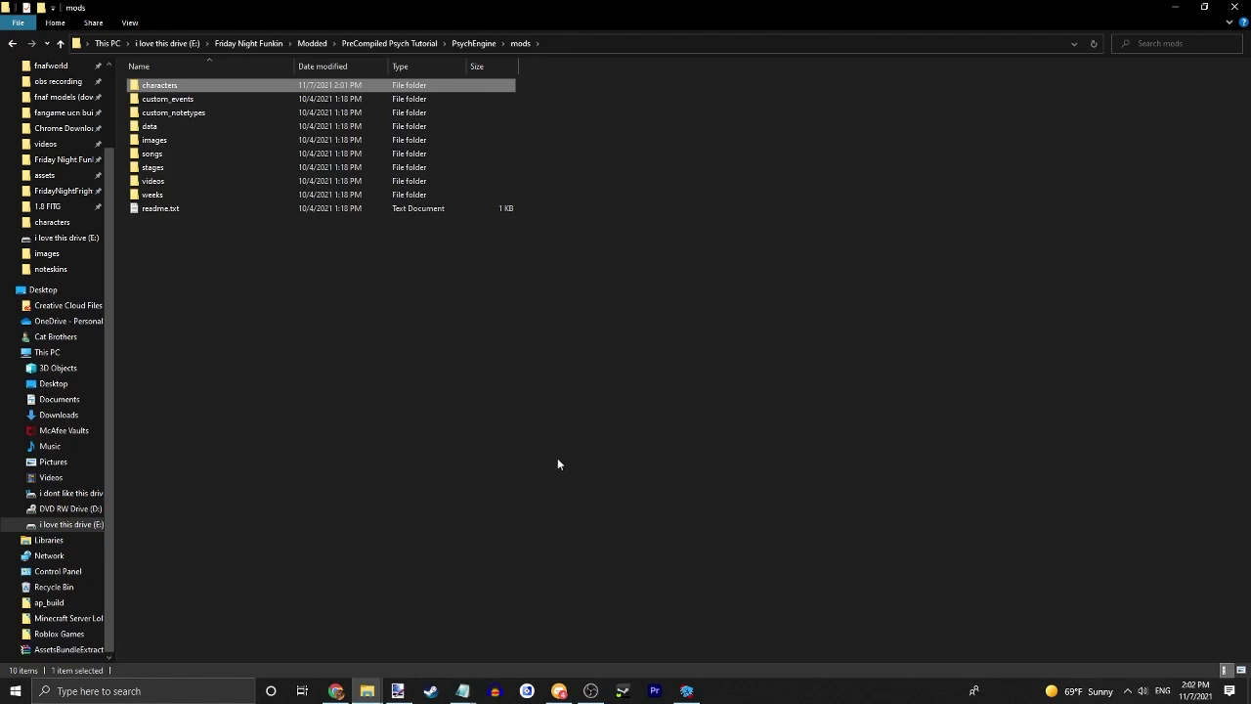
click(686, 690)
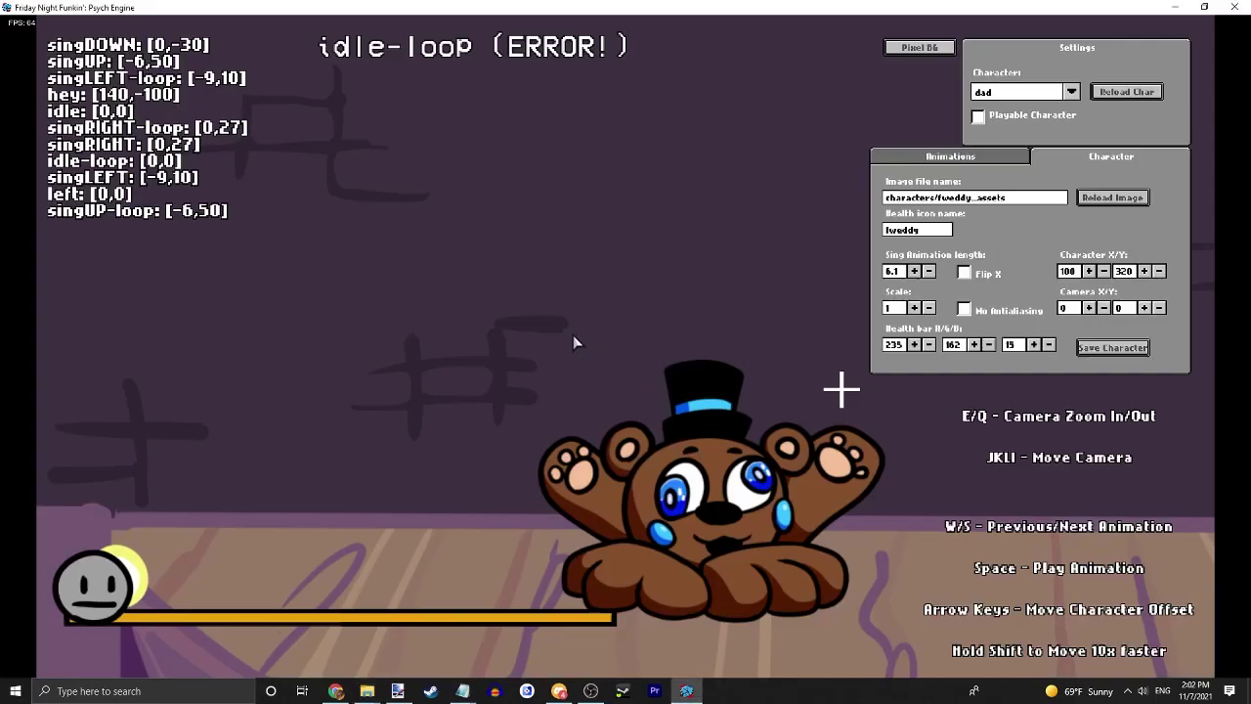
key(Escape)
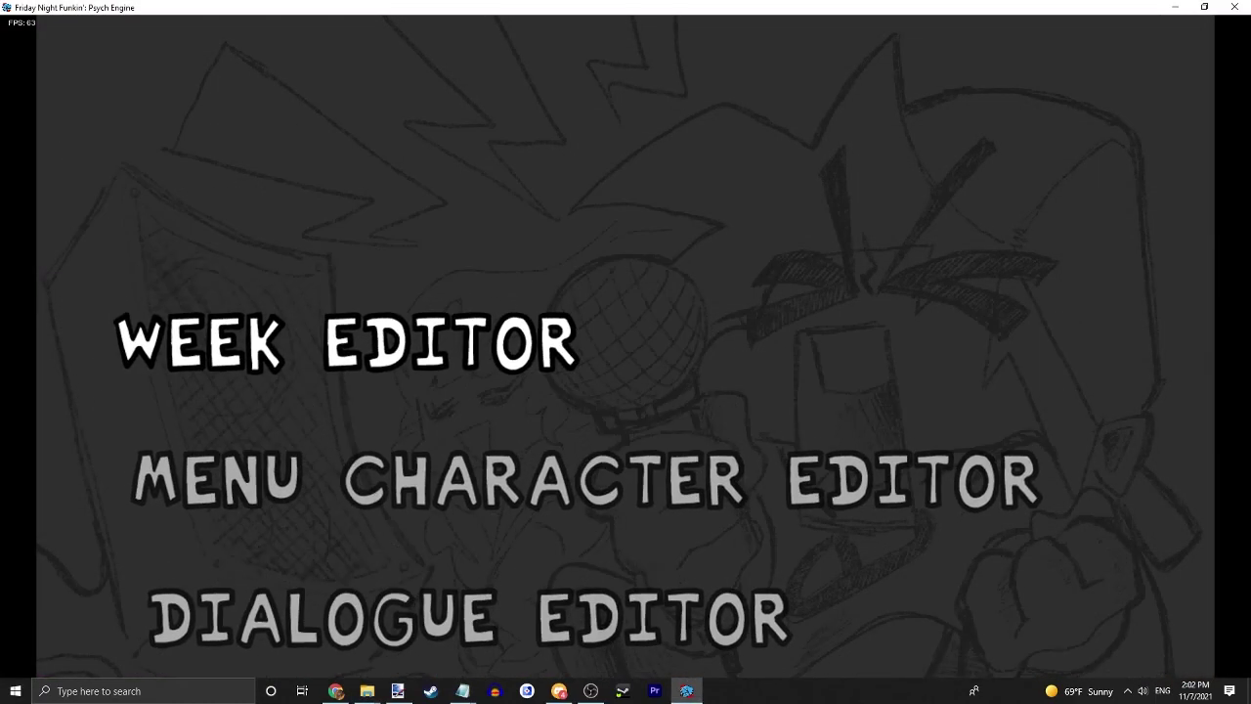
key(Escape)
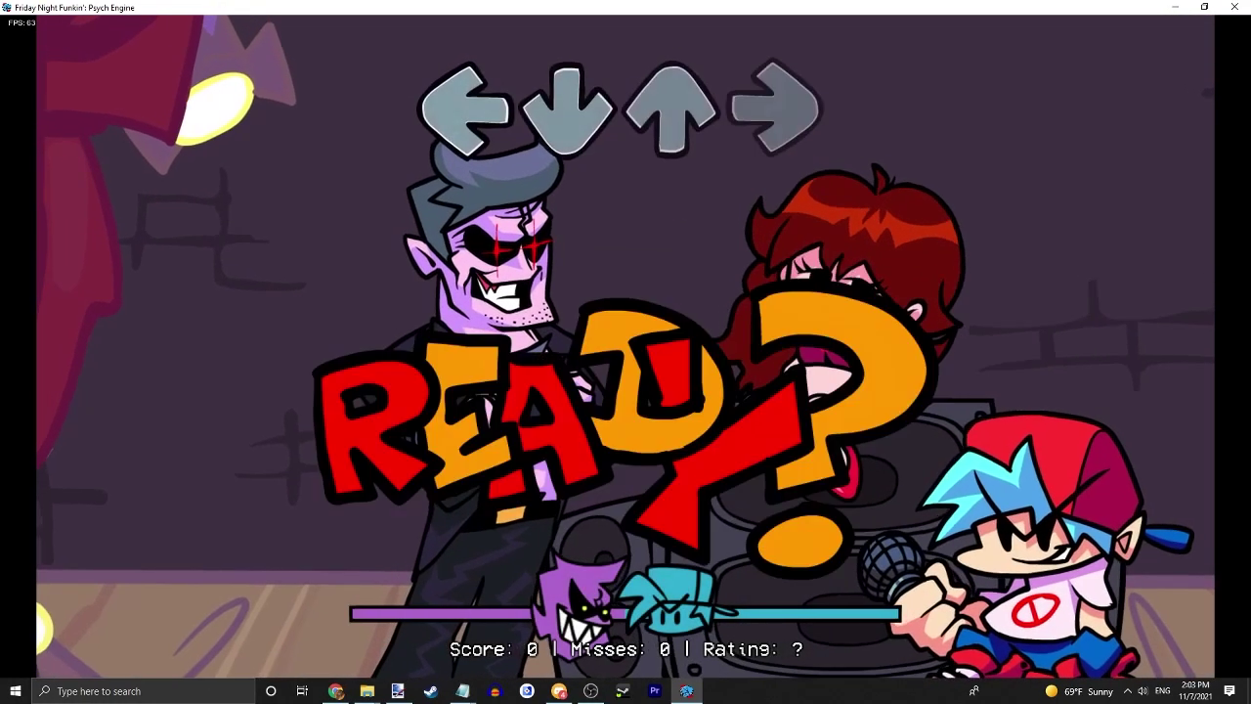
Pause the Bopeebo song on hard and open its chart in the Chart Editor
key(minus)
key(plus)
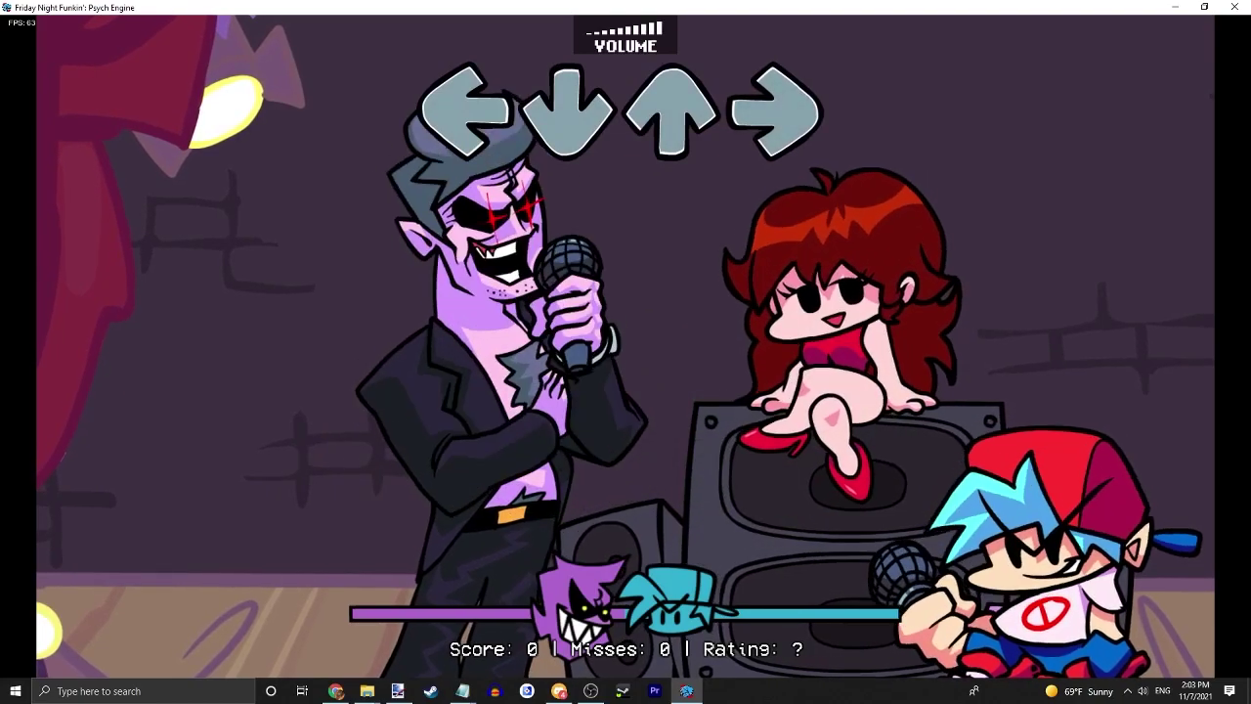
key(Return)
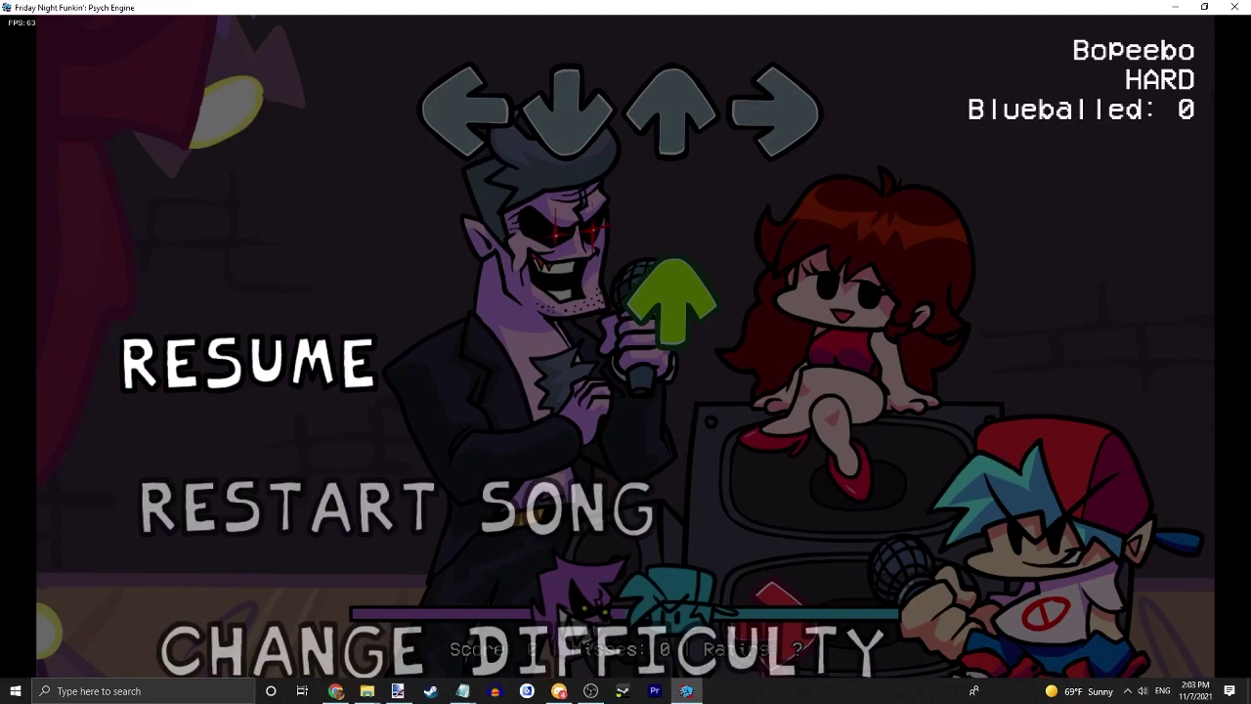
key(alt+Tab)
key(alt+Tab)
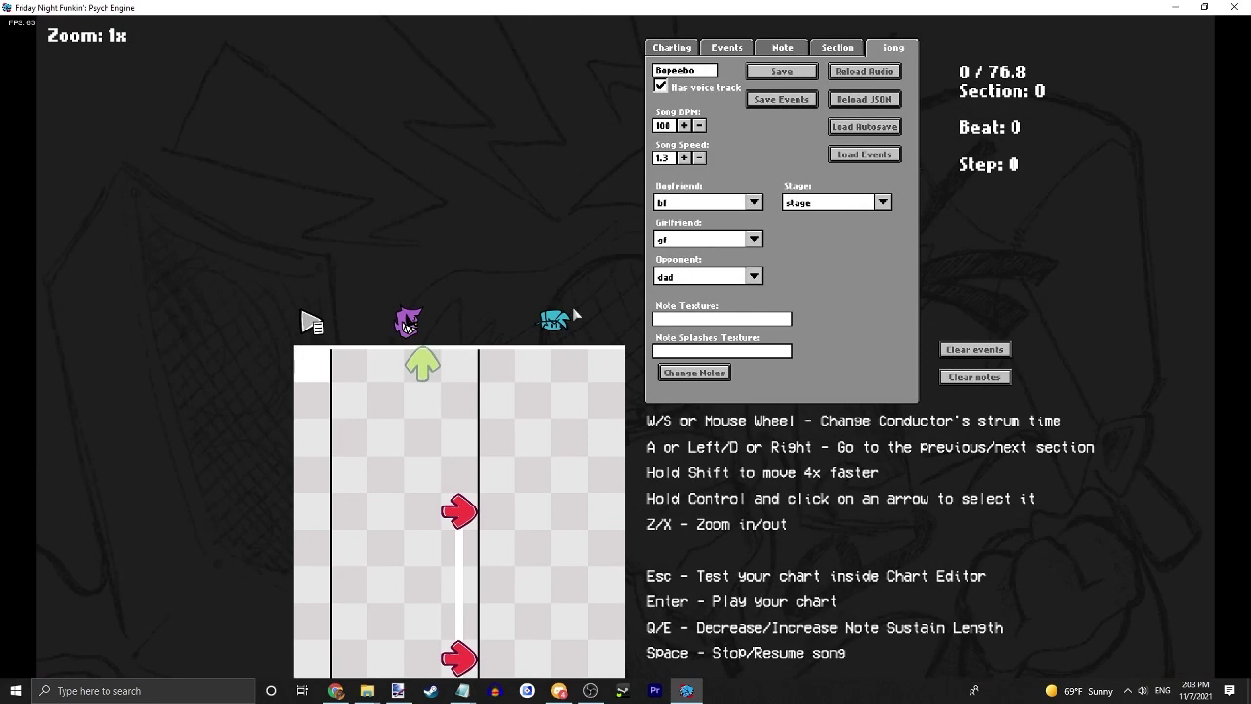
Set the opponent of the Bopeebo chart to fweddy and play the chart
click(717, 277)
scroll(734, 394, down, 5)
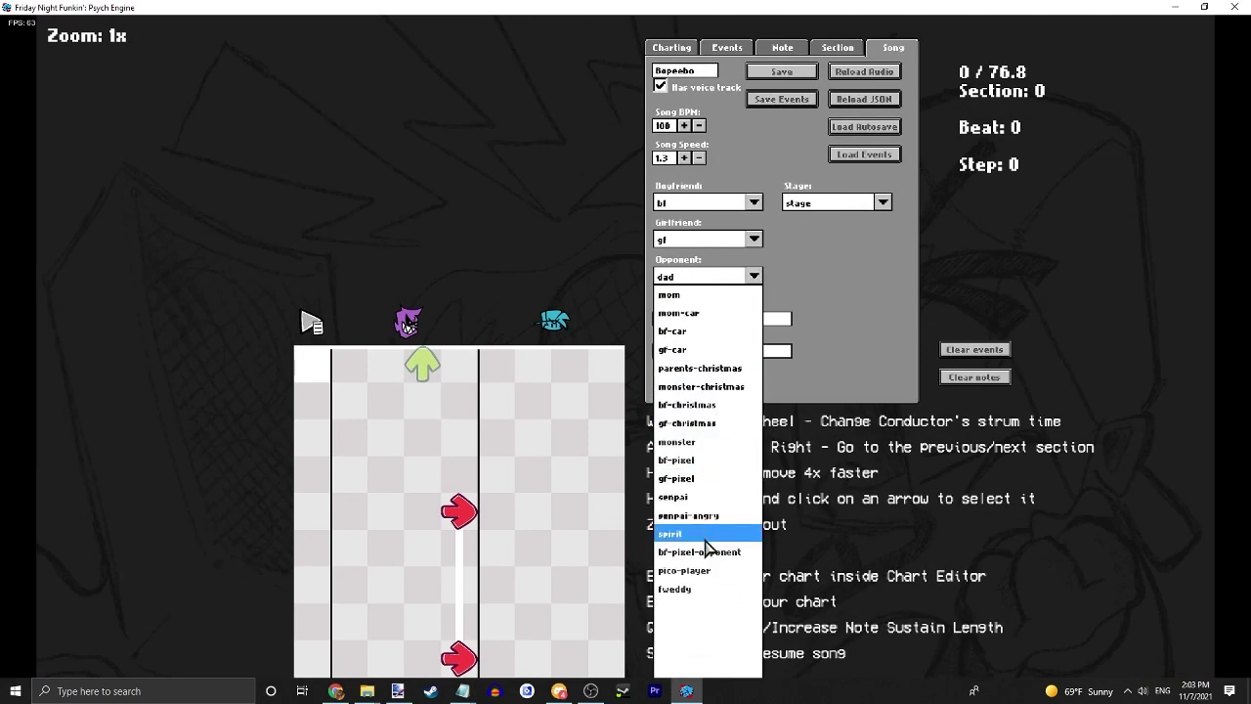
click(698, 596)
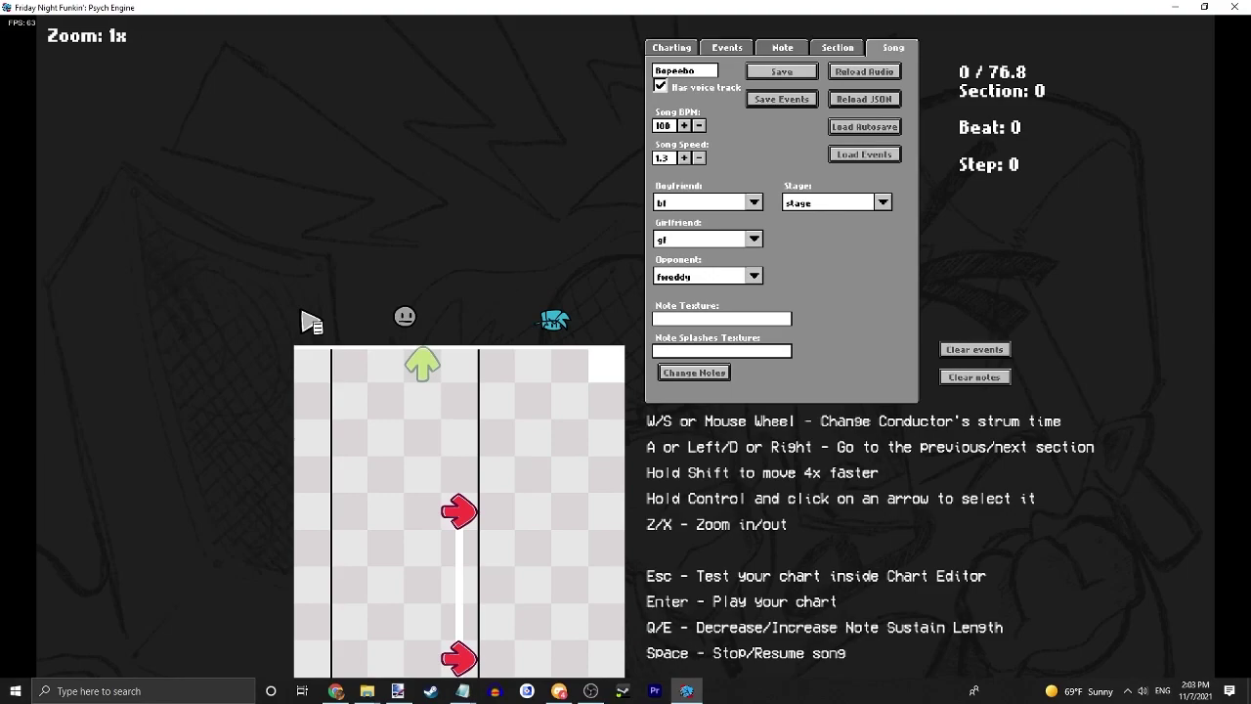
key(Return)
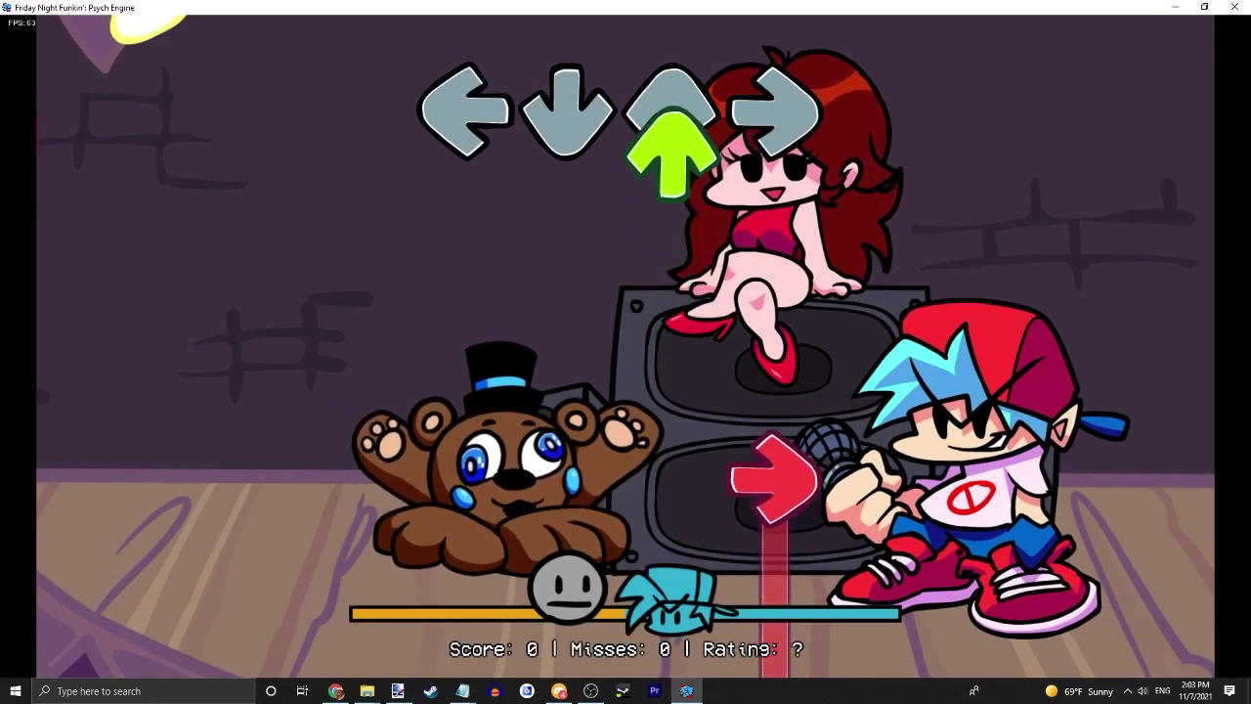
Play the opening notes of Bopeebo to check fweddy's animations, and pause the song
key(Up)
key(Right)
key(Right)
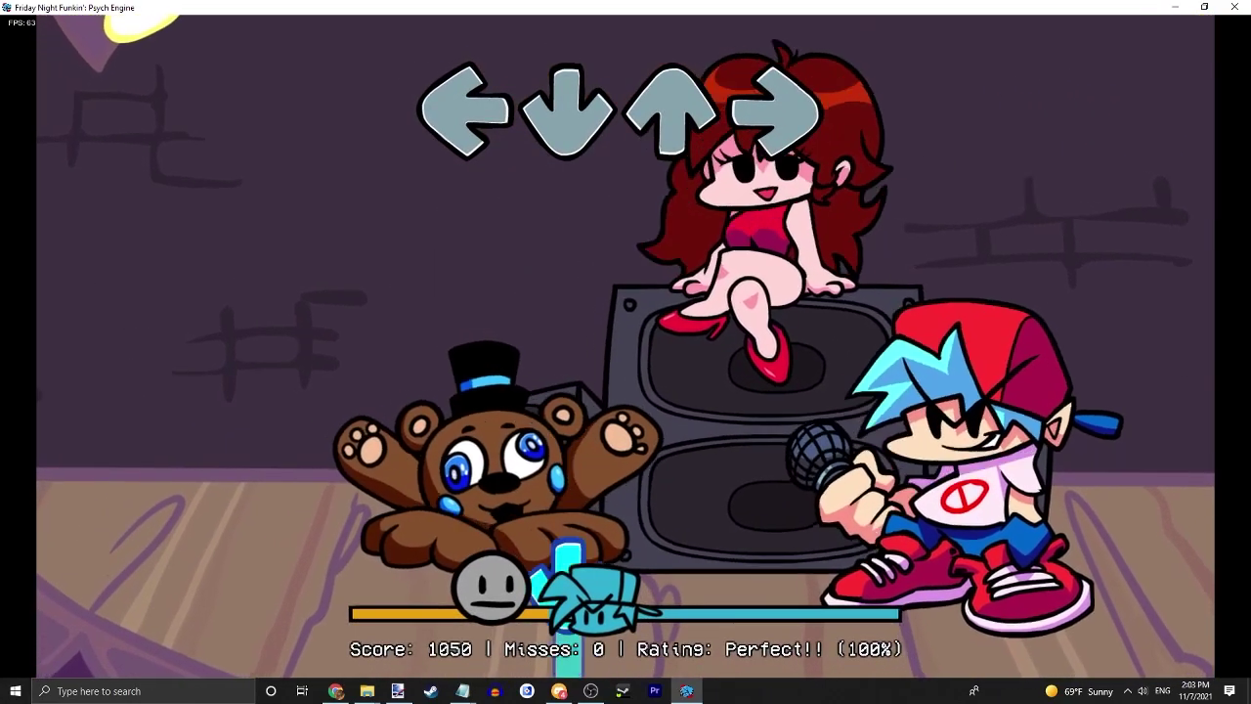
key(Return)
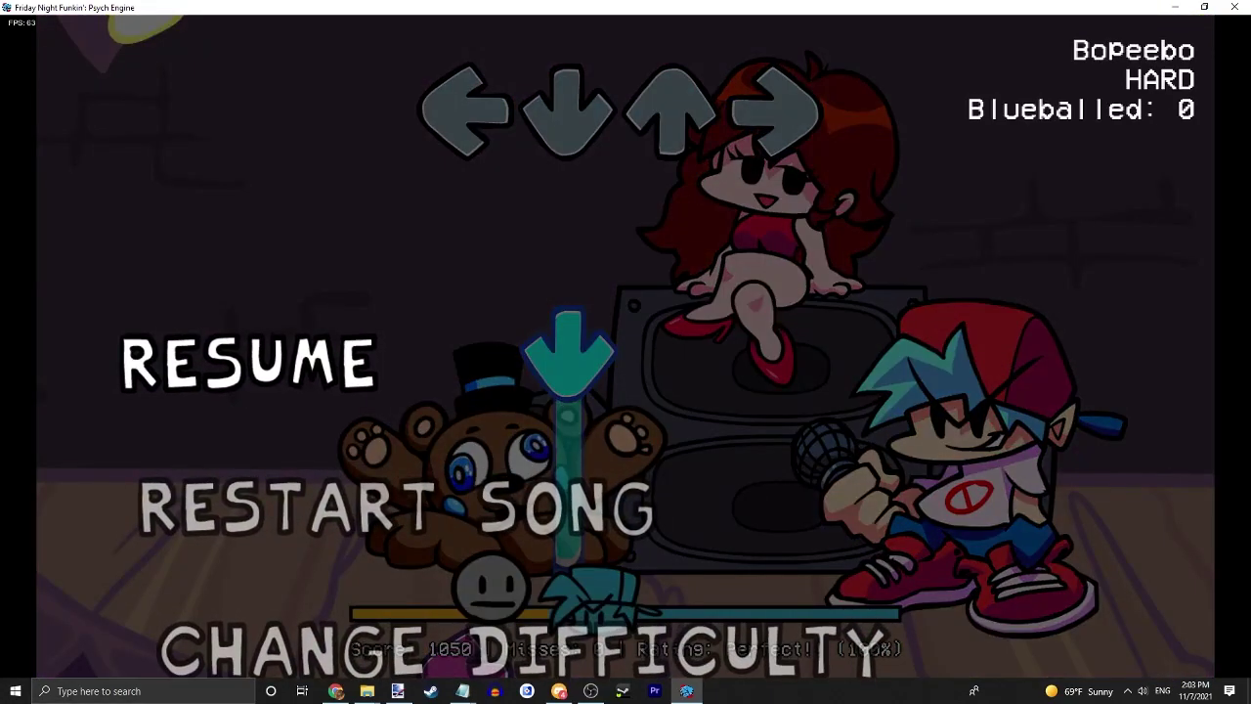
Switch to fweddy.json in Notepad, set the second singUP offset to 100 and save the file
mouse_move(462, 690)
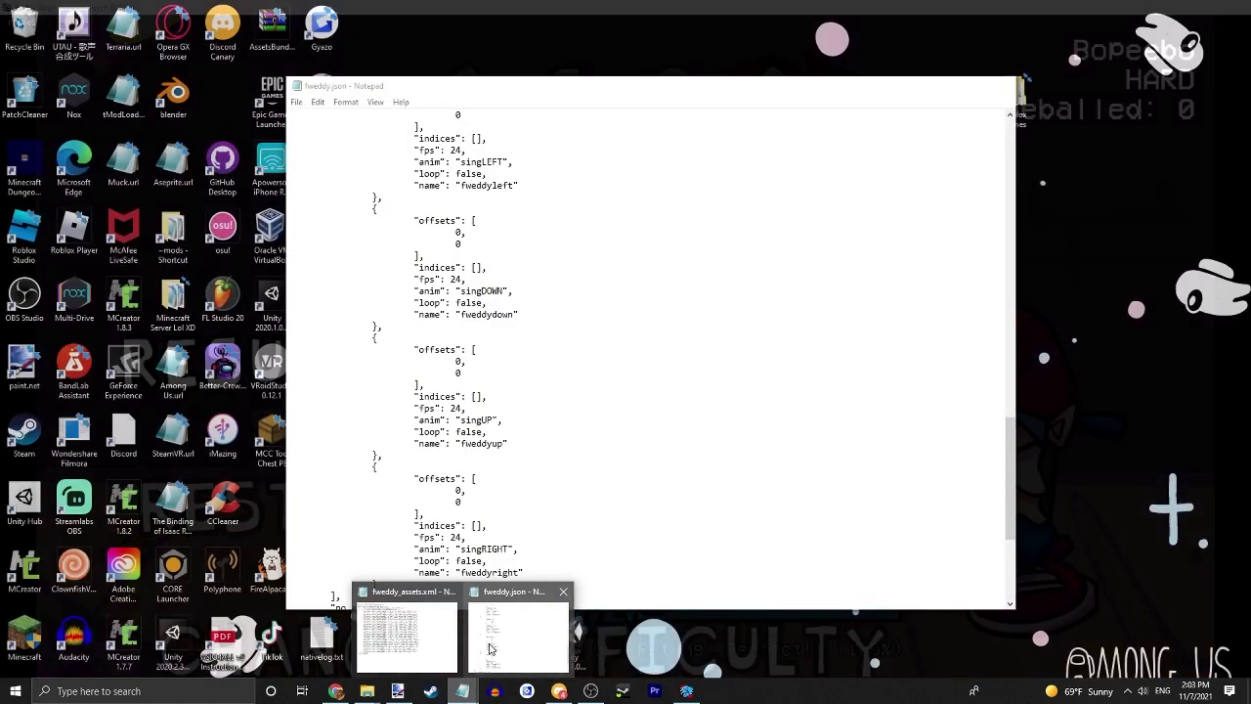
click(491, 648)
drag(406, 86, 601, 80)
drag(658, 370, 648, 367)
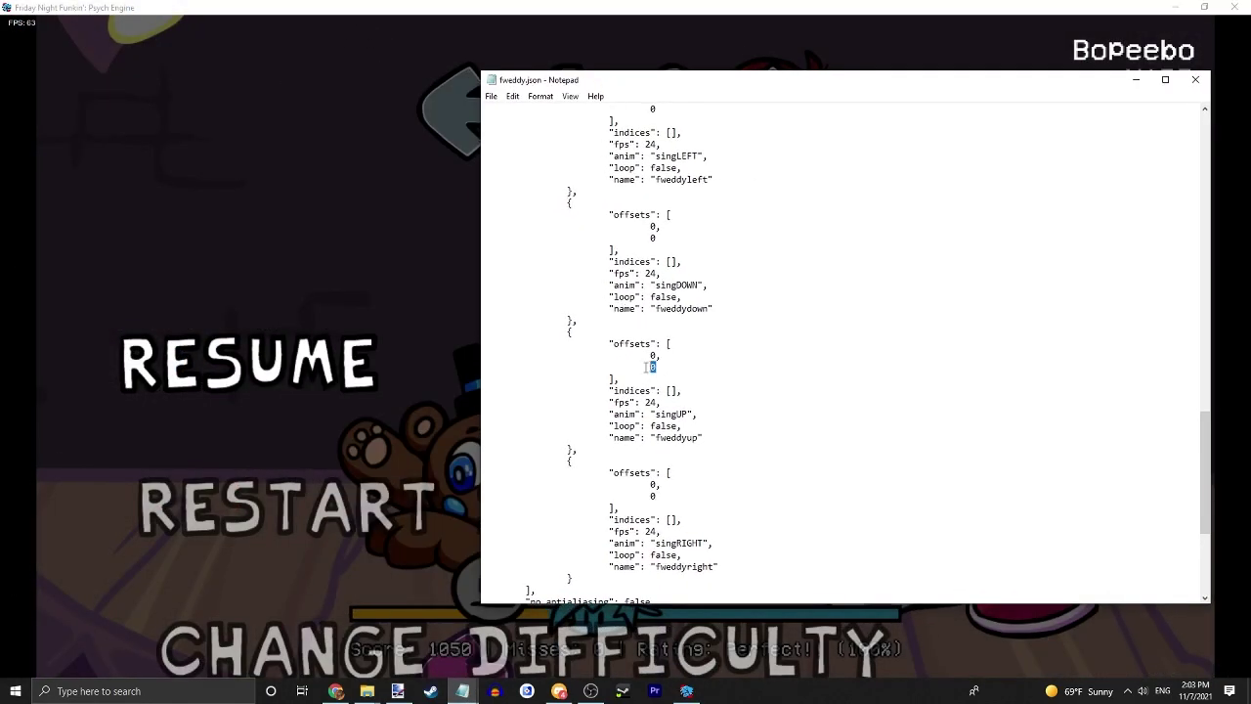
text(100)
key(ctrl+s)
Switch back to Psych Engine, restart Bopeebo to check fweddy's singUP pose, and pause the song
key(alt+Tab)
key(Down)
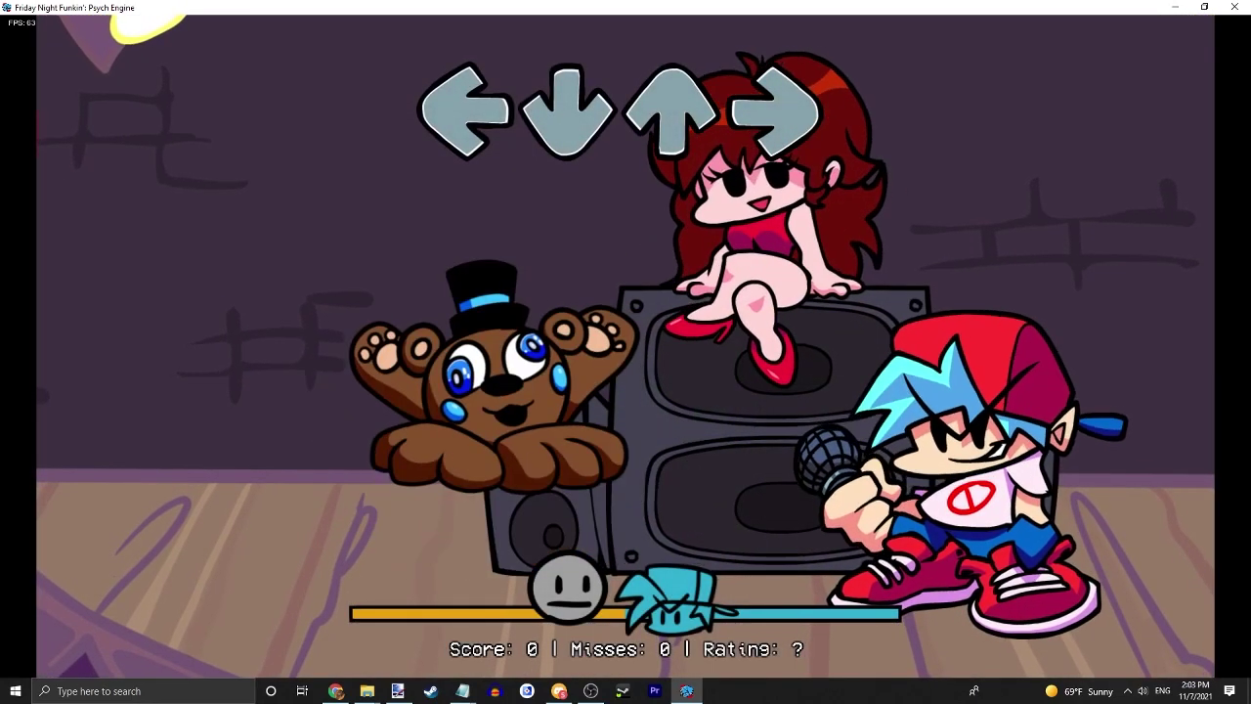
key(Return)
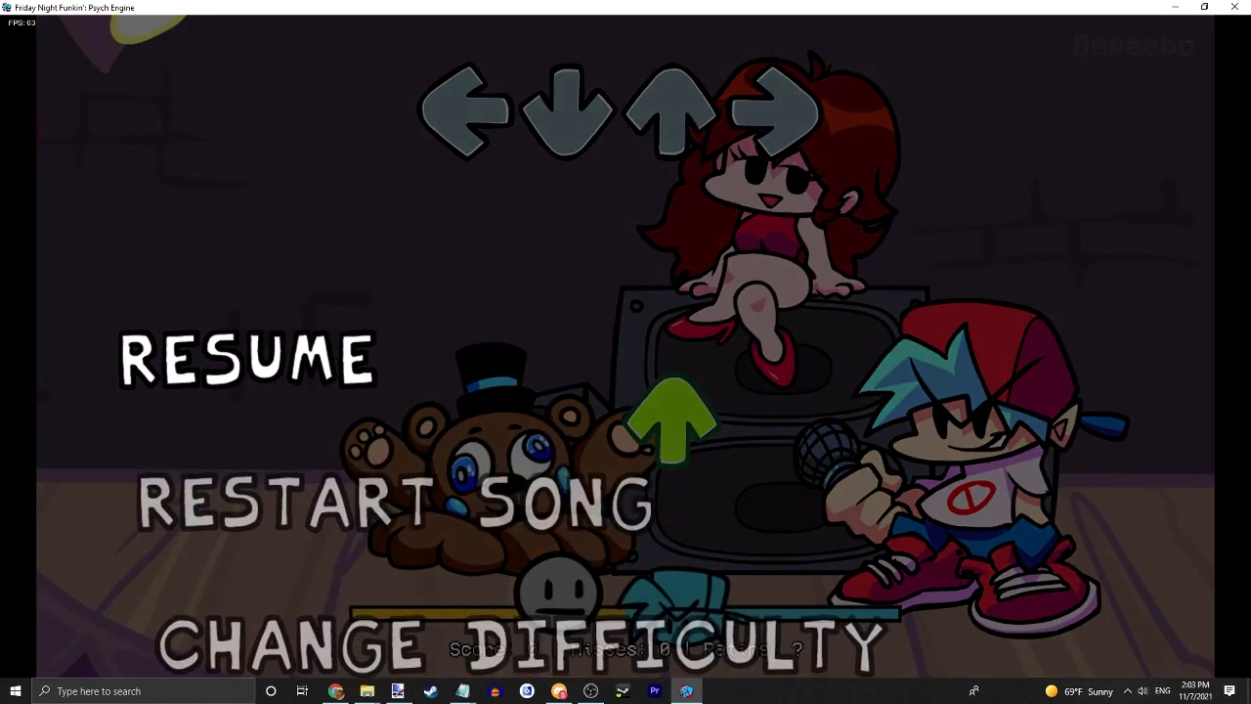